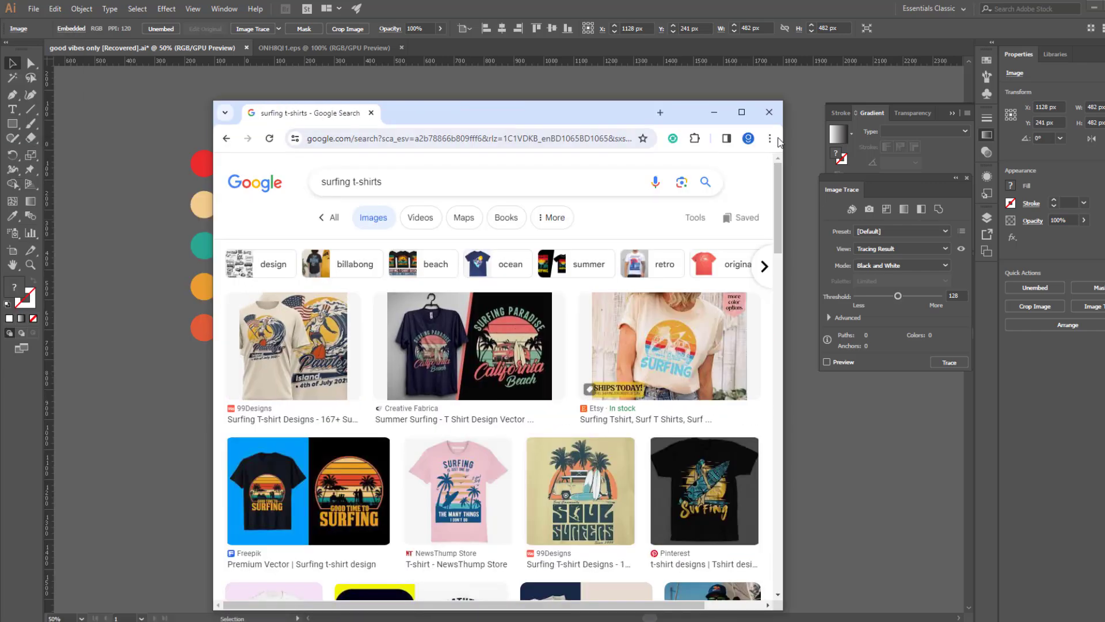
Look through the Google image results for surfing t-shirts for design inspiration
left_click(745, 109)
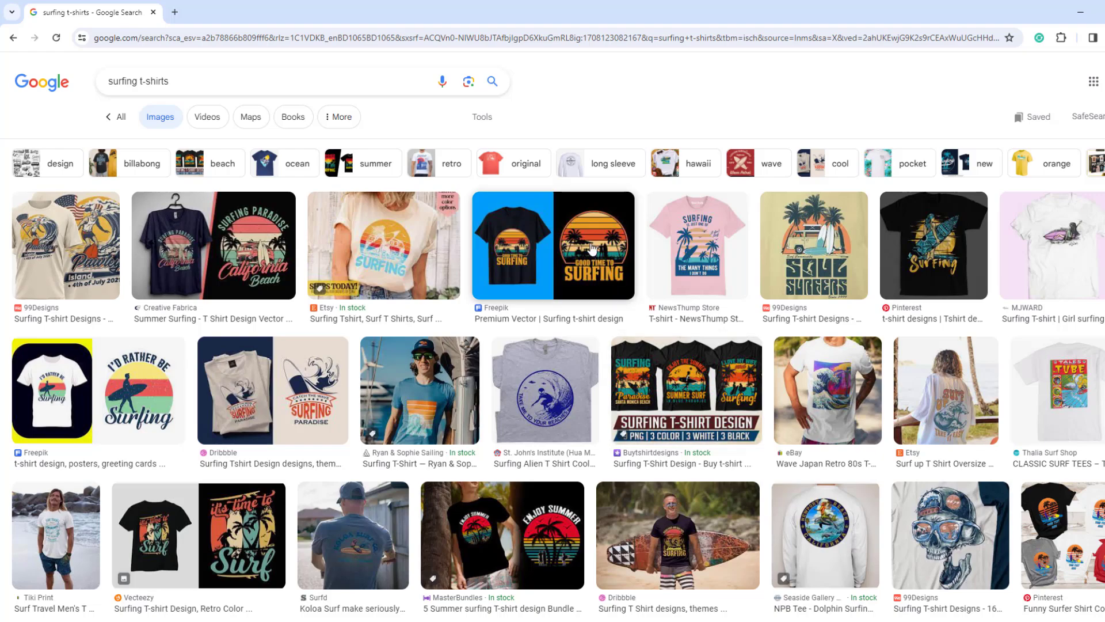
scroll(643, 380, "down", 10)
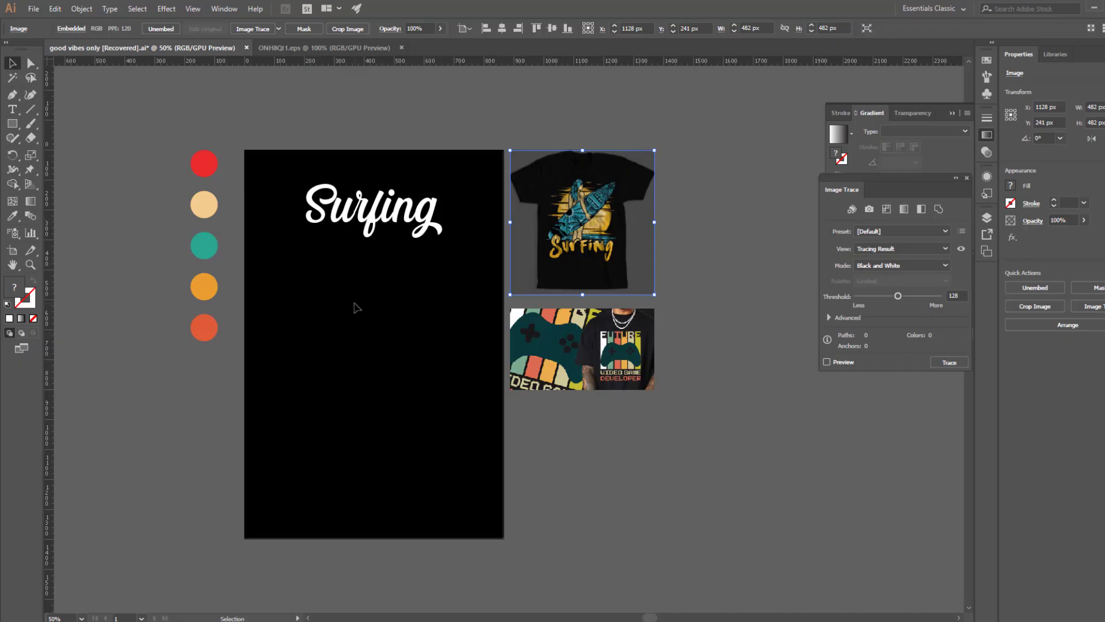
left_click(356, 307)
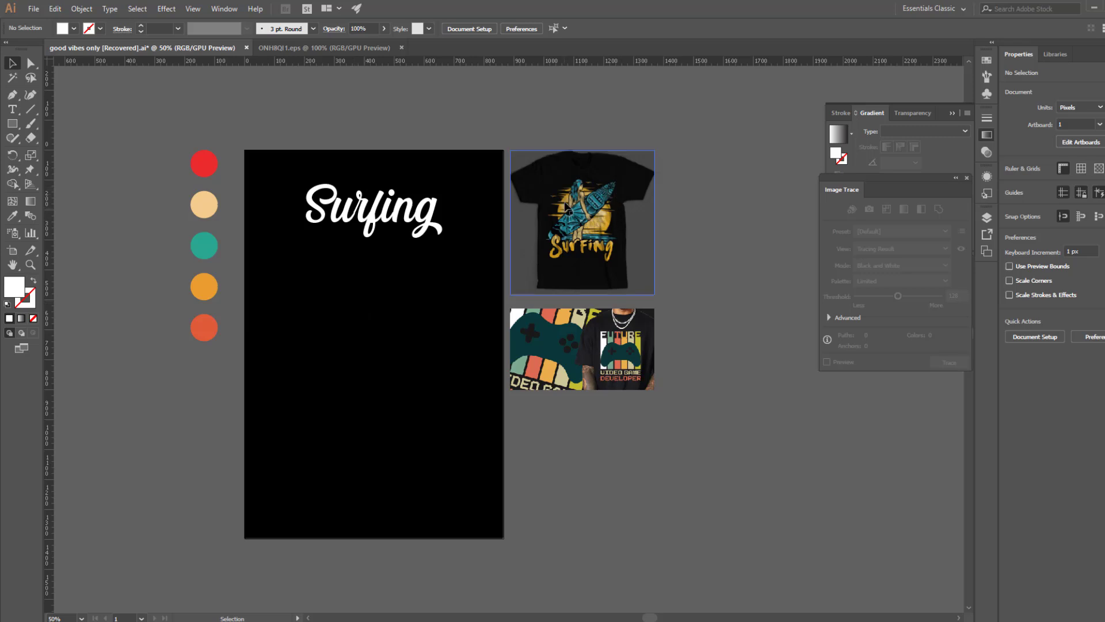
left_click(581, 224)
left_click(320, 296)
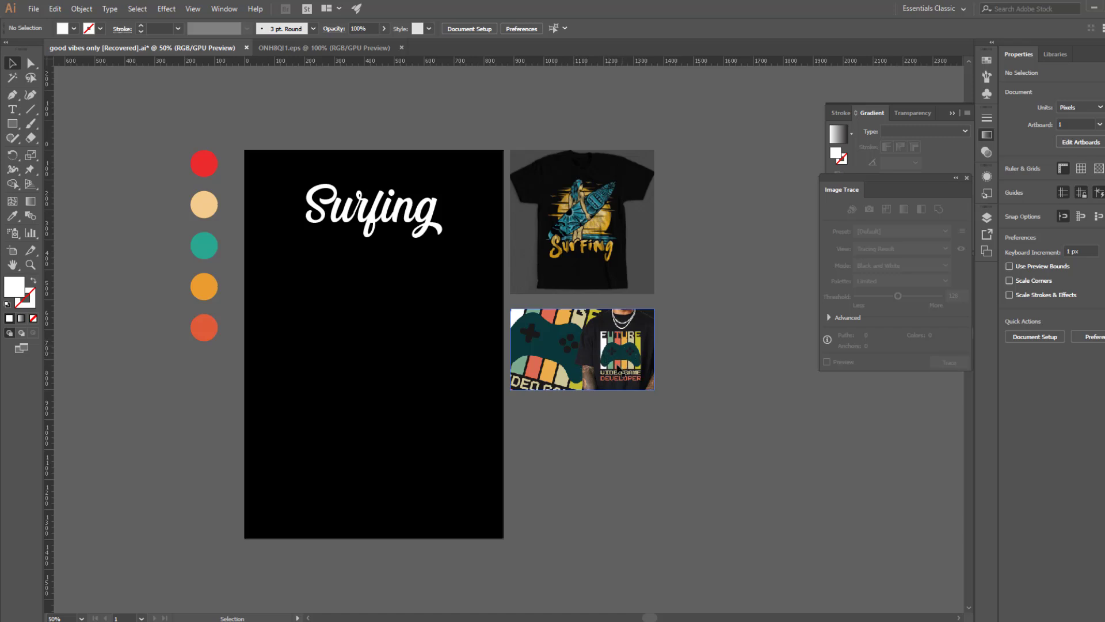
left_click(622, 360)
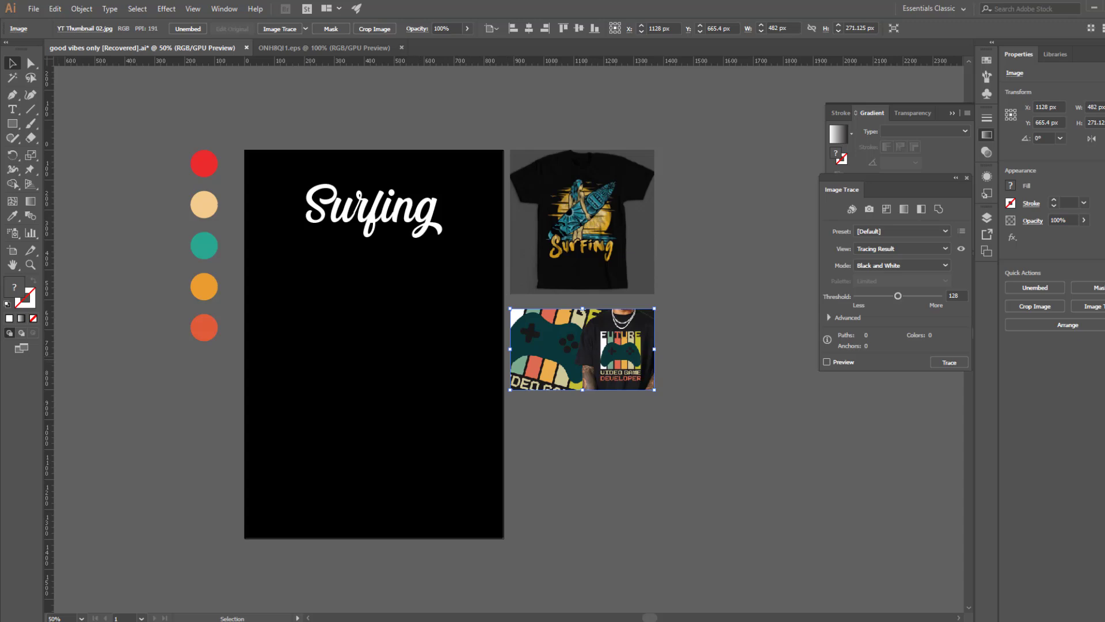
Switch to the browser and copy the Vecteezy image of three black surfboard silhouettes from the surf boat vector results
key("alt+Tab")
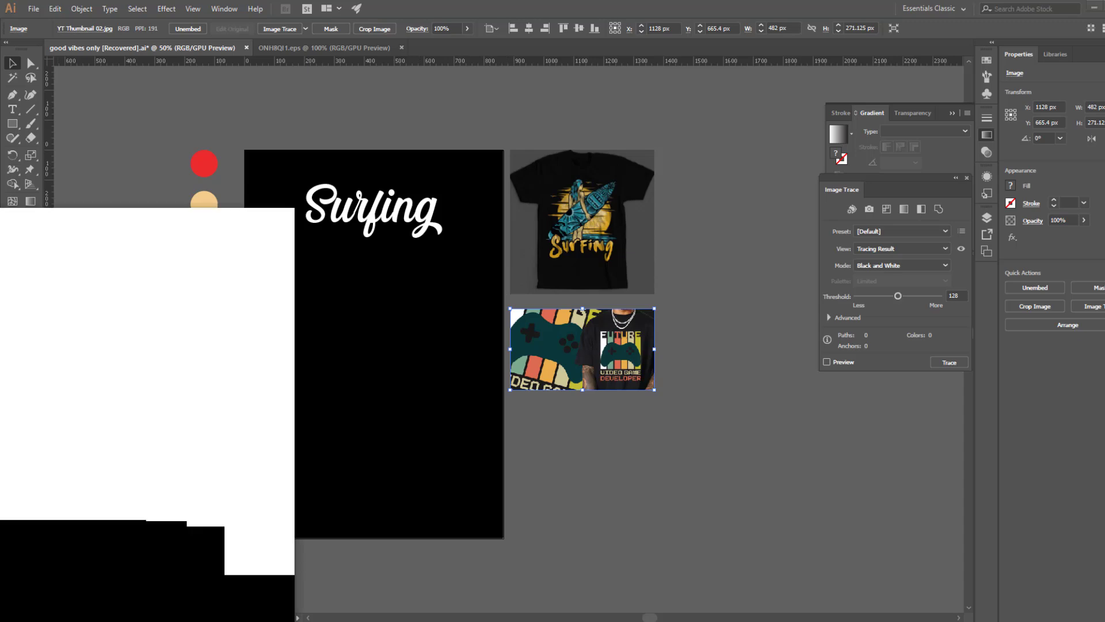
left_click(472, 78)
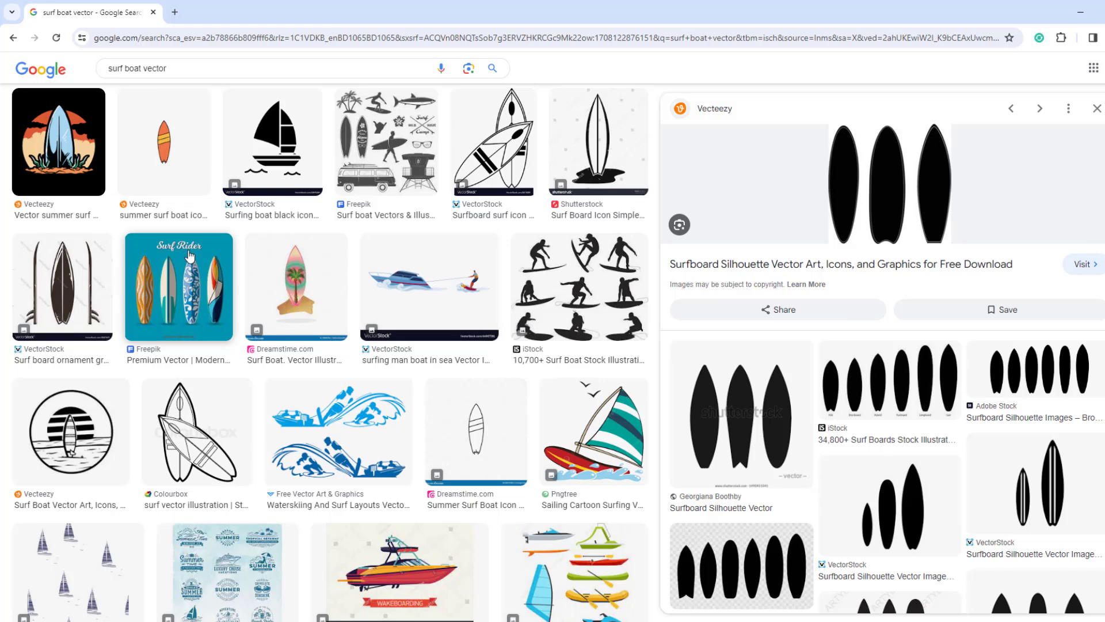
scroll(214, 200, "down", 4)
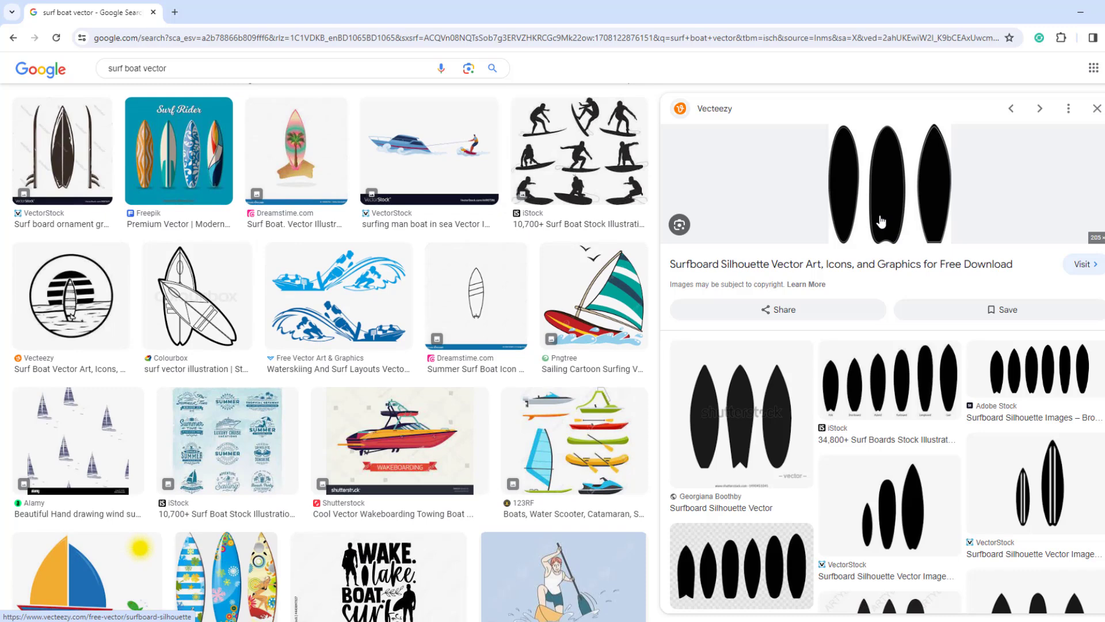
right_click(884, 172)
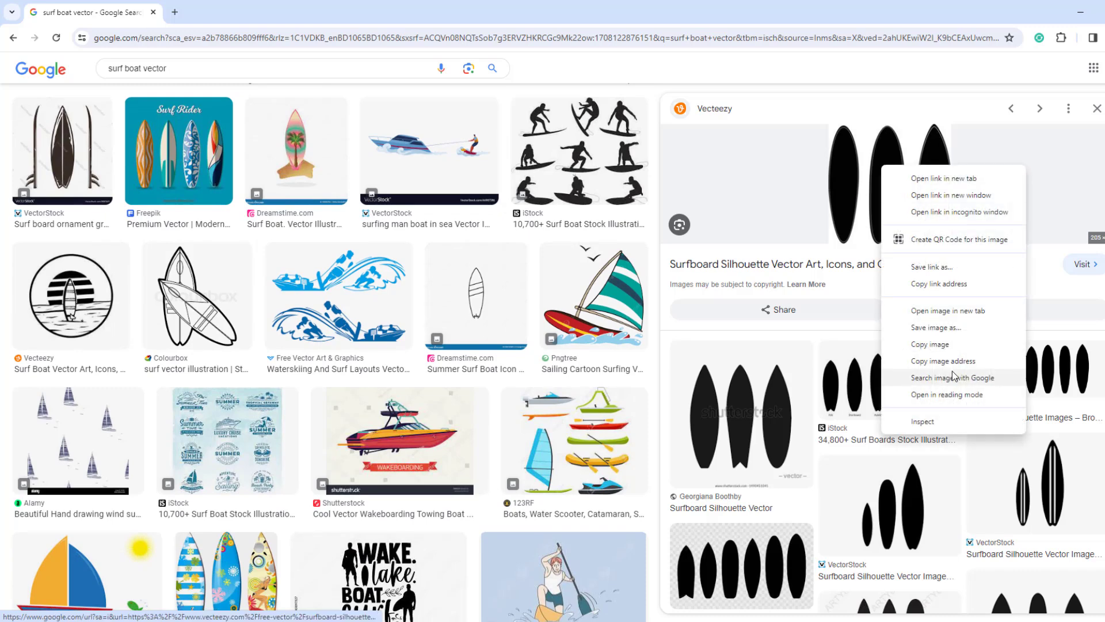
left_click(912, 344)
Return to Illustrator, paste the surfboard image outside the artboard and enlarge it to about 707 × 690 px
key("alt+Tab")
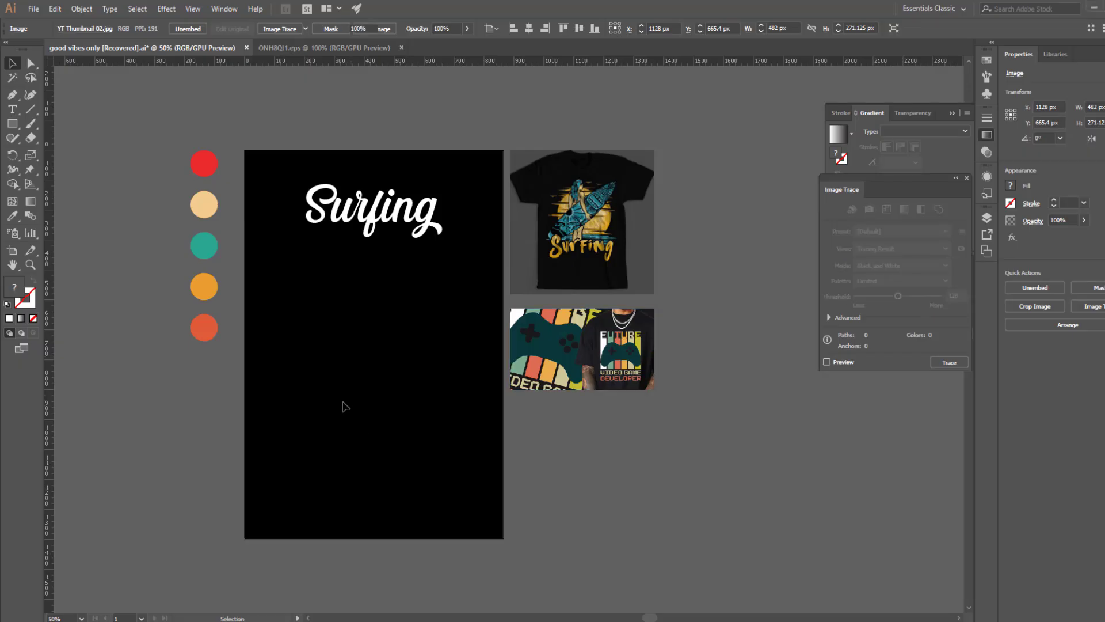
key("ctrl+v")
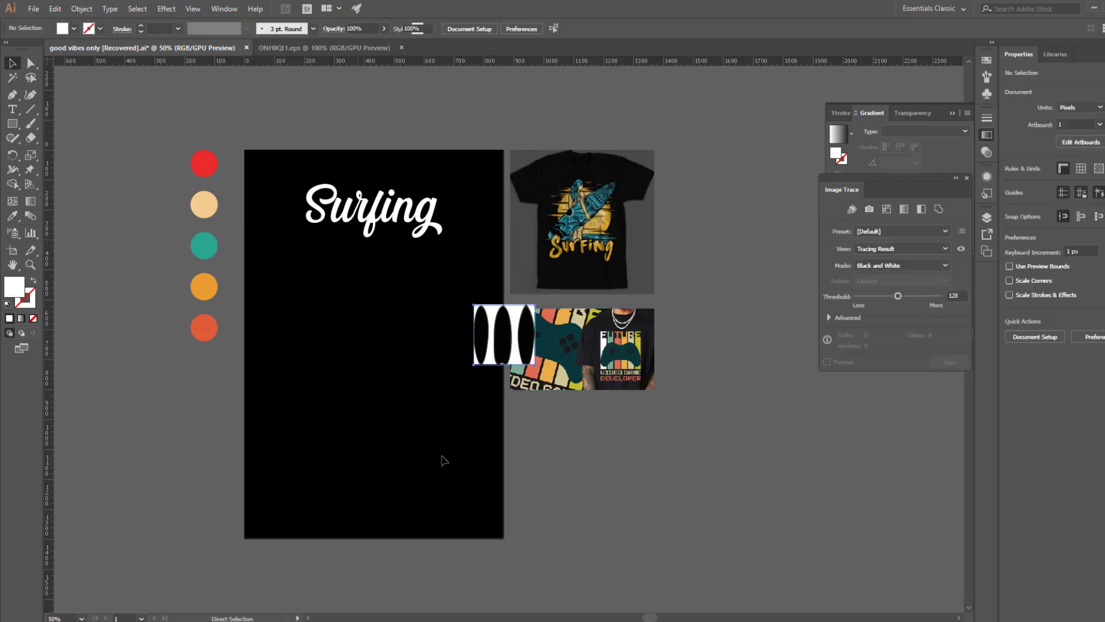
left_click_drag(444, 462, 367, 301)
left_click_drag(435, 197, 564, 414)
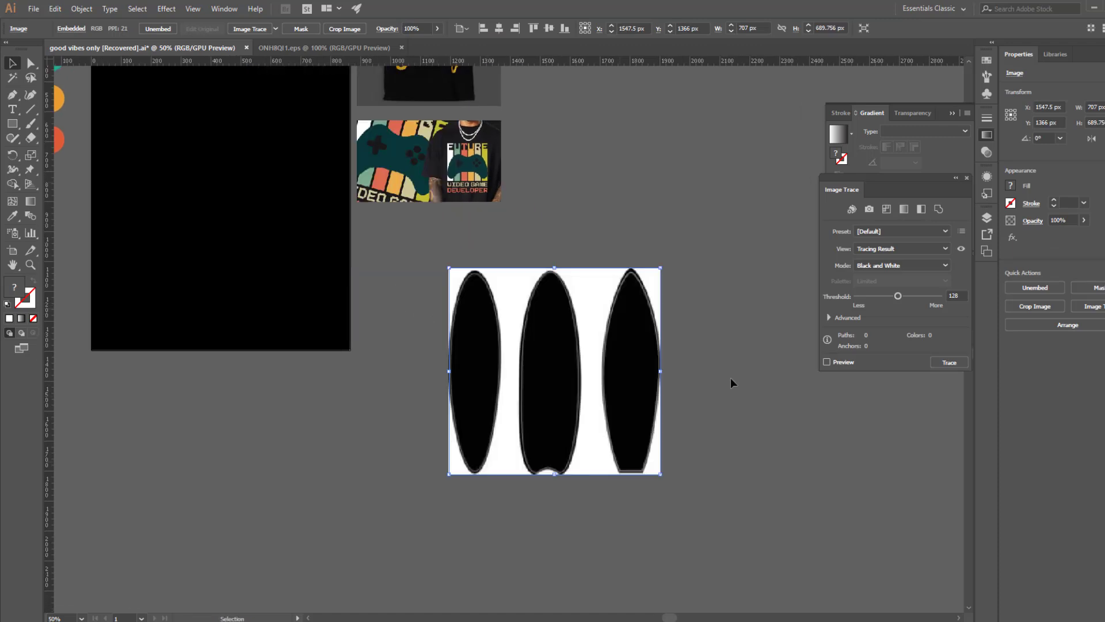
Image-trace the surfboard picture in black and white with Ignore White on, expand the tracing and ungroup it
left_click(829, 317)
left_click(856, 451)
left_click(827, 493)
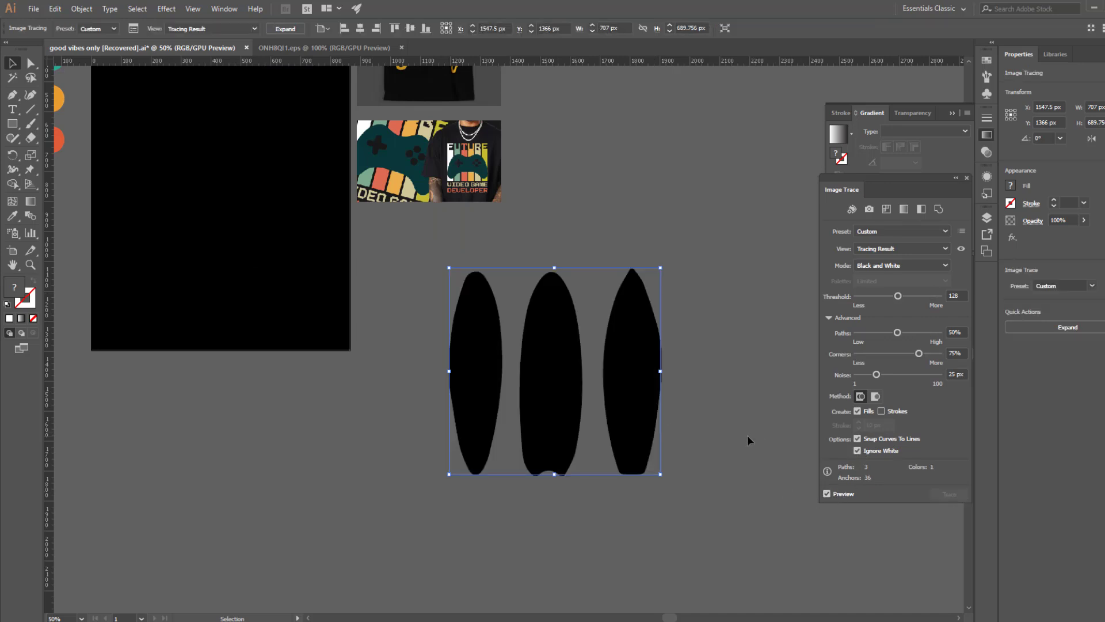
left_click(286, 28)
right_click(530, 384)
left_click(552, 484)
Delete the two outer surfboard shapes, keeping only the middle one
left_click(486, 380)
key("Delete")
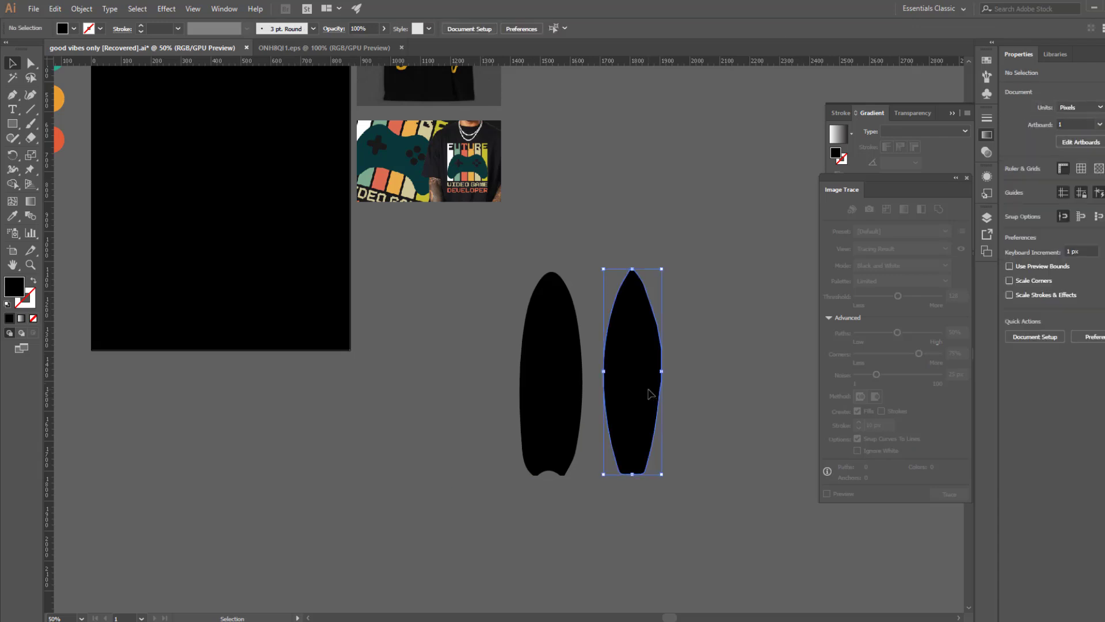
left_click(651, 394)
key("Delete")
Move the remaining surfboard onto the black artboard and fill it with white
left_click(543, 390)
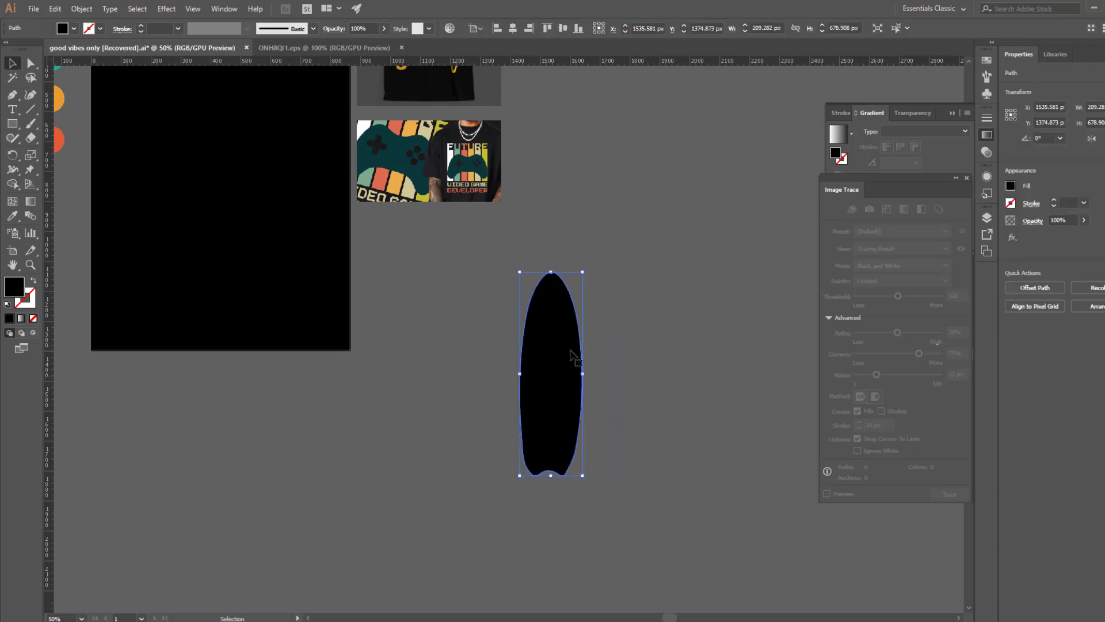
left_click_drag(560, 390, 171, 190)
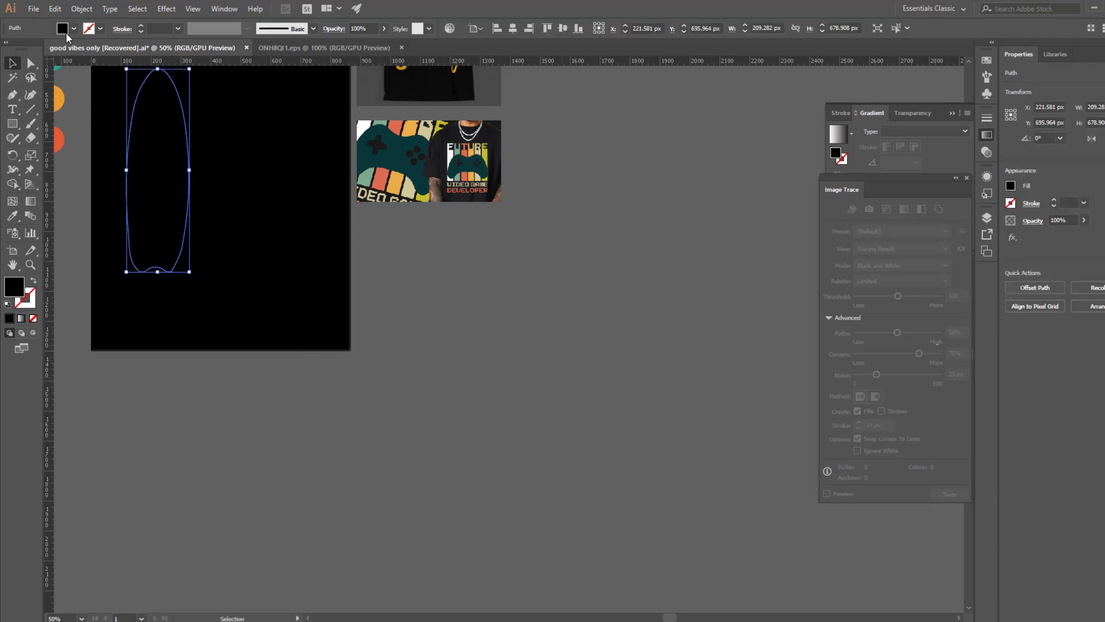
left_click(74, 29)
left_click(27, 47)
key("Escape")
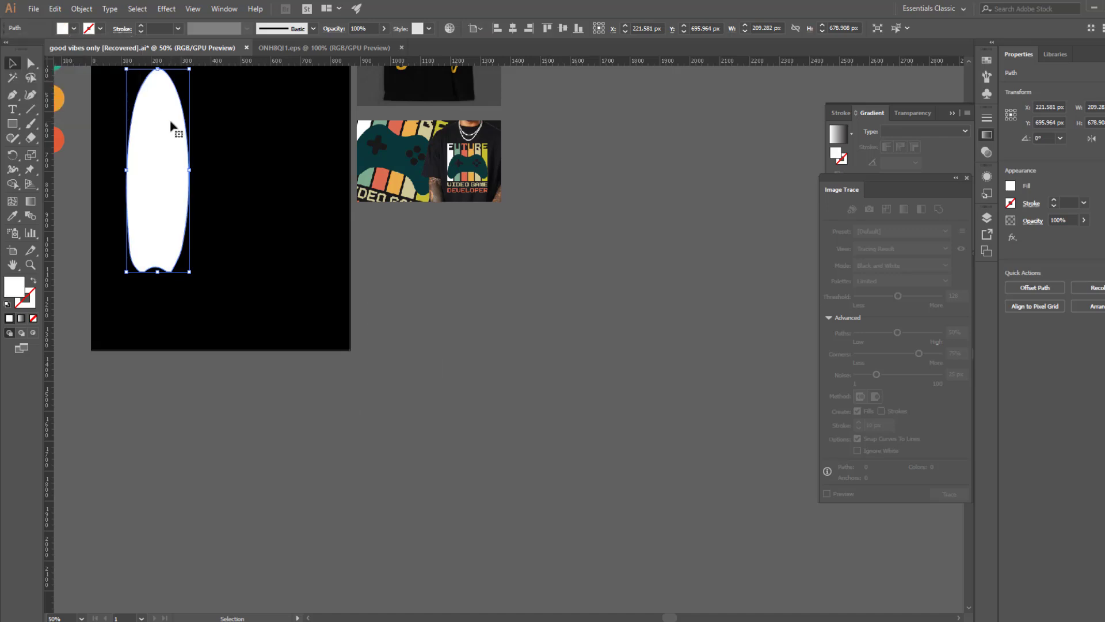
Scale the surfboard down to about 111 × 360 px and duplicate it sideways into an evenly spaced row of four
scroll(225, 341, "up", 4)
left_click_drag(213, 375, 198, 329)
left_click(234, 314)
left_click_drag(180, 283, 218, 290)
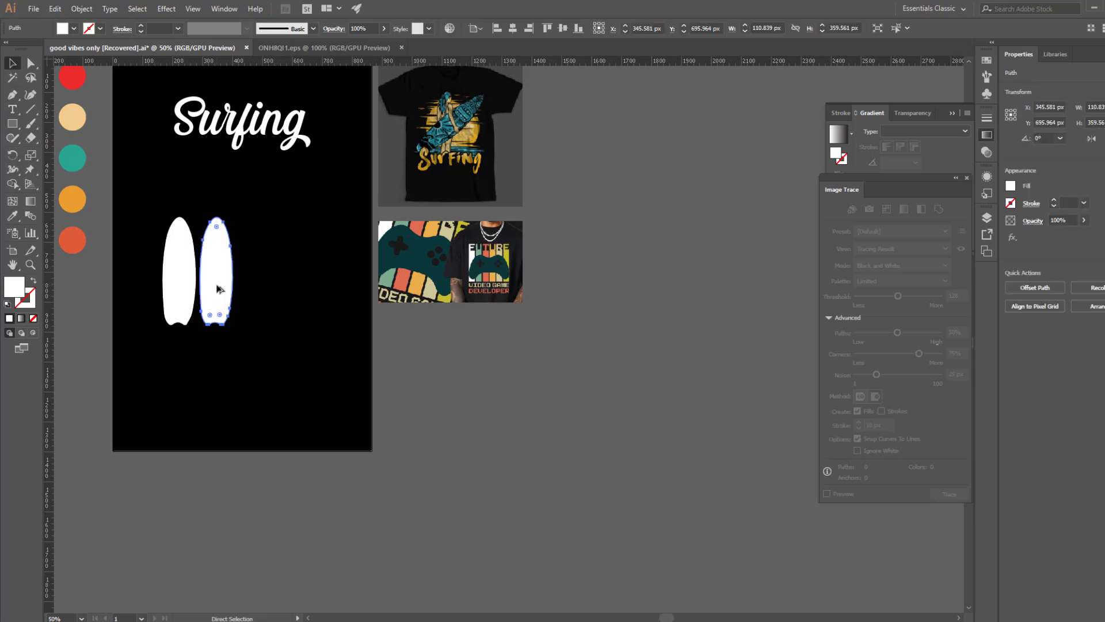
key("ctrl+d")
key("ctrl+d")
left_click(274, 387)
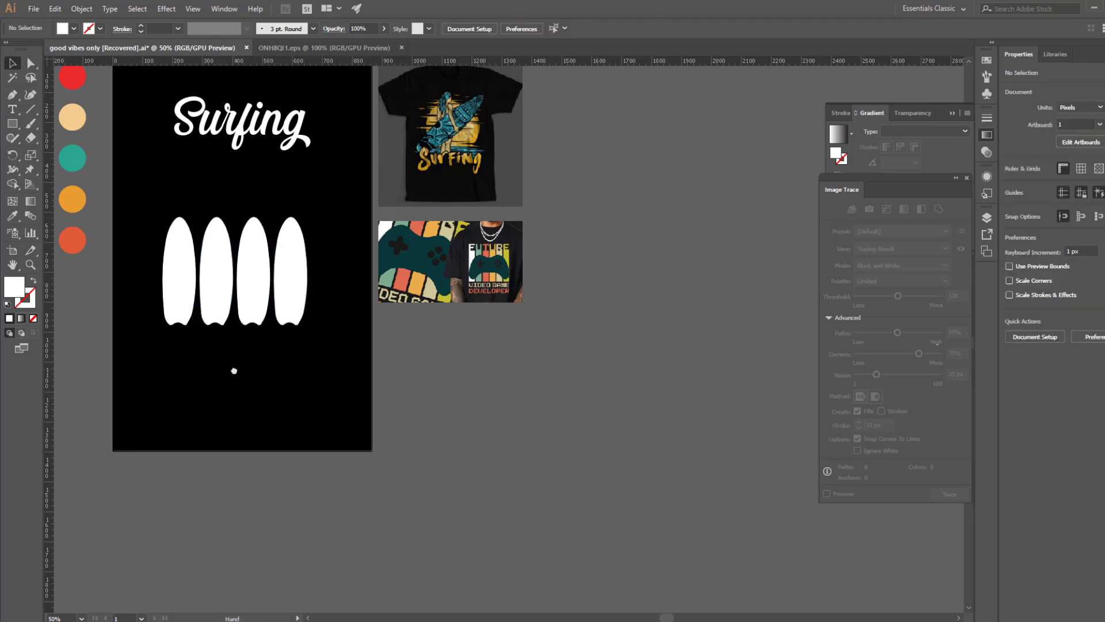
Group the four surfboards and enlarge them to nearly the artboard's width, centred below the Surfing text
scroll(229, 373, "up", 1)
left_click_drag(162, 384, 300, 277)
left_click_drag(232, 343, 232, 387)
left_click_drag(262, 329, 359, 295)
key("a")
key("v")
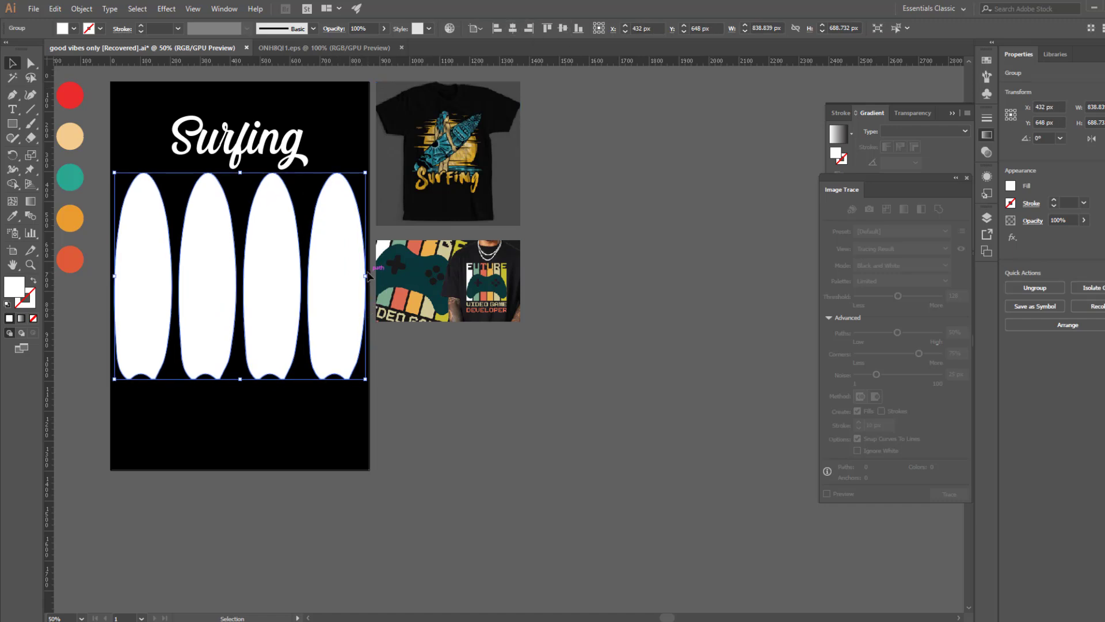
left_click_drag(364, 277, 355, 277)
left_click(269, 411)
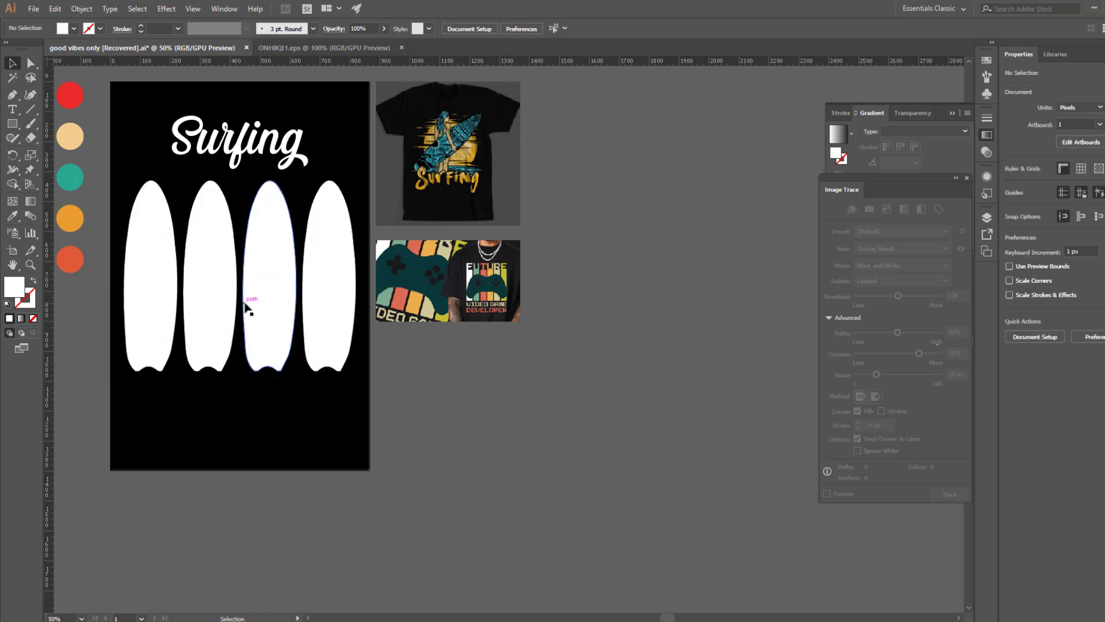
Ungroup the surfboards and delete all except the leftmost one
right_click(198, 275)
left_click(239, 370)
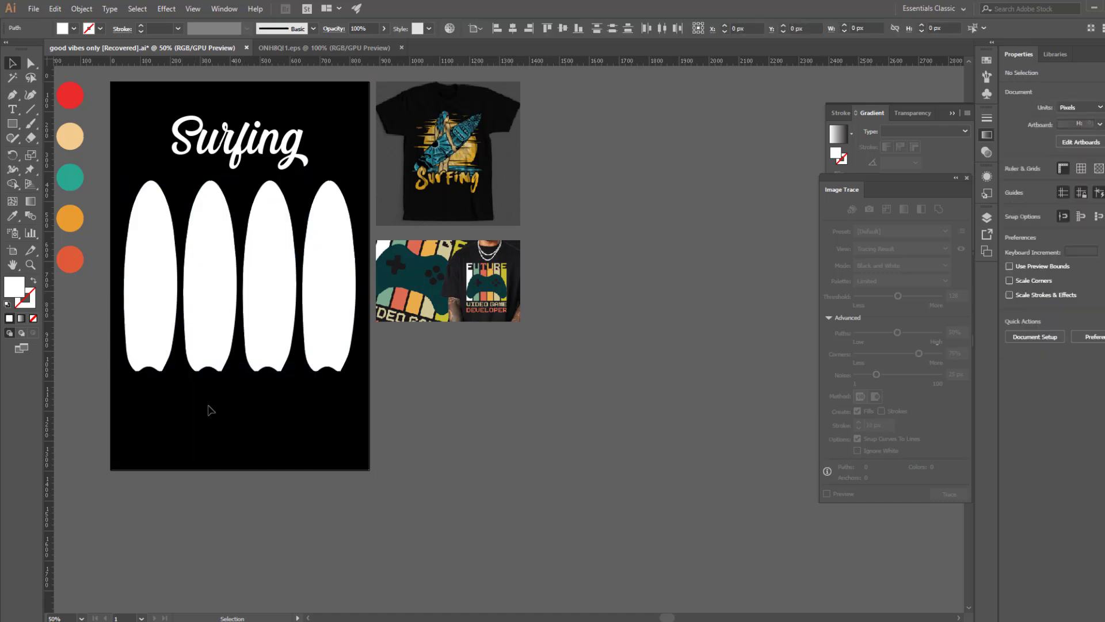
left_click_drag(226, 392, 335, 297)
key("Delete")
Duplicate the remaining surfboard sideways into a row of four with narrower gaps
left_click_drag(139, 320, 191, 322)
key("a")
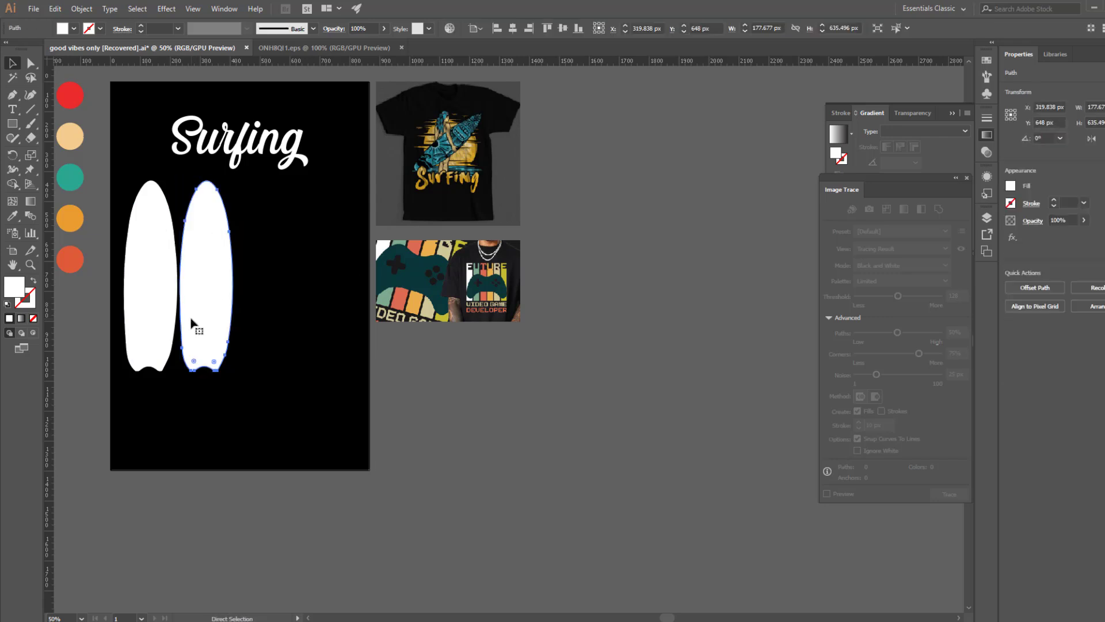
key("ctrl+d")
key("ctrl+d")
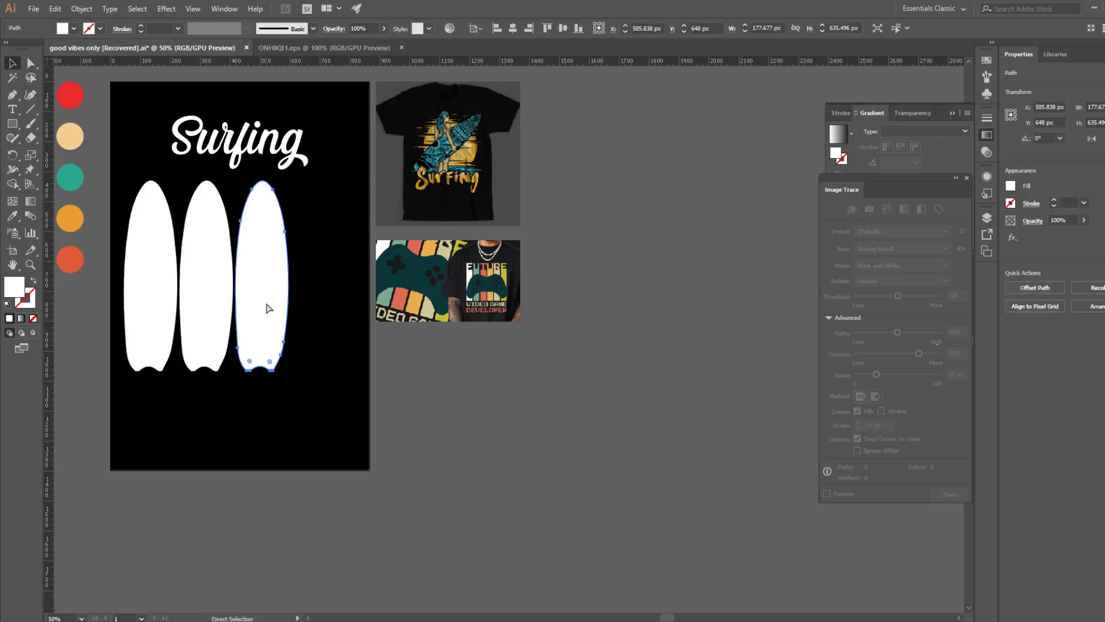
Group the four surfboards, centre them horizontally on the artboard and enlarge the group to about 818 × 707 px
key("v")
left_click_drag(138, 417, 339, 291)
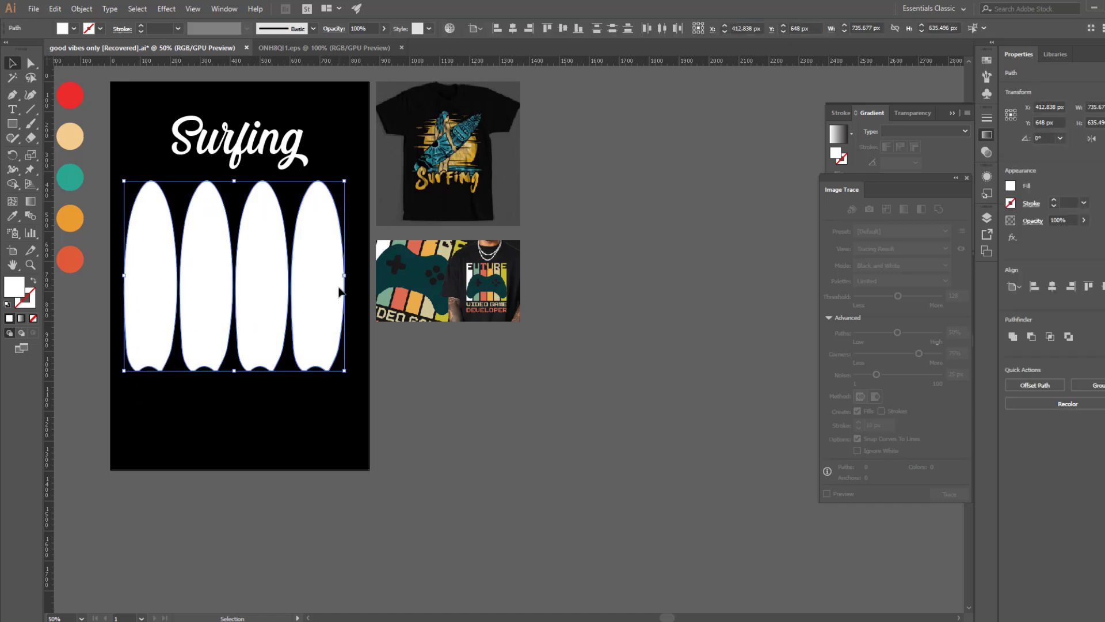
key("ctrl+g")
left_click(513, 28)
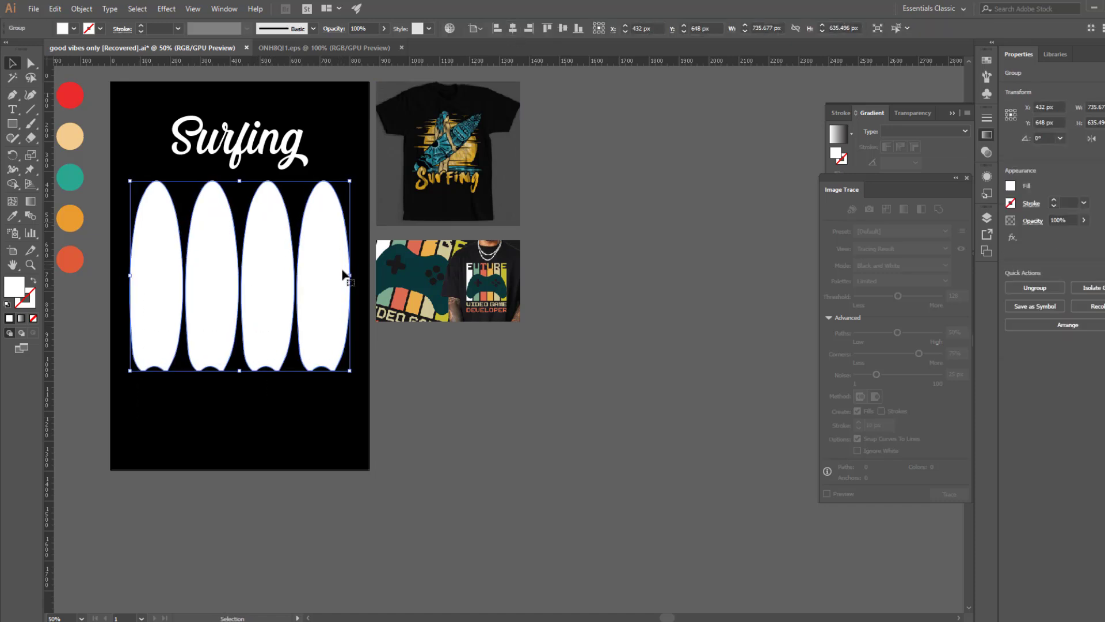
left_click_drag(348, 276, 362, 276)
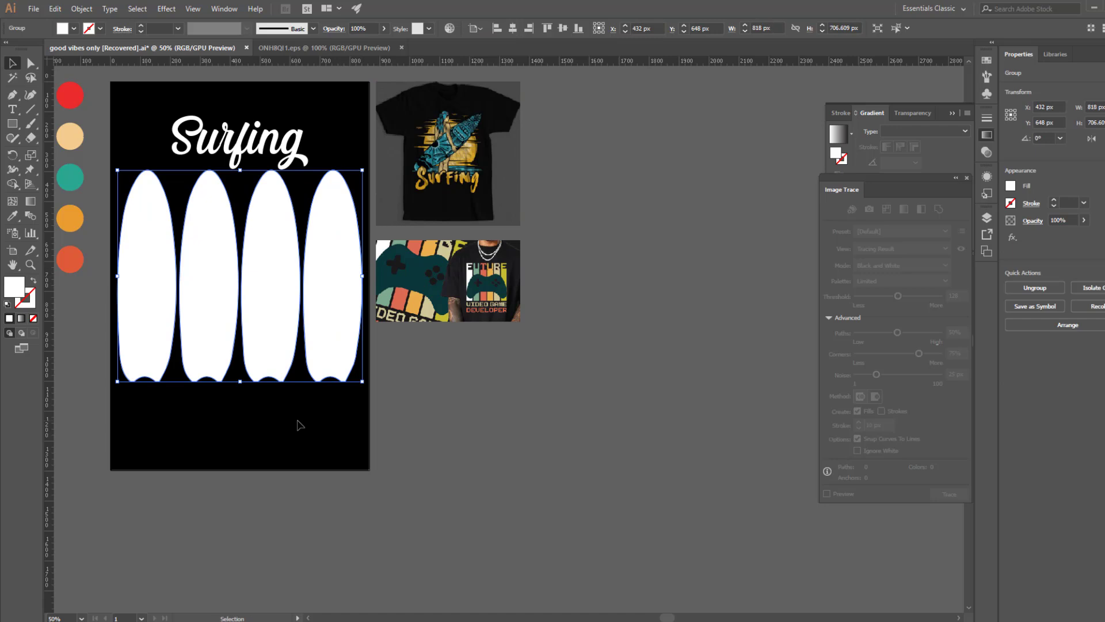
left_click(296, 424)
Convert the Surfing text to outlines and place it under the surfboards, enlarged to about 641 × 254 px
scroll(270, 253, "down", 2)
left_click(271, 99)
scroll(253, 161, "up", 2)
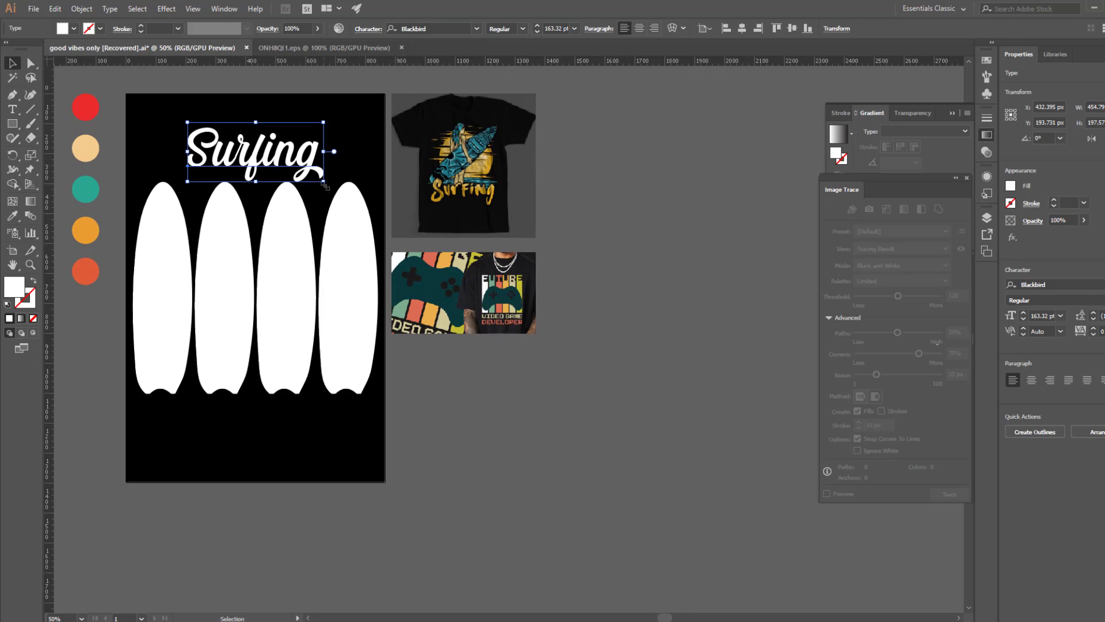
right_click(292, 151)
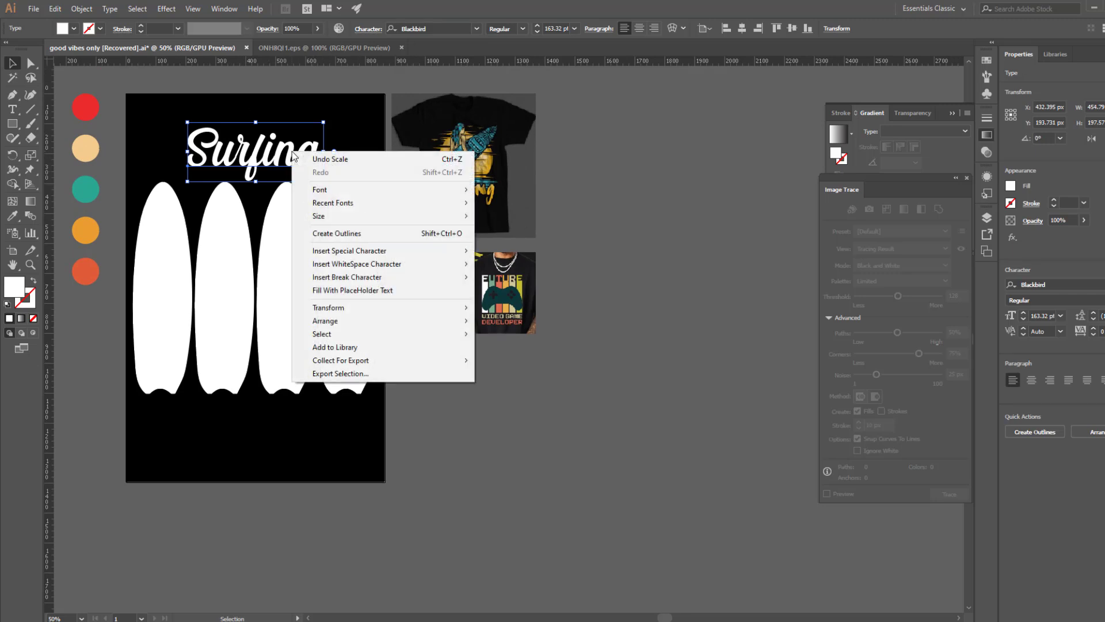
left_click(333, 233)
left_click_drag(304, 165, 353, 424)
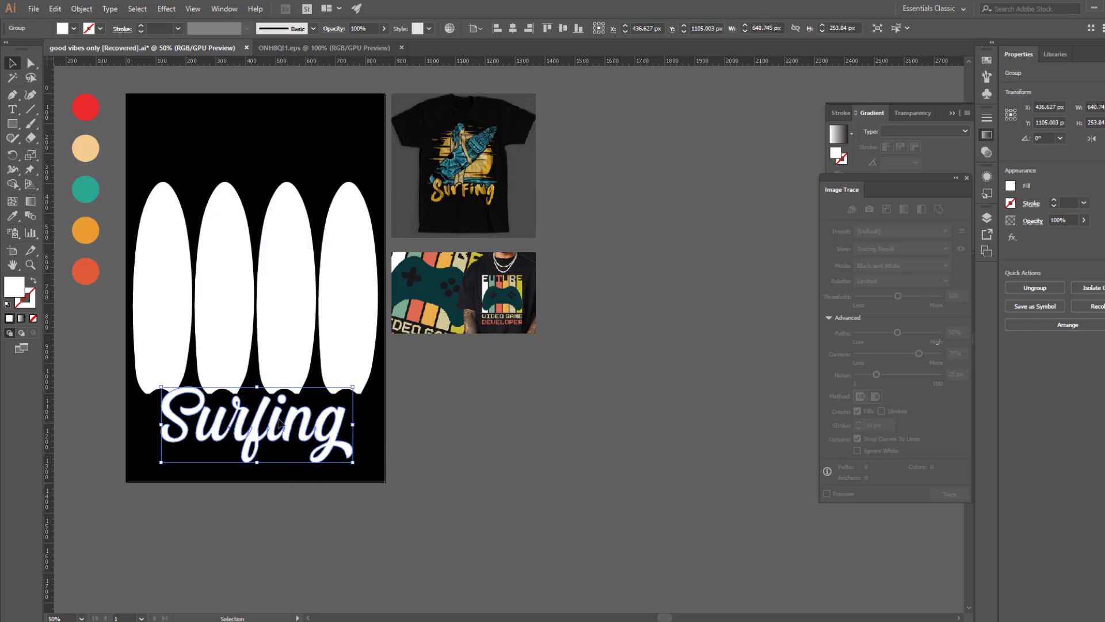
Move the surfboards and the Surfing lettering together higher on the artboard
left_click_drag(109, 354, 357, 415)
left_click_drag(283, 365, 295, 292)
left_click(291, 455)
left_click(266, 368)
left_click(285, 466)
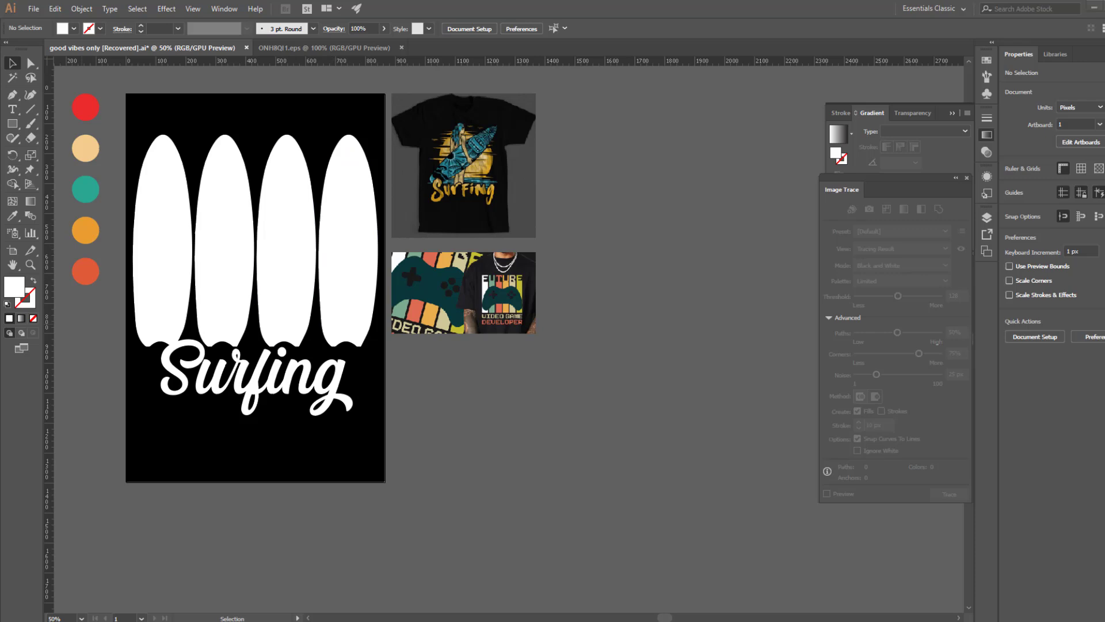
Switch to the browser's surfing vector image results and copy the Colourbox silhouette of a surfer riding a wave
key("alt+Tab")
left_click(684, 140)
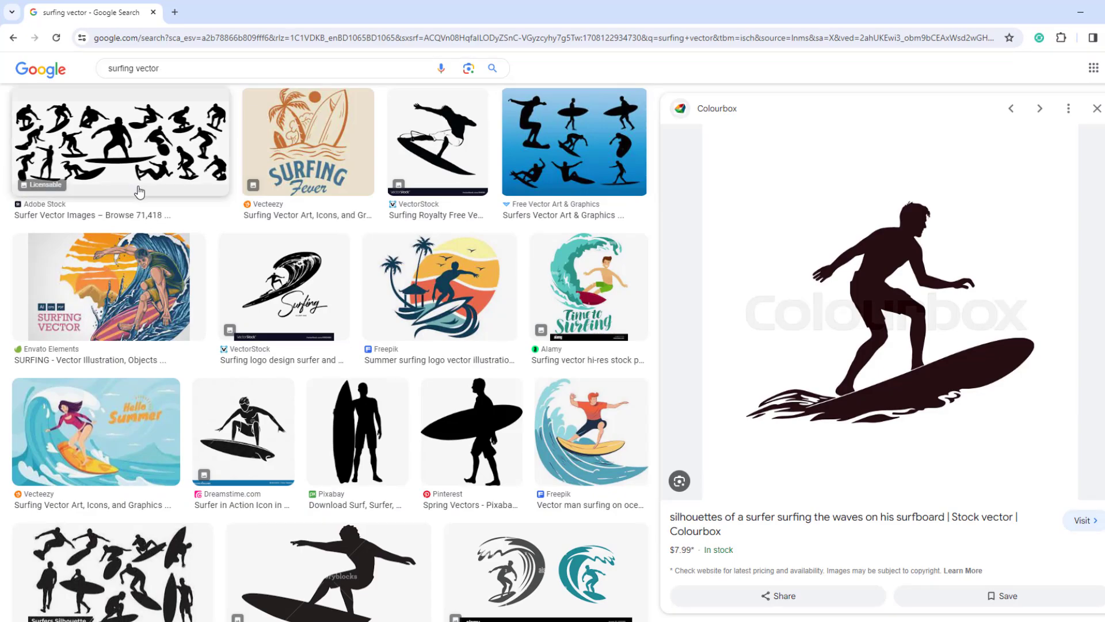
scroll(138, 190, "up", 2)
scroll(267, 364, "down", 9)
scroll(266, 363, "up", 6)
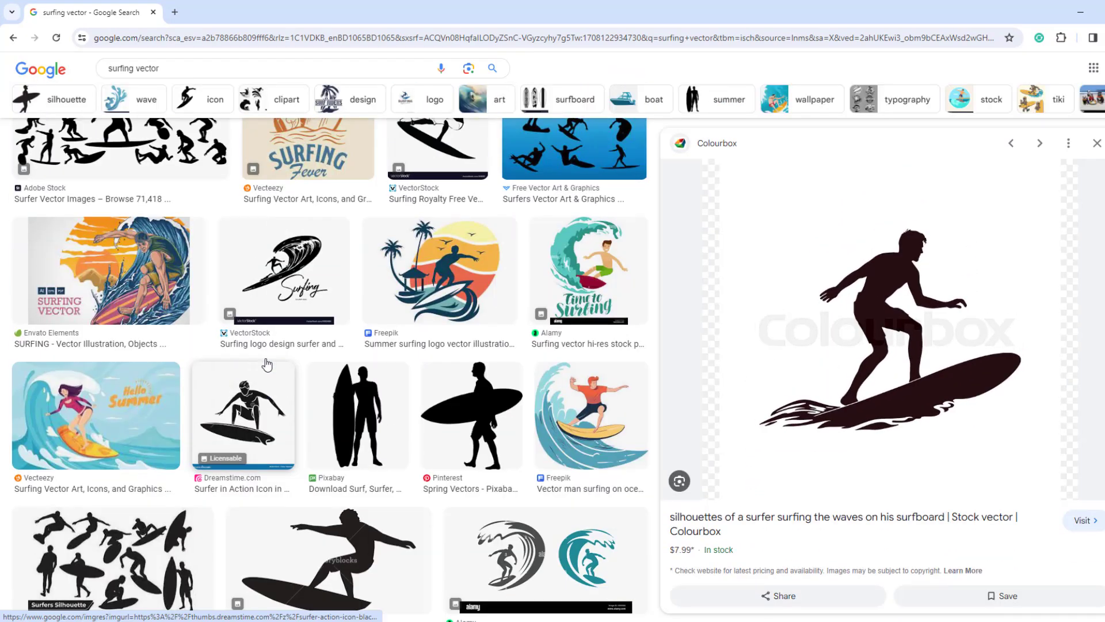
scroll(267, 365, "down", 4)
scroll(299, 364, "up", 3)
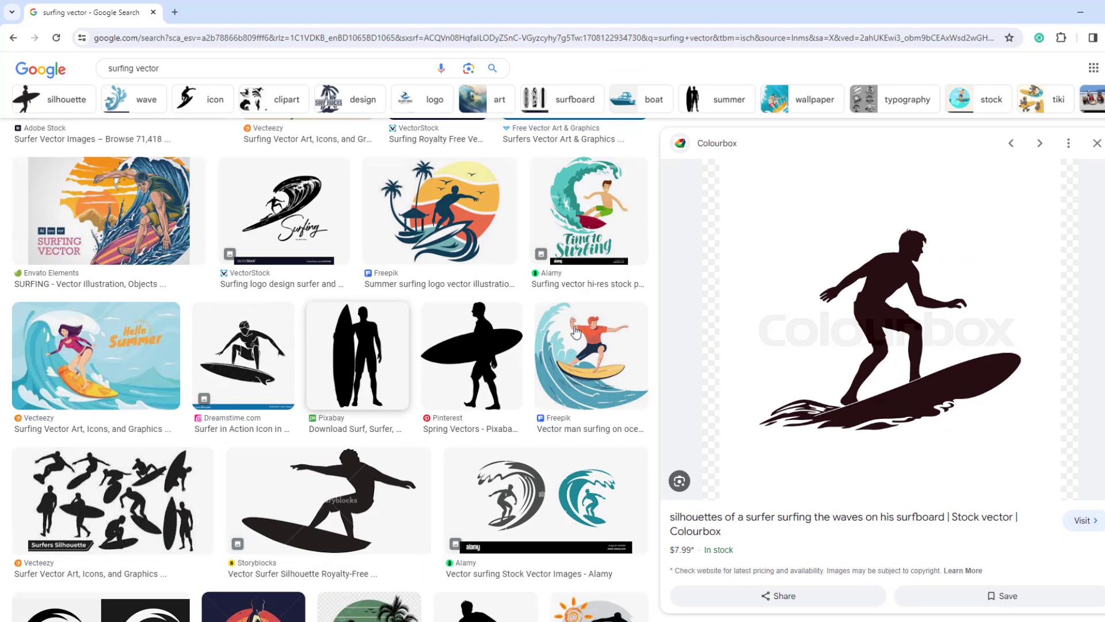
right_click(898, 296)
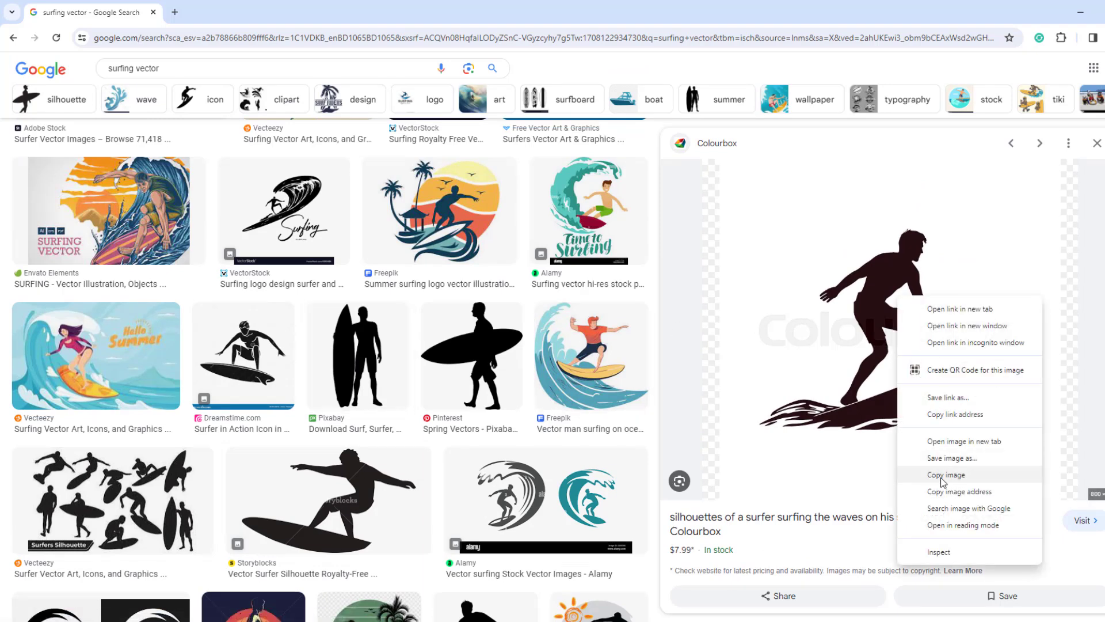
left_click(943, 475)
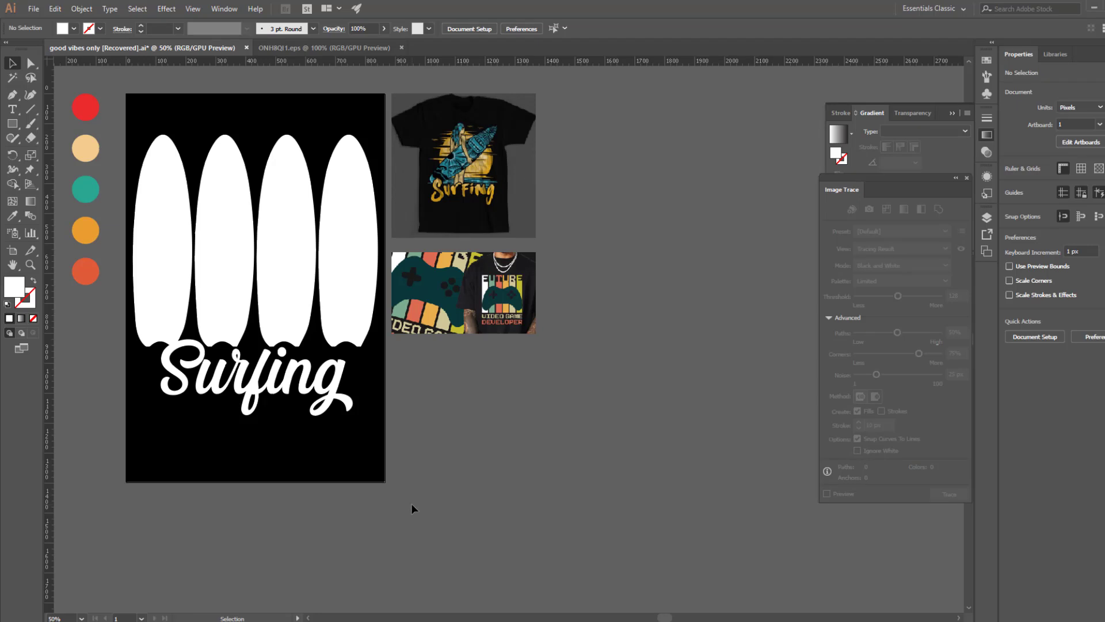
Paste the surfer image into Illustrator beside the artboard and convert it to an expanded black-and-white trace with white ignored
key("ctrl+v")
scroll(509, 528, "down", 3)
scroll(509, 527, "right", 2)
left_click_drag(447, 269, 555, 430)
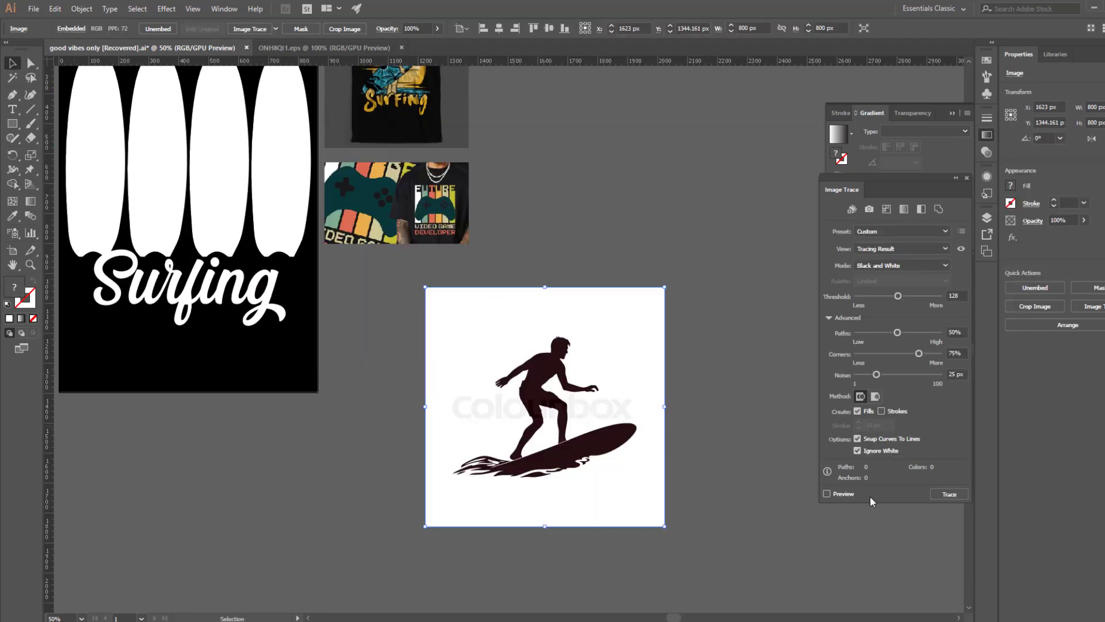
left_click(838, 492)
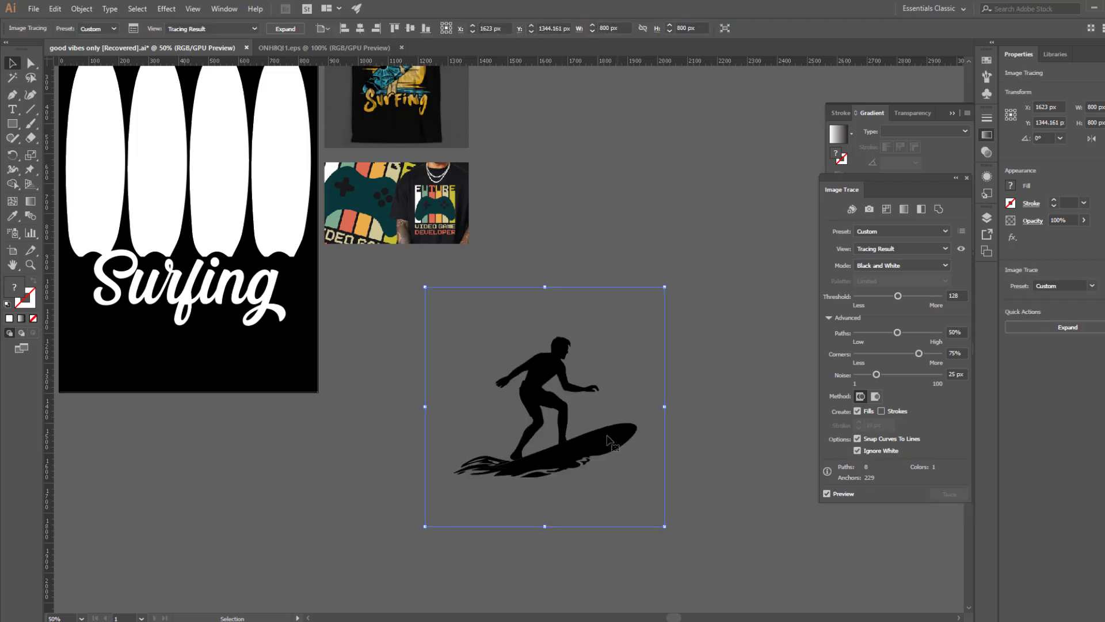
left_click(285, 28)
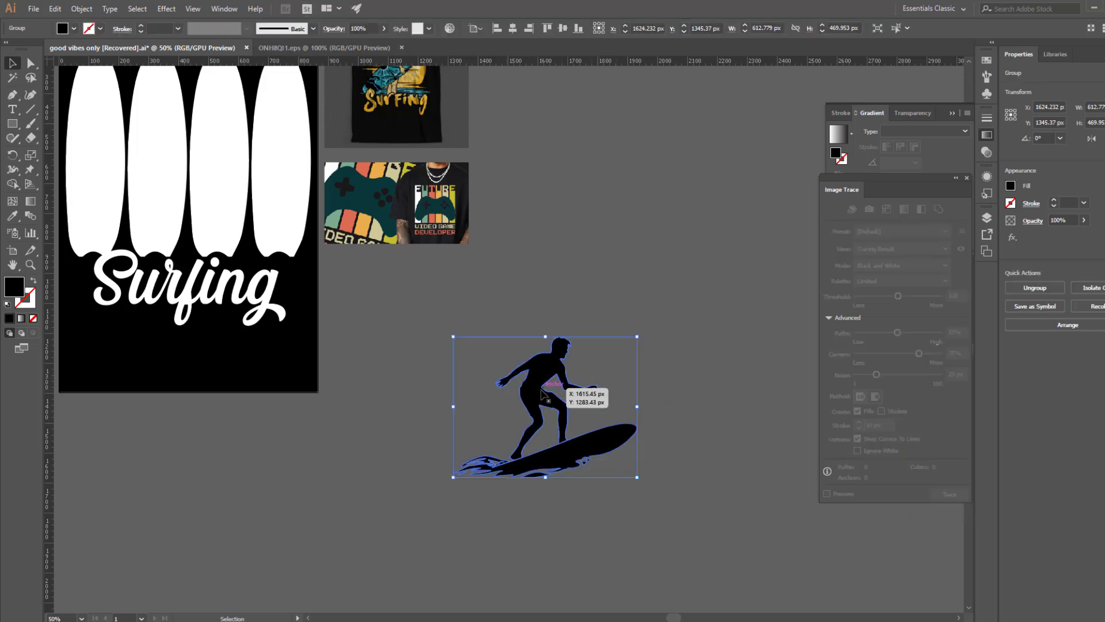
Place the traced surfer silhouette over the middle of the surfboards, just above the Surfing lettering
left_click_drag(539, 386, 182, 162)
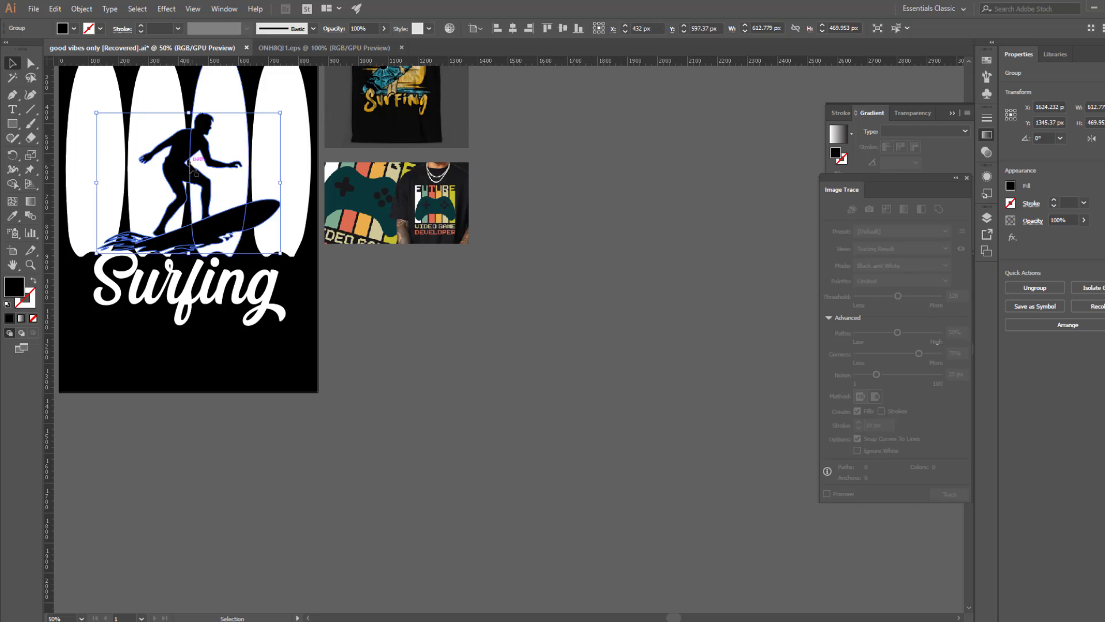
left_click(199, 398)
left_click_drag(152, 353, 242, 470)
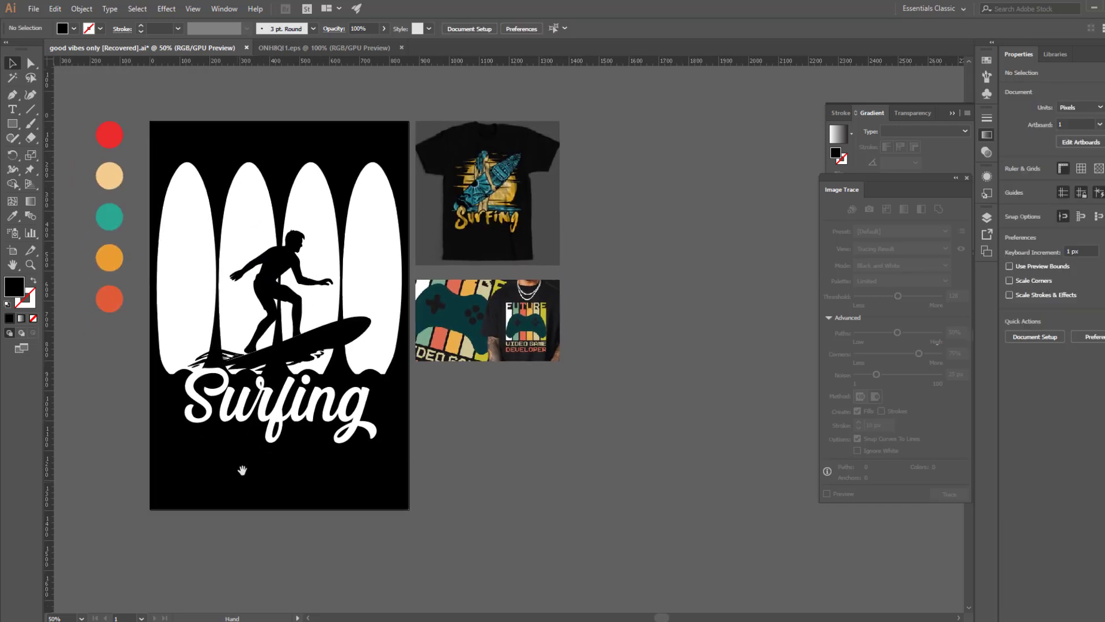
left_click(271, 283)
left_click(306, 512)
Switch to the browser's palm tree vector image results and copy the Adobe Stock picture of a palm pair and a single palm
key("alt+Tab")
left_click(626, 164)
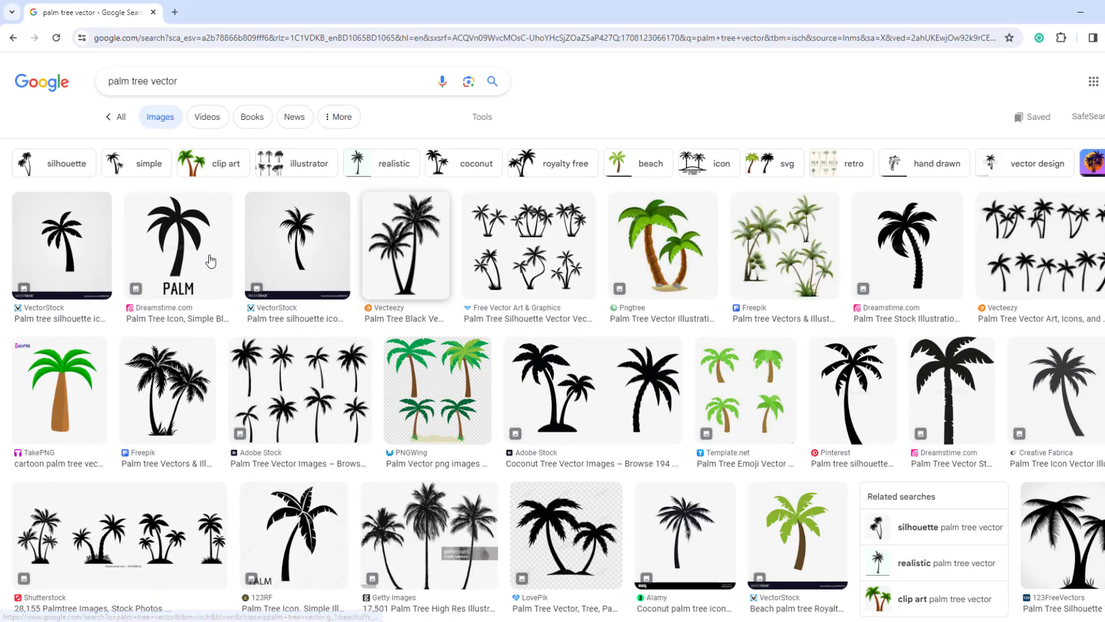
left_click(587, 438)
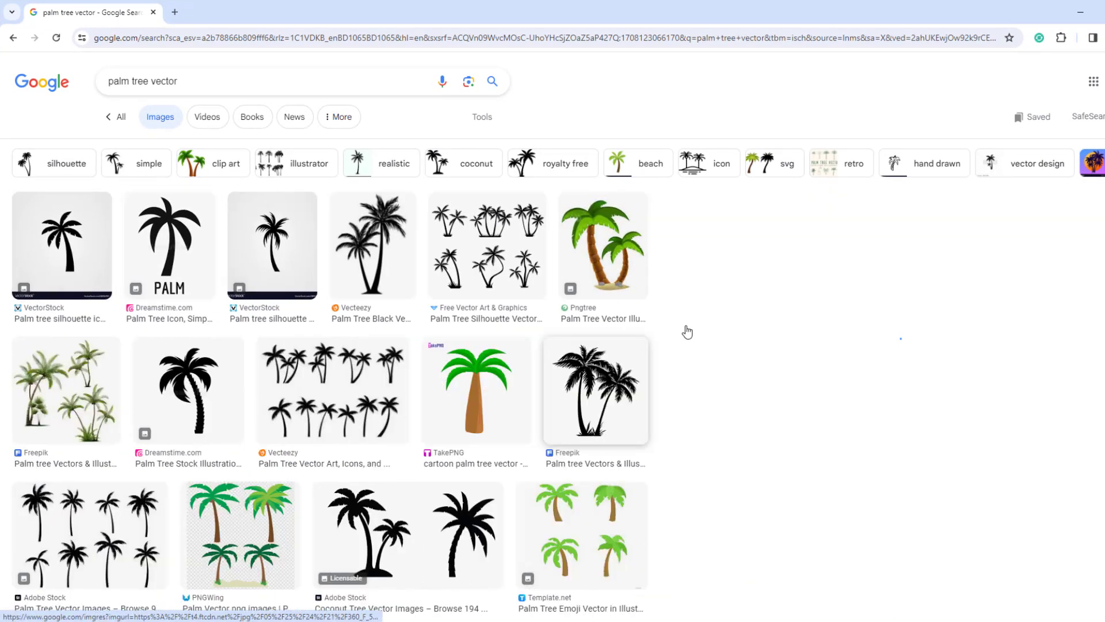
right_click(816, 227)
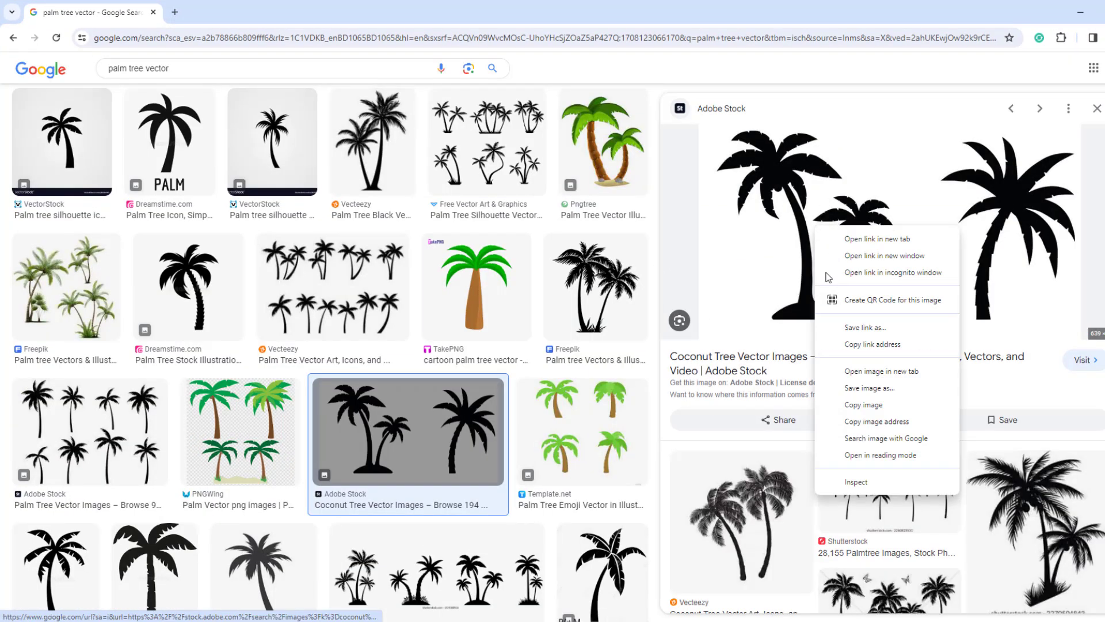
left_click(856, 405)
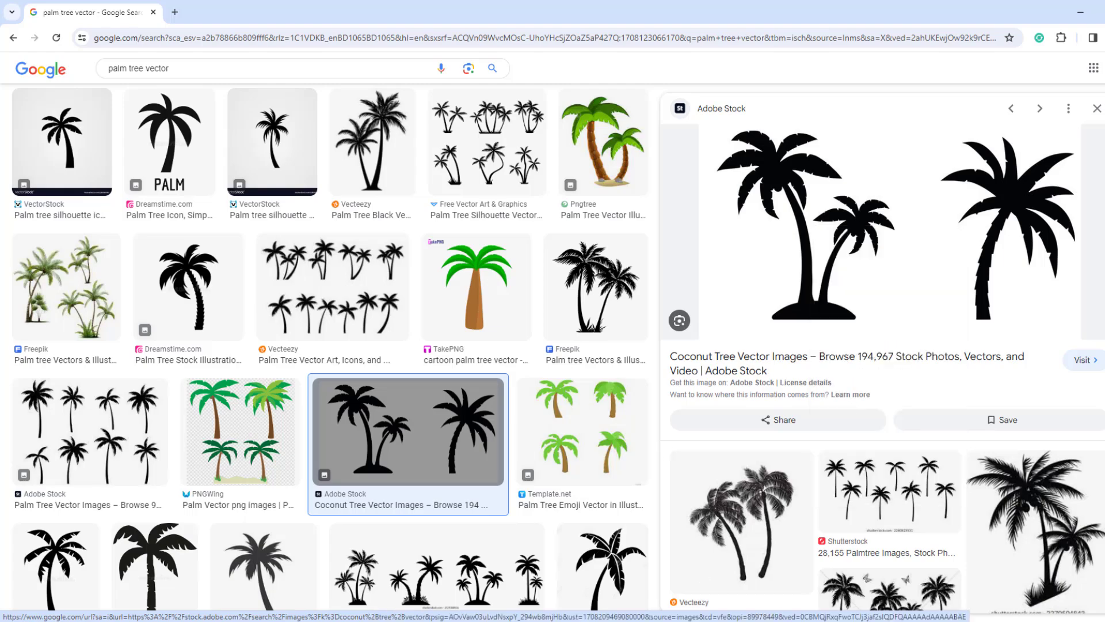
Paste the palm tree image into Illustrator beside the artboard and convert it to an expanded black-and-white trace with white ignored
key("alt+Tab")
key("ctrl+v")
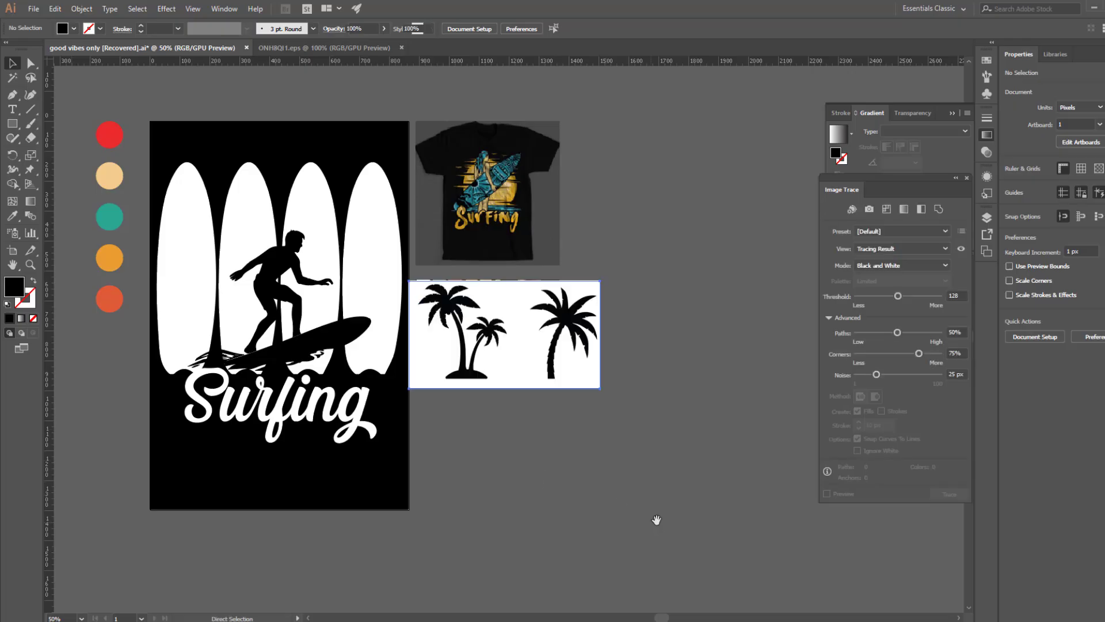
left_click_drag(656, 518, 545, 444)
left_click_drag(397, 262, 521, 443)
left_click_drag(416, 441, 374, 441)
left_click_drag(508, 408, 523, 359)
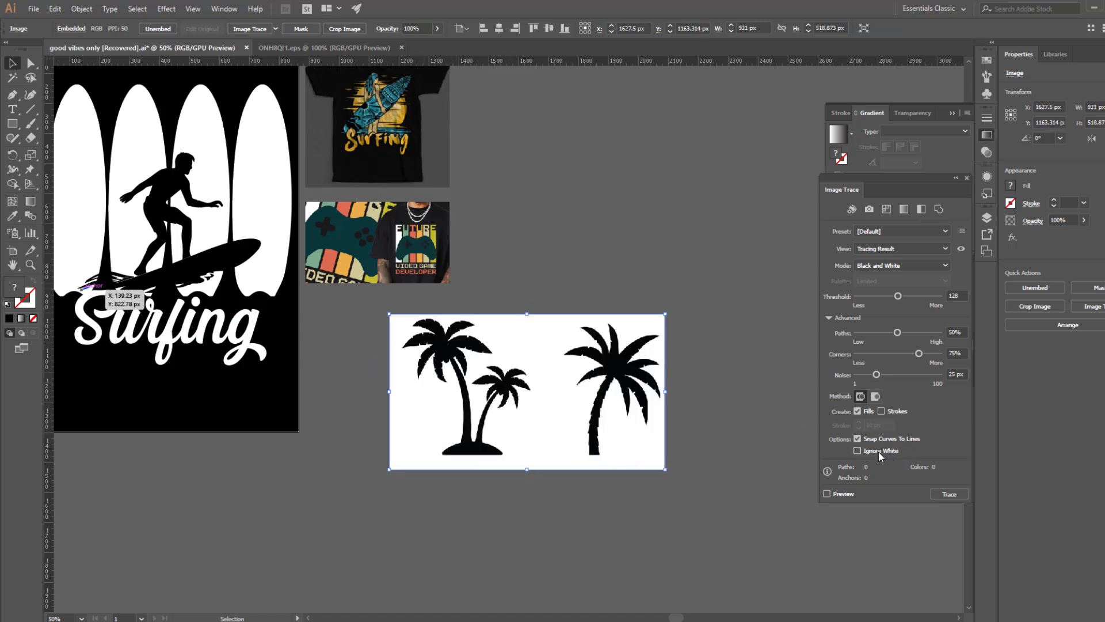
left_click(949, 494)
left_click(286, 28)
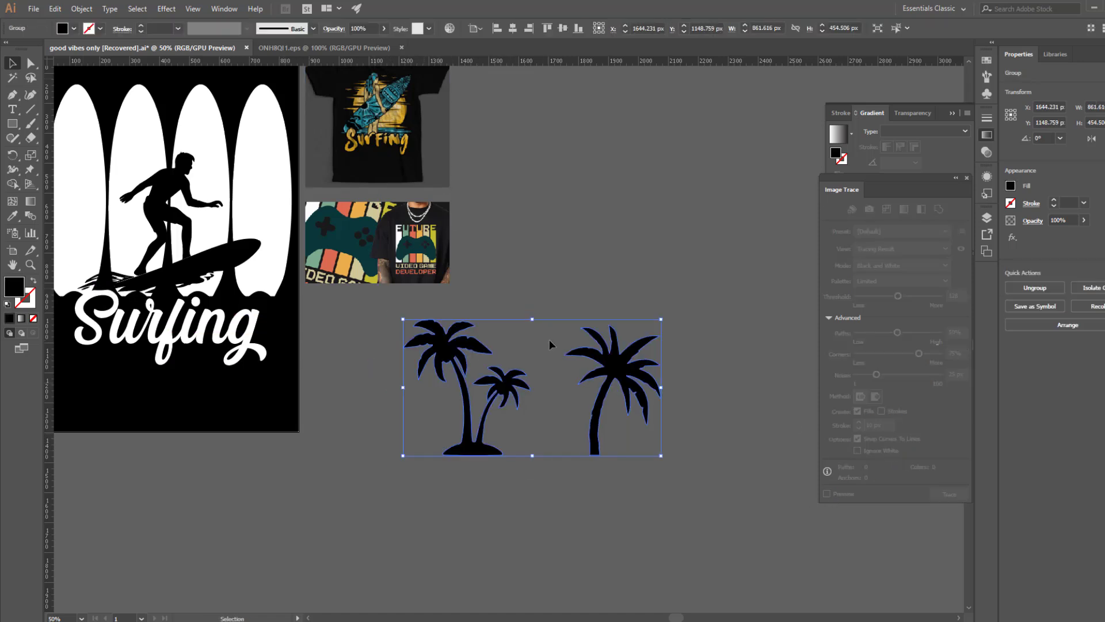
Ungroup the traced palms and place the double palm over the leftmost surfboard, scaled down to about 322 × 343 px
right_click(570, 332)
left_click(605, 431)
scroll(518, 472, "left", 3)
left_click(563, 454)
left_click_drag(563, 455, 169, 292)
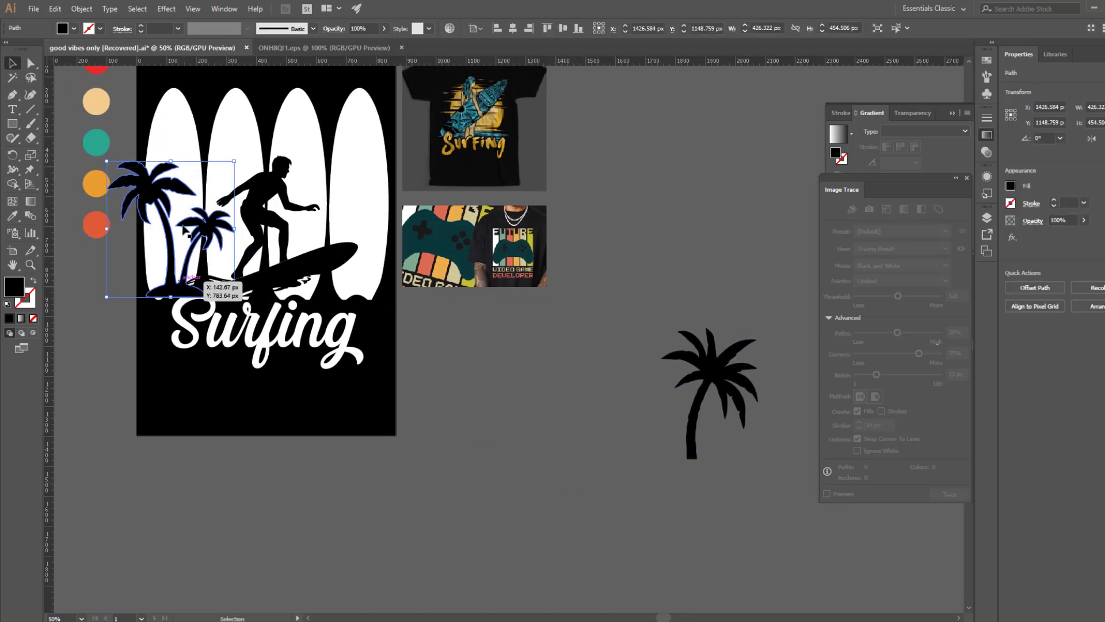
left_click_drag(233, 161, 202, 195)
left_click_drag(164, 292, 184, 277)
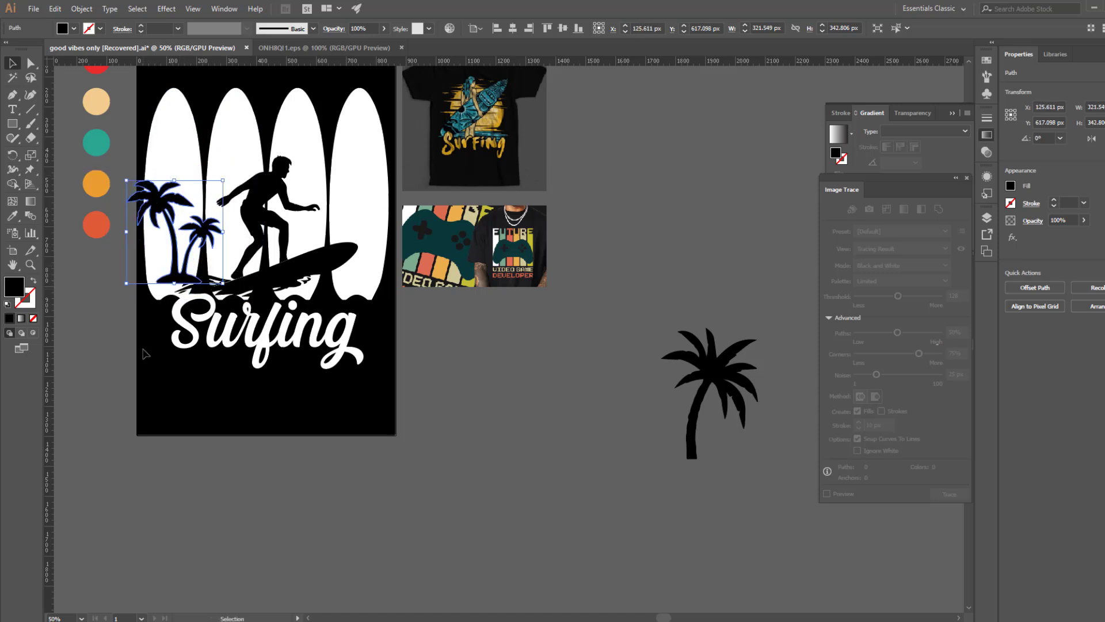
Move the single palm tree onto the rightmost surfboard and reflect it across the vertical axis
left_click(712, 380)
left_click_drag(712, 380, 388, 214)
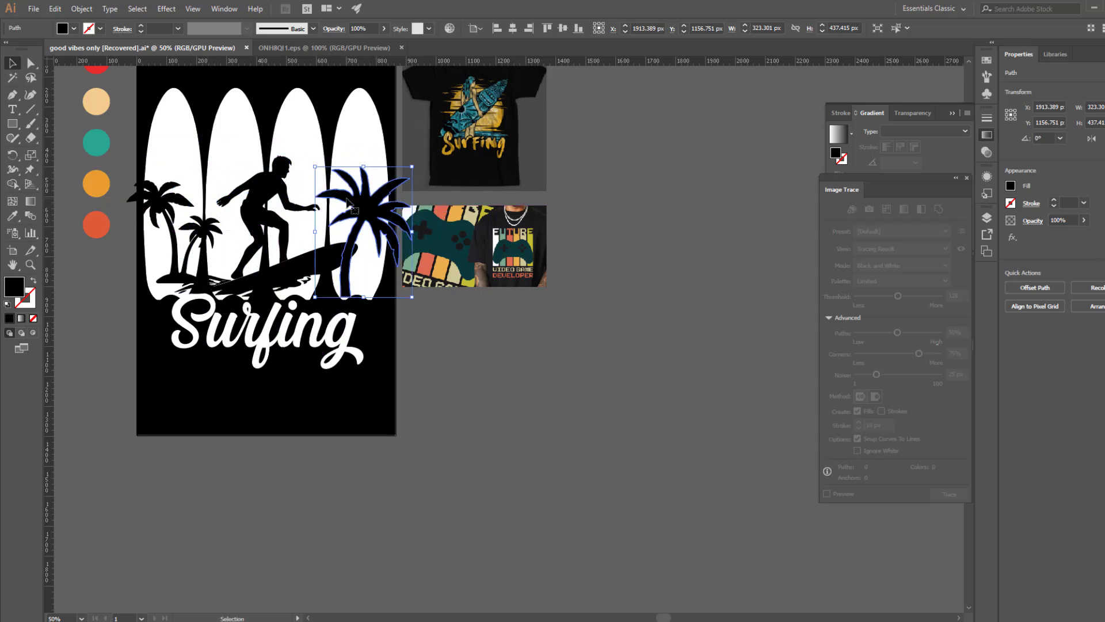
right_click(349, 199)
mouse_move(413, 378)
left_click(507, 416)
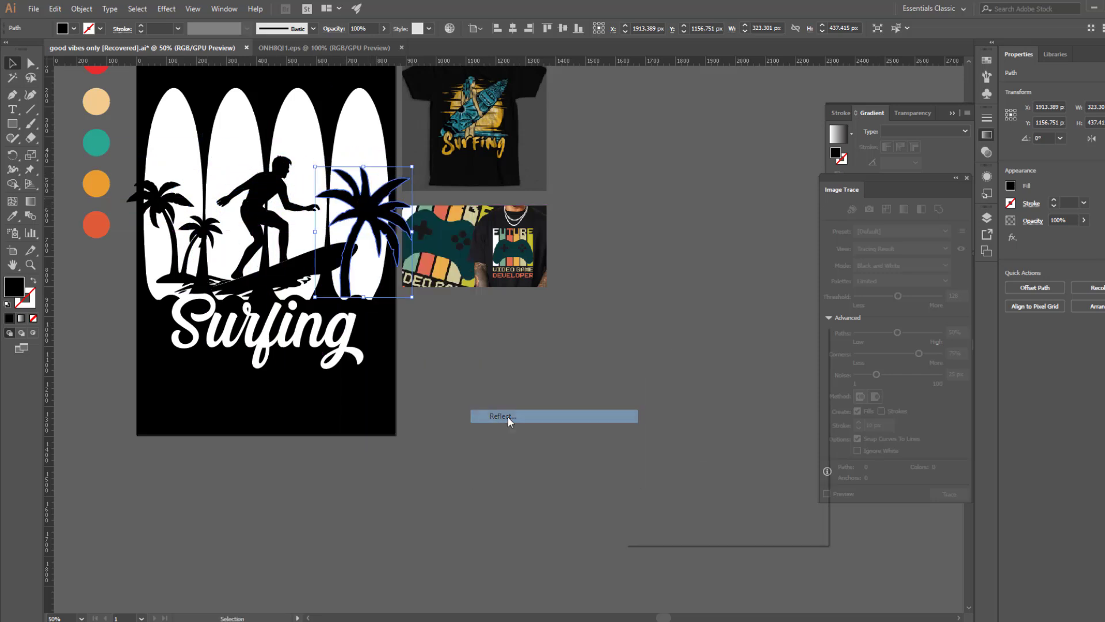
left_click(650, 494)
left_click(729, 515)
left_click(431, 360)
Shift the mirrored palm tree horizontally towards the surfer so it stays within the outer surfboard's edge
left_click(367, 220)
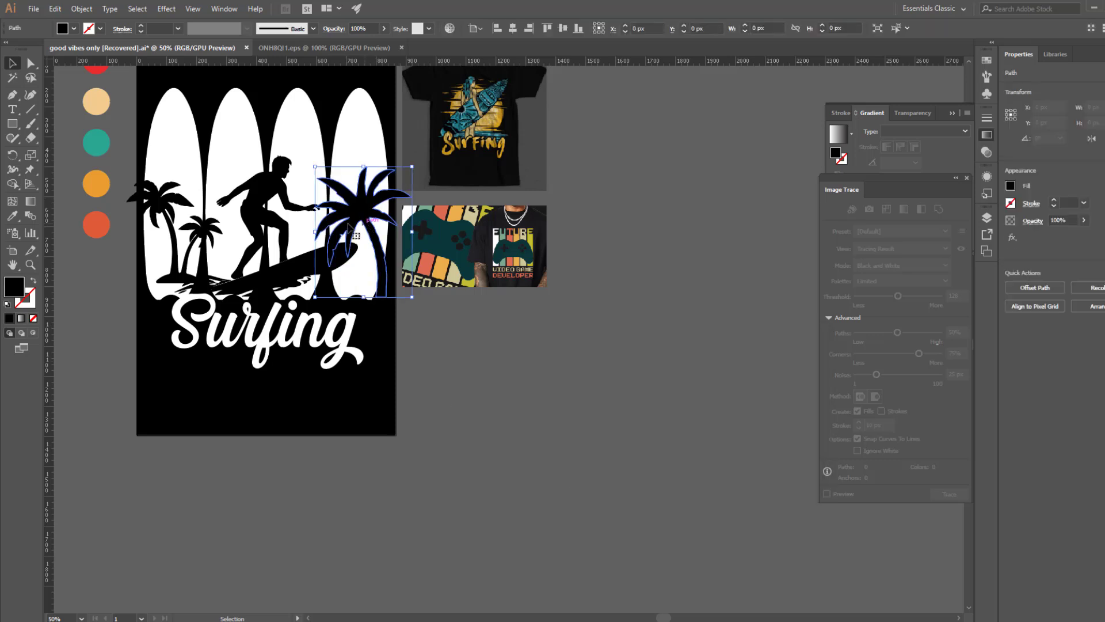
left_click(349, 139, "shift")
left_click(579, 403)
left_click_drag(540, 400, 604, 375)
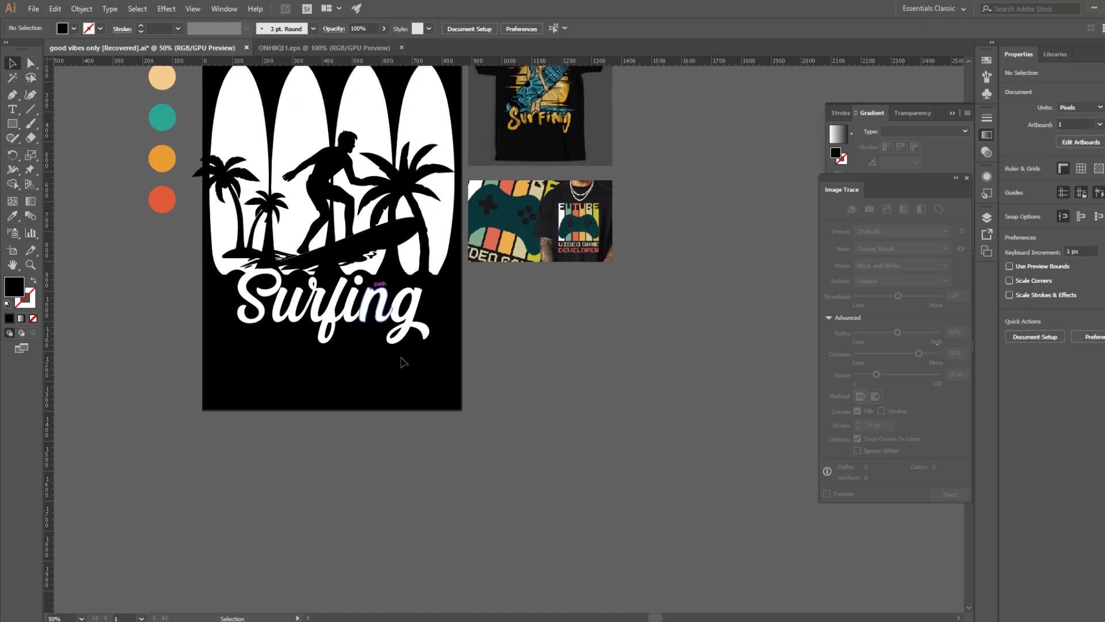
left_click_drag(400, 358, 401, 406)
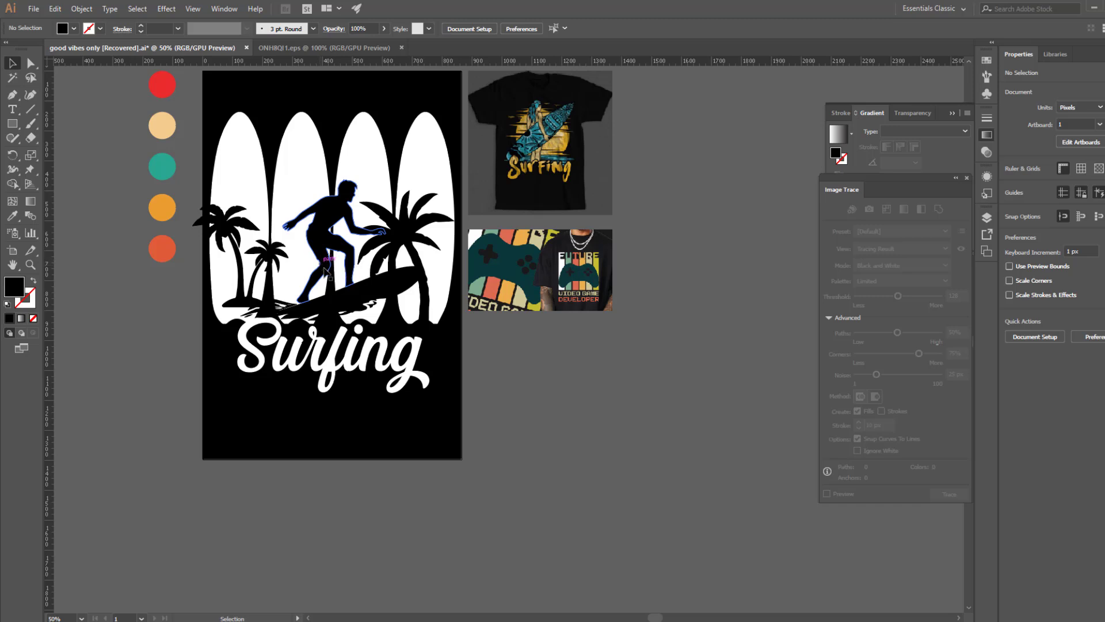
Scale the surfer silhouette down to about 256 × 196 px and place it between the palm trees
left_click(325, 233)
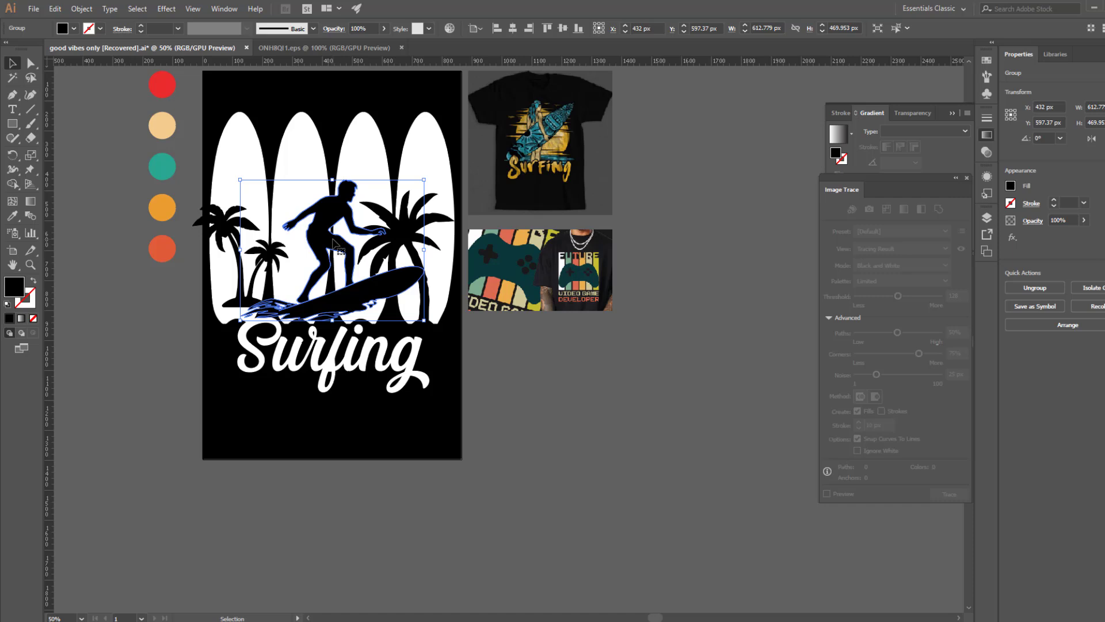
left_click(533, 399)
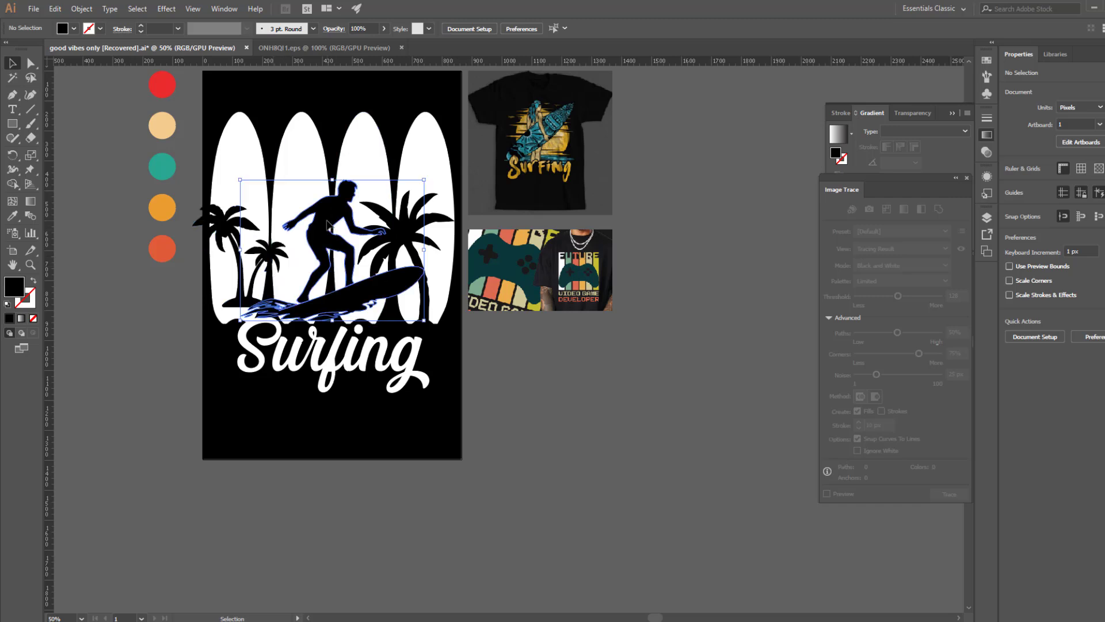
left_click(294, 285)
left_click_drag(425, 179, 381, 213)
left_click(508, 352)
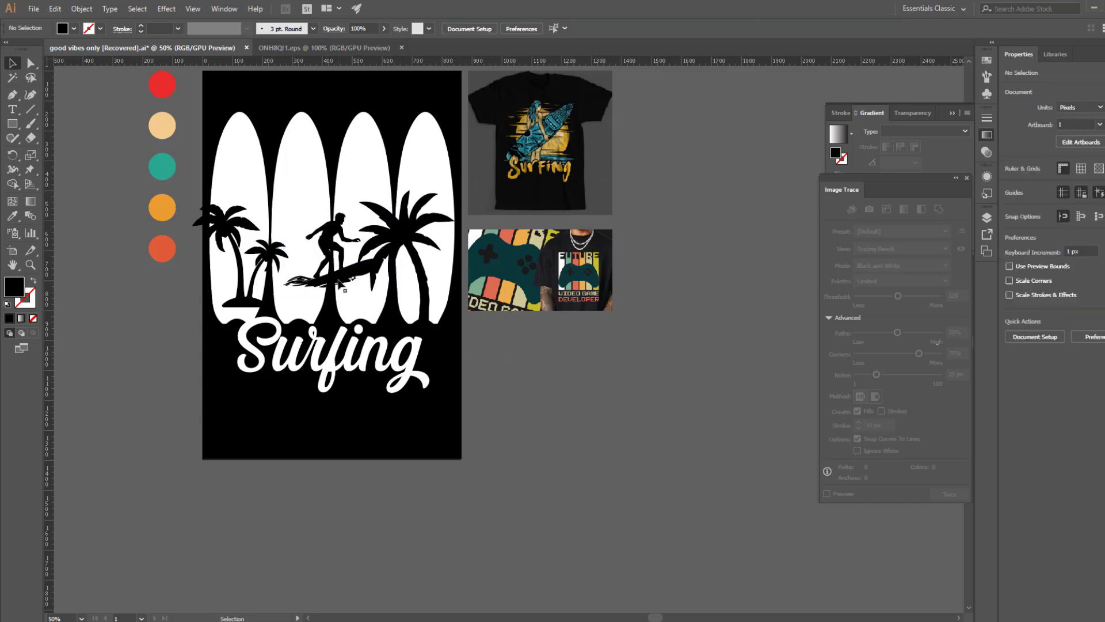
left_click_drag(345, 278, 339, 288)
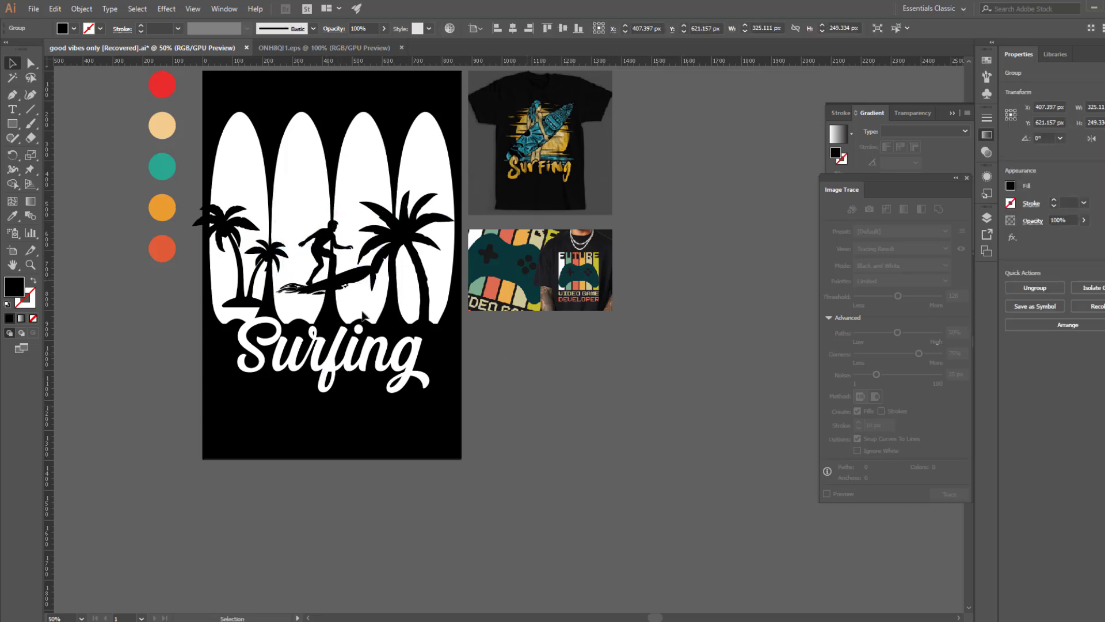
left_click_drag(373, 220, 363, 226)
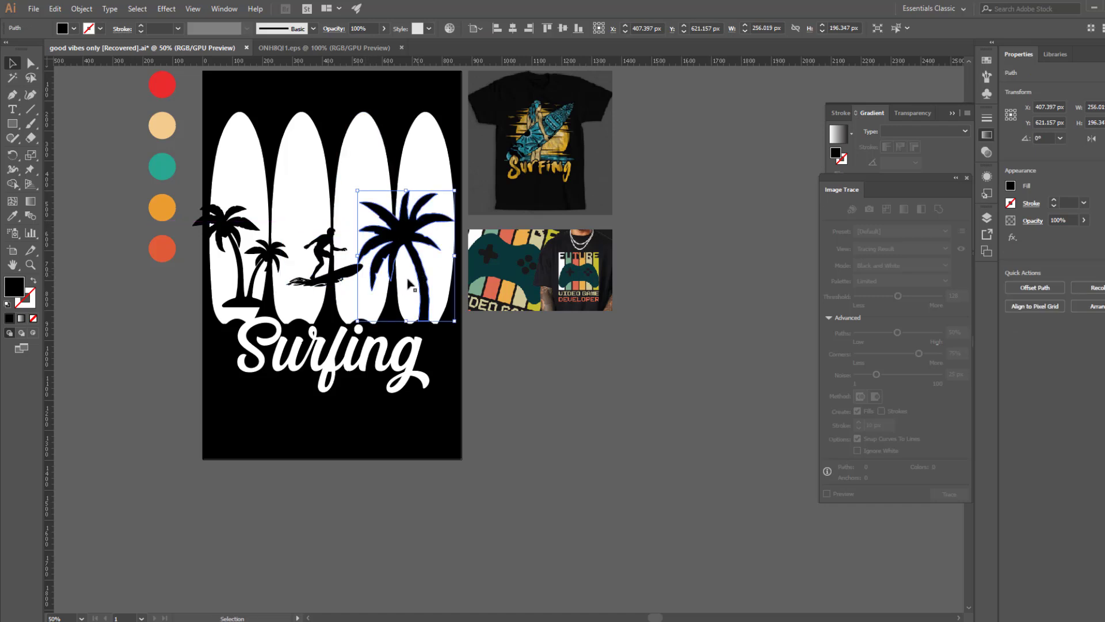
Enlarge the palm trees slightly and rearrange them around the surfer, with the single palm overhanging the rightmost surfboard
left_click(262, 275)
left_click_drag(326, 190, 326, 177)
left_click(241, 320)
left_click_drag(241, 321, 271, 318)
left_click_drag(339, 279, 348, 281)
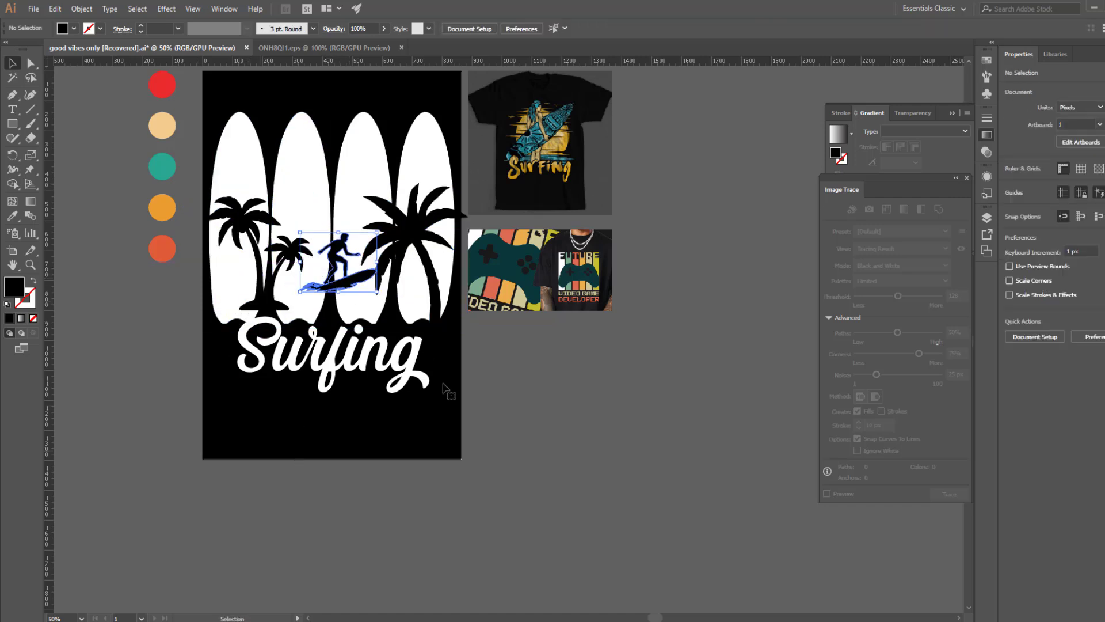
mouse_move(401, 243)
left_mouse_down()
mouse_move(421, 227)
mouse_move(390, 238)
left_mouse_up()
left_click(474, 395)
scroll(474, 395, "down", 2)
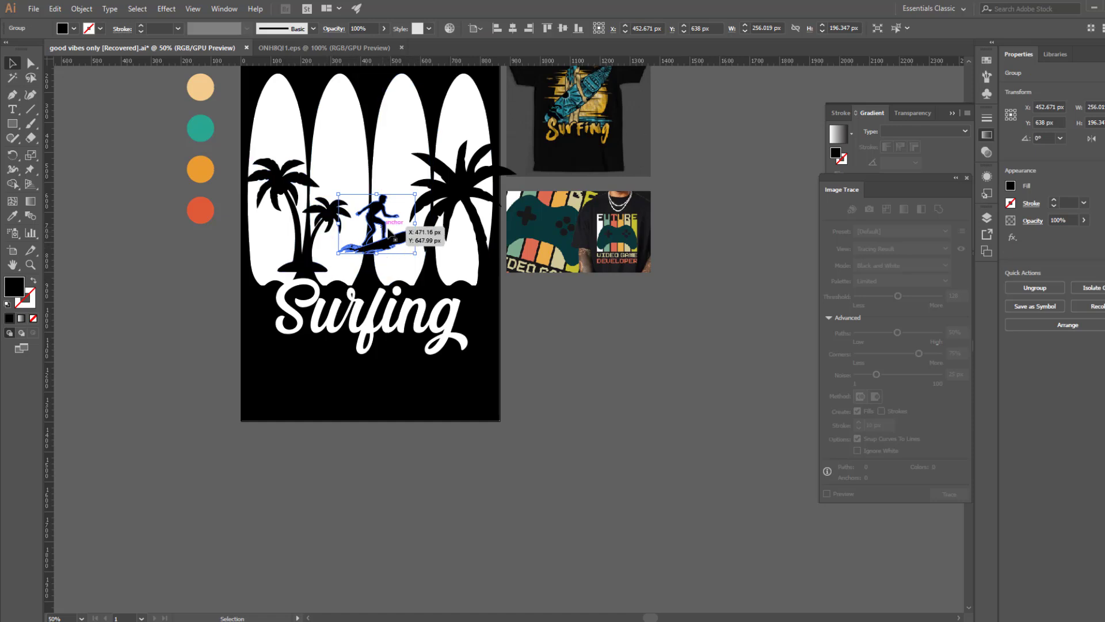
left_click(413, 415)
key("space")
left_click_drag(396, 395, 379, 415)
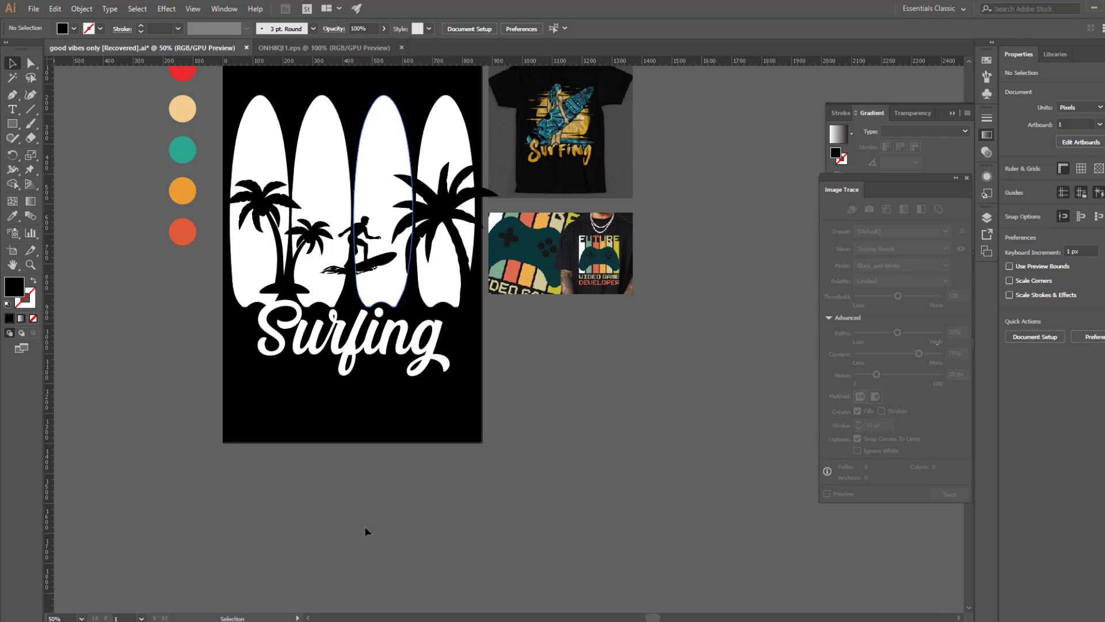
Switch to the browser's surfing image results and search for "wave in ocean vector" instead
mouse_move(324, 621)
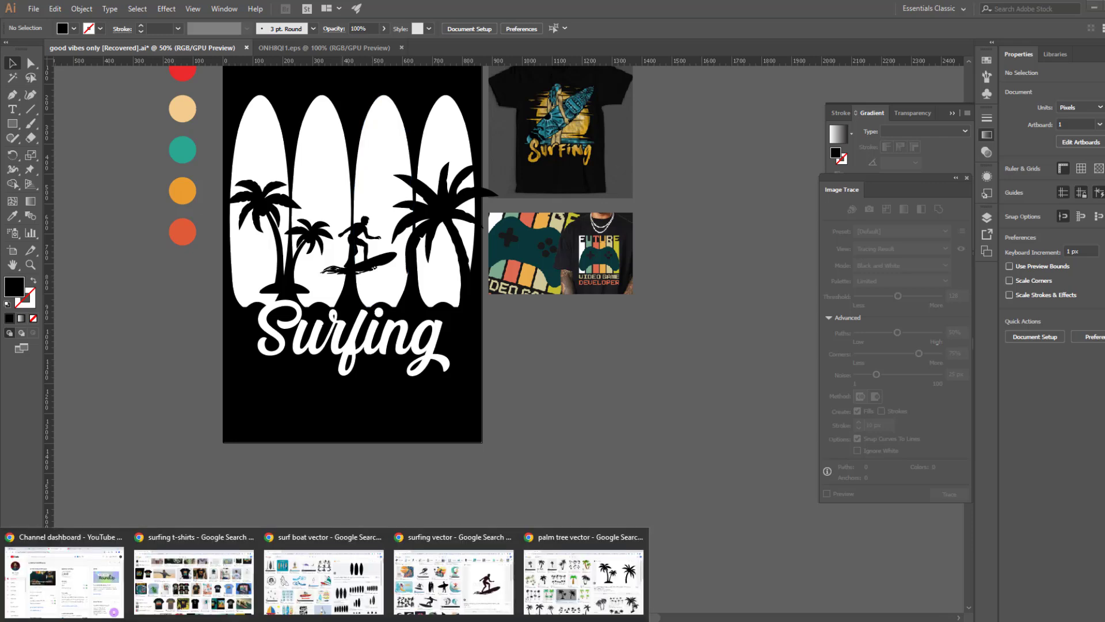
left_click(472, 593)
double_click(119, 68)
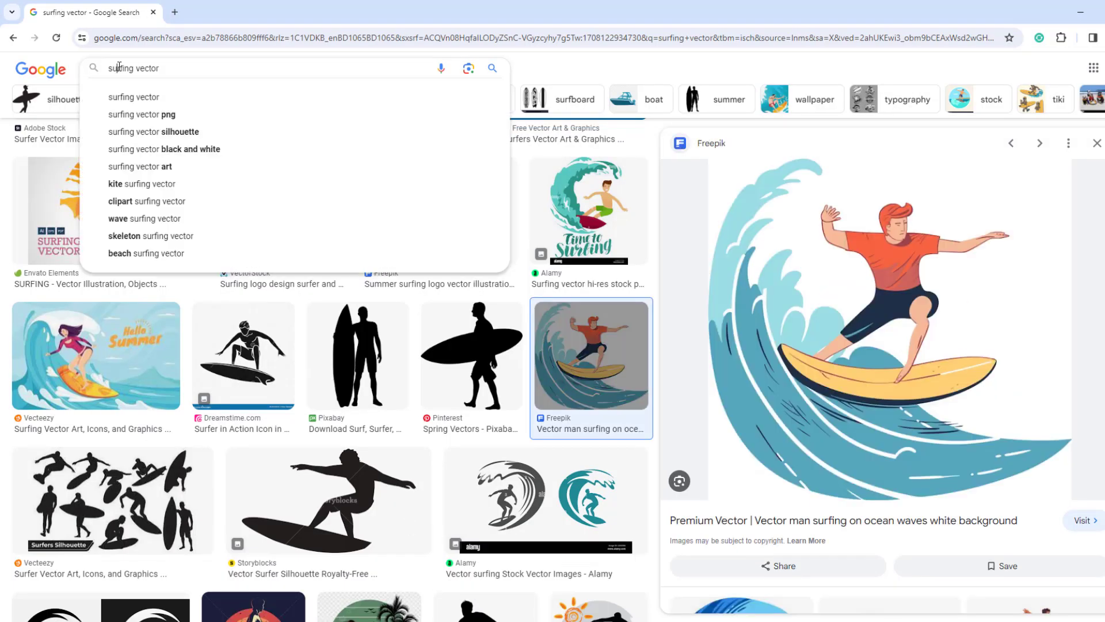
type("wave")
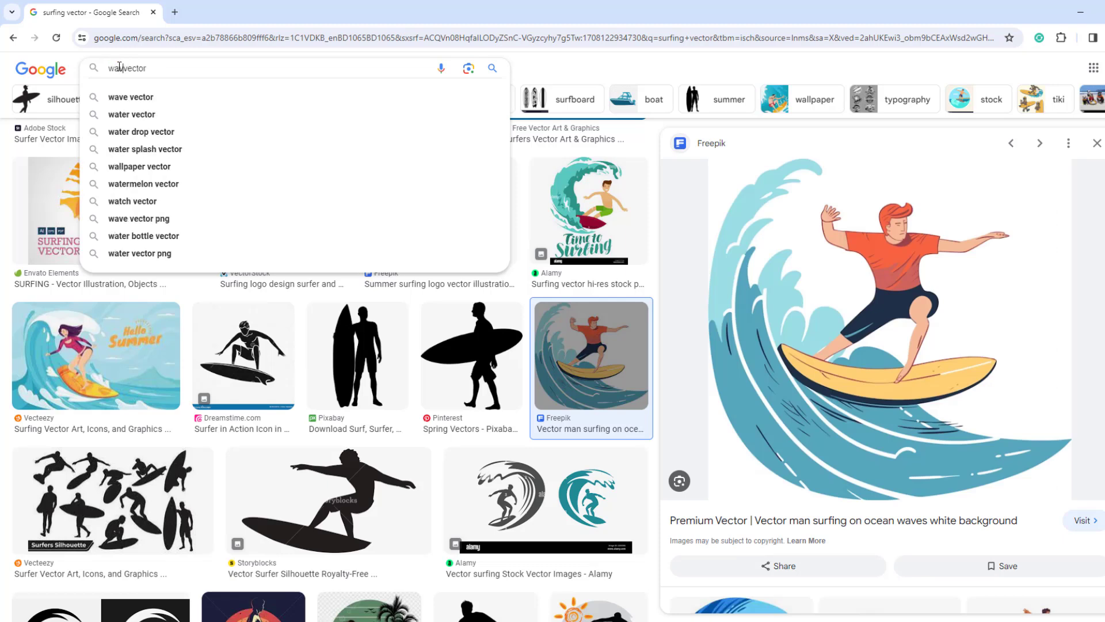
type(" in ocean")
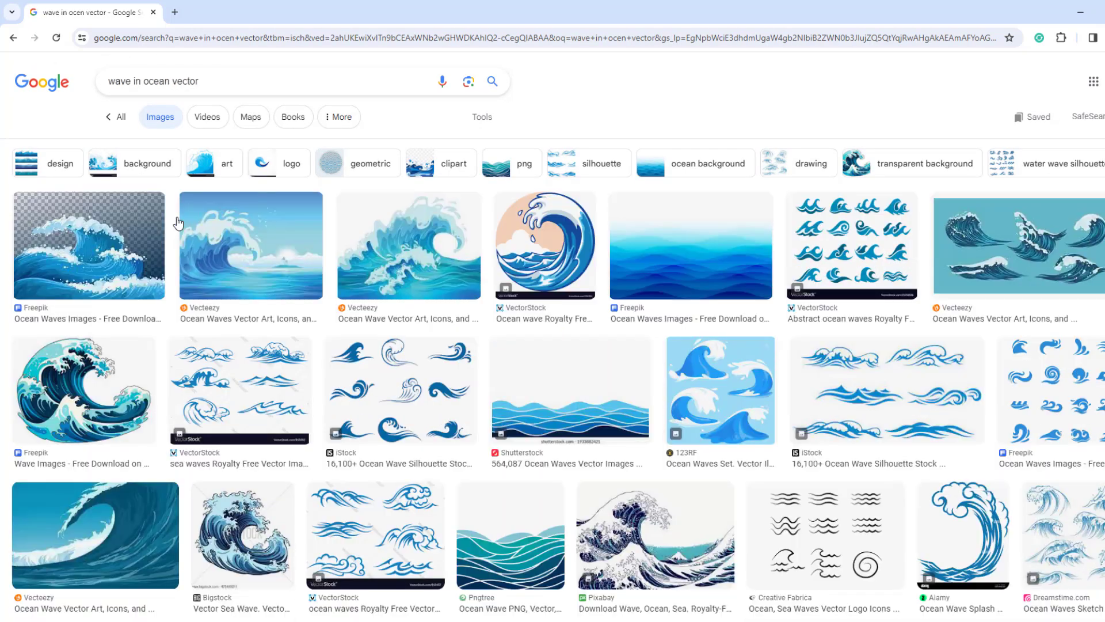
Find the Alamy "Waves seamless pattern" image among the ocean wave results and copy it
scroll(530, 433, "down", 2)
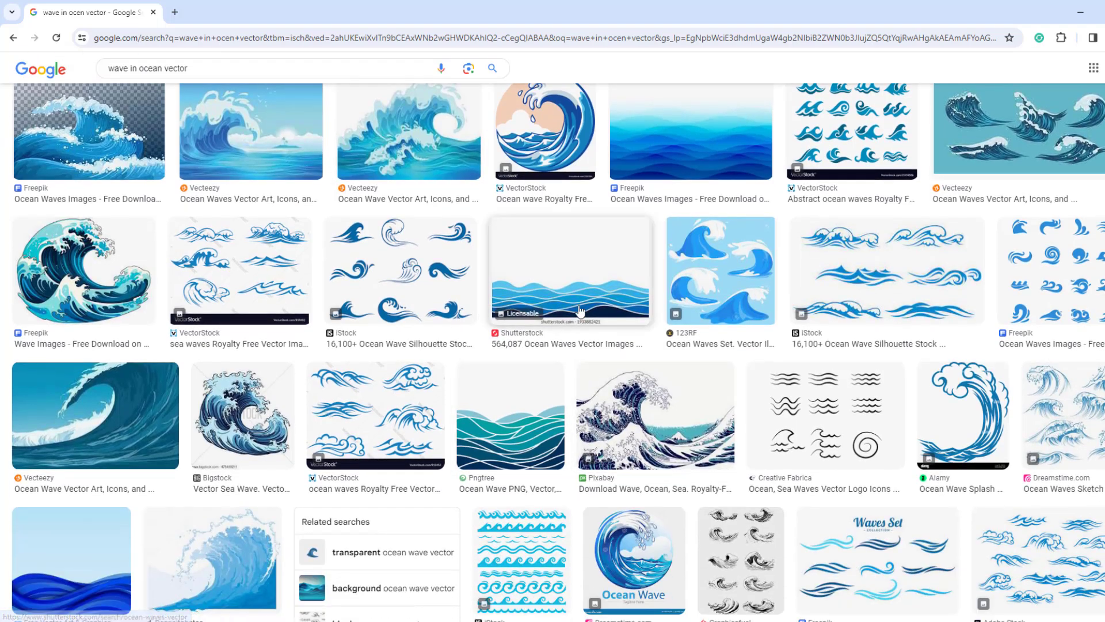
left_click(587, 297)
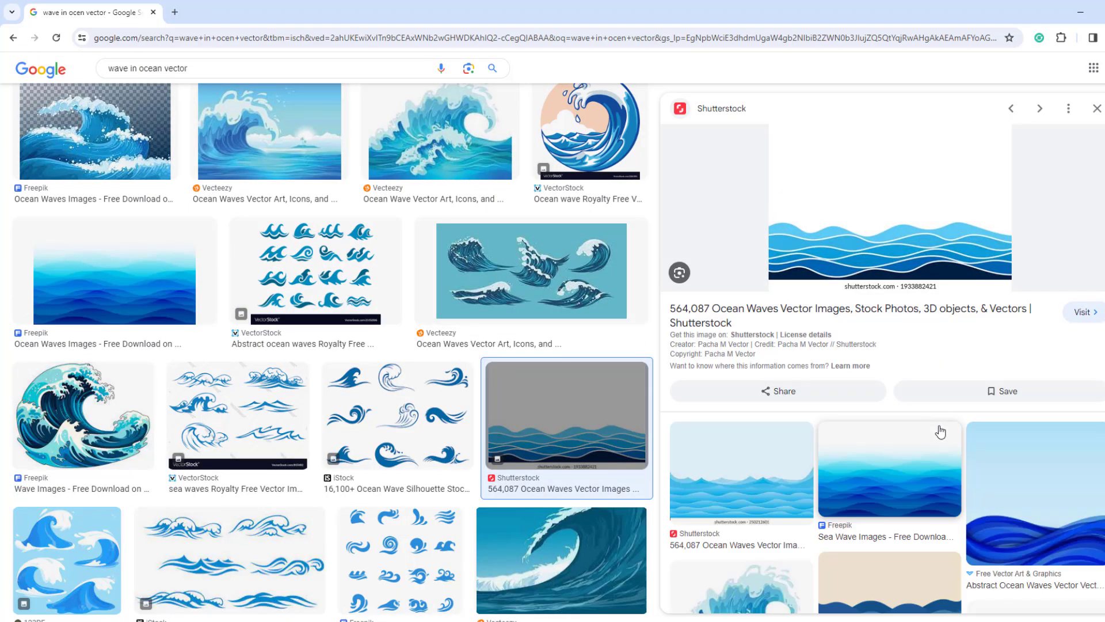
scroll(806, 440, "down", 5)
scroll(677, 441, "down", 6)
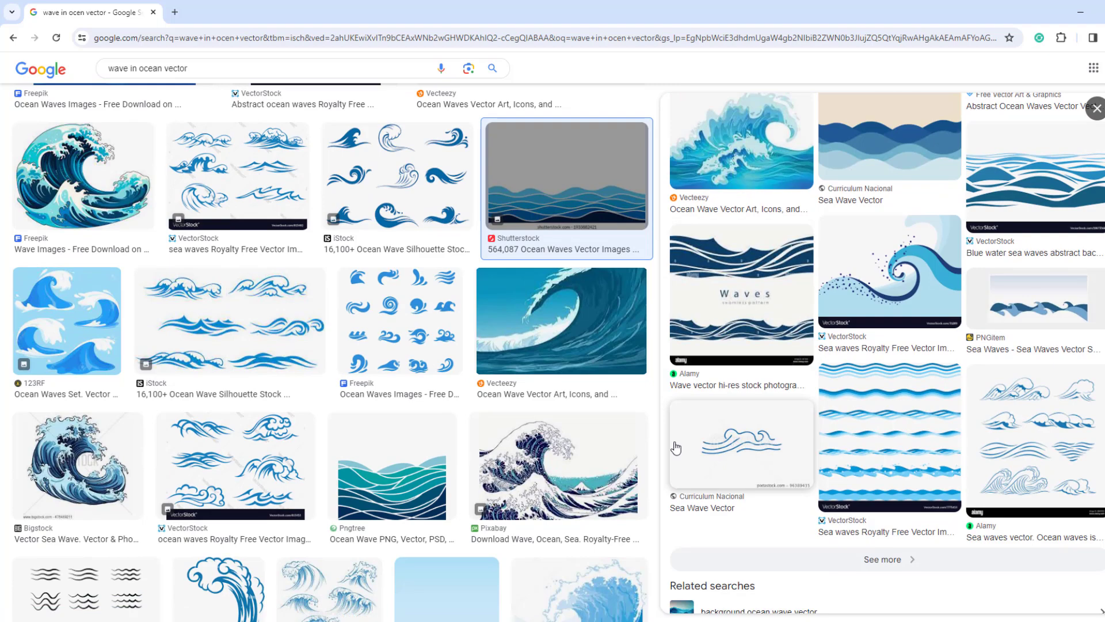
left_click(732, 288)
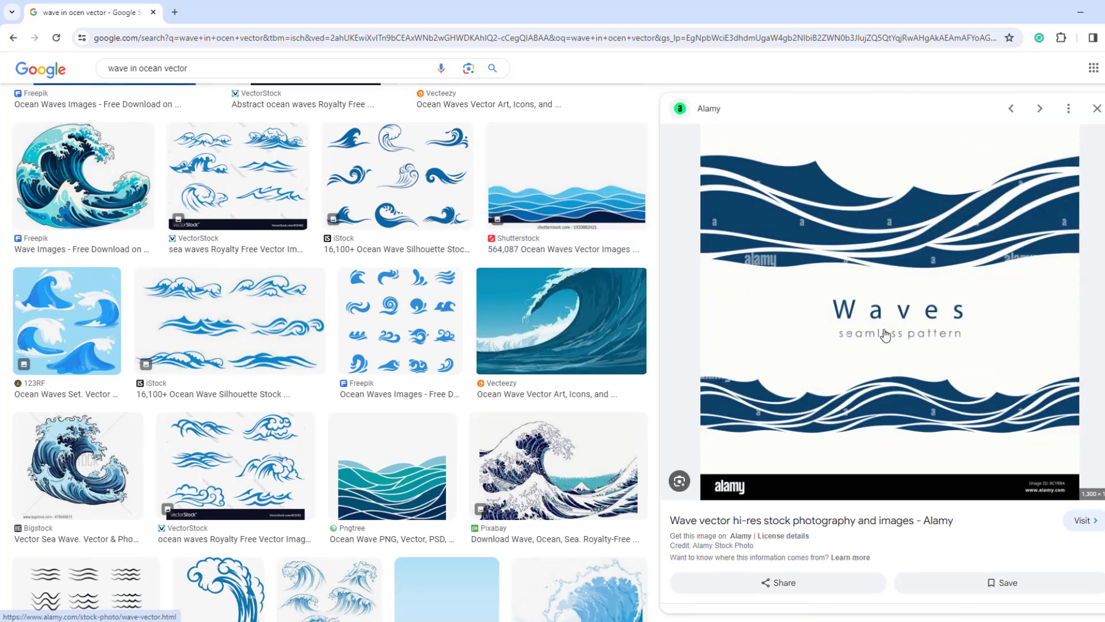
scroll(884, 333, "down", 2)
scroll(887, 334, "up", 2)
scroll(907, 339, "down", 2)
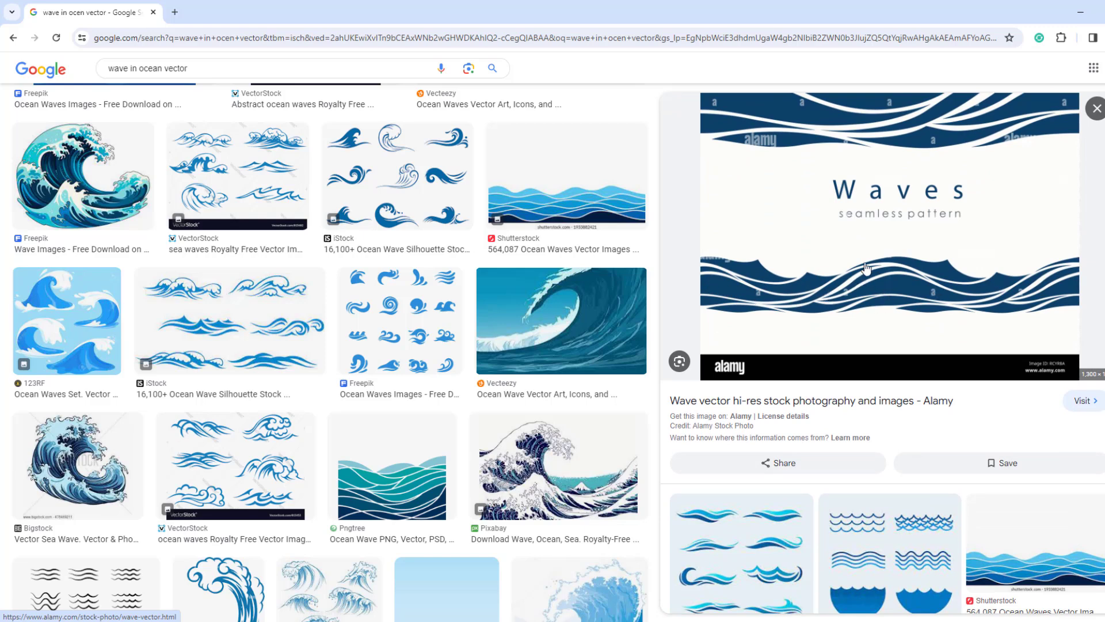
right_click(842, 229)
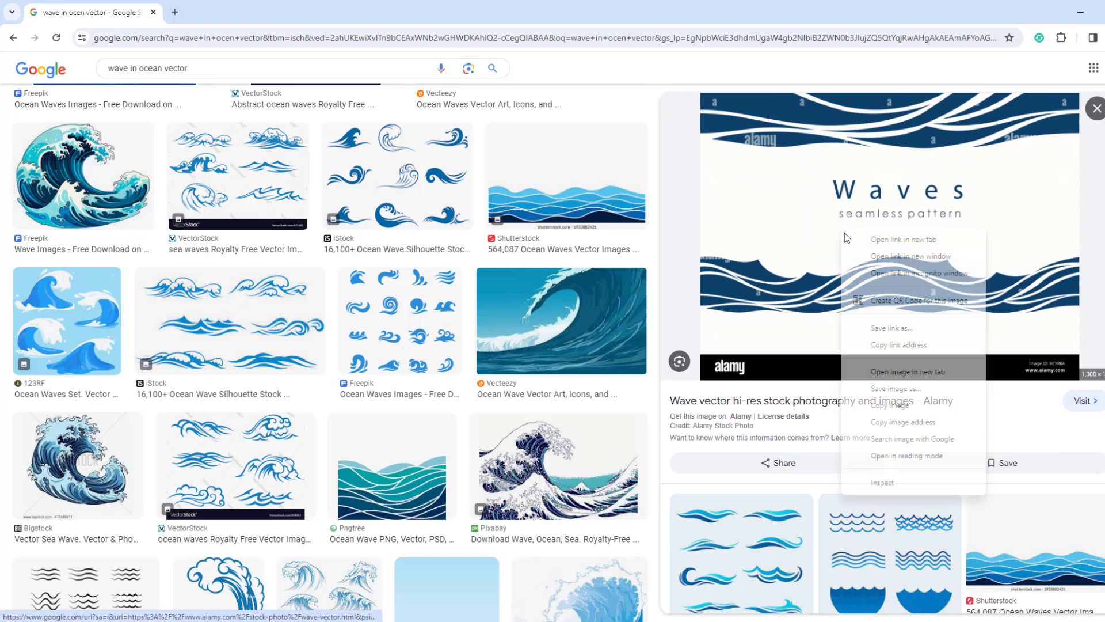
left_click(884, 406)
Switch back to Illustrator, paste the copied wave image, and place it on the empty canvas outside the artboard
key("alt+Tab")
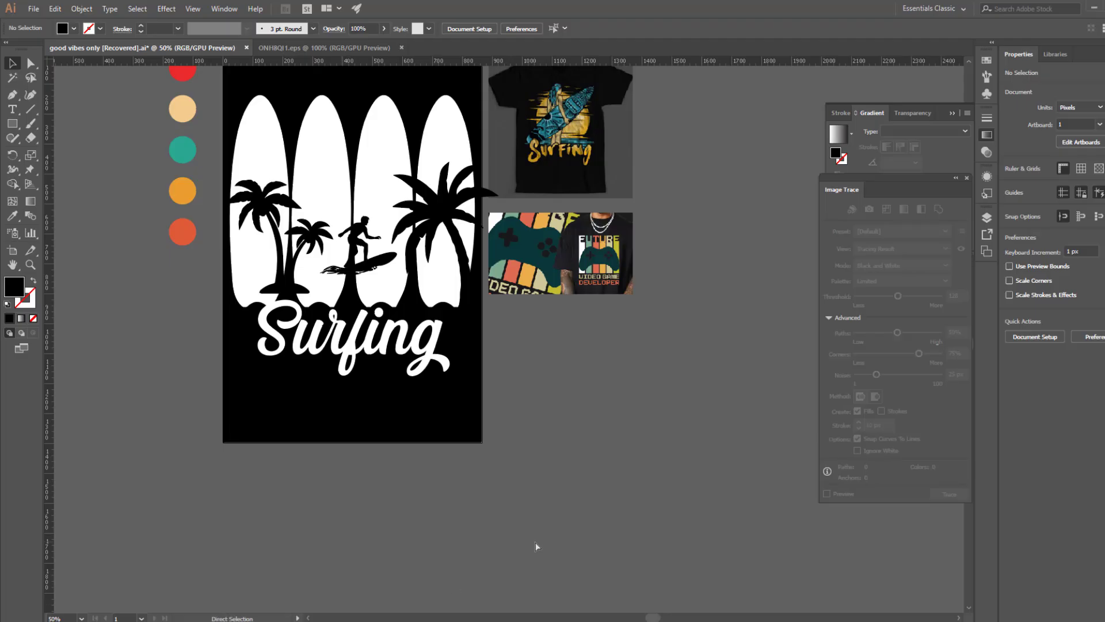
key("ctrl+v")
left_click_drag(579, 555, 428, 415)
left_click_drag(311, 169, 558, 383)
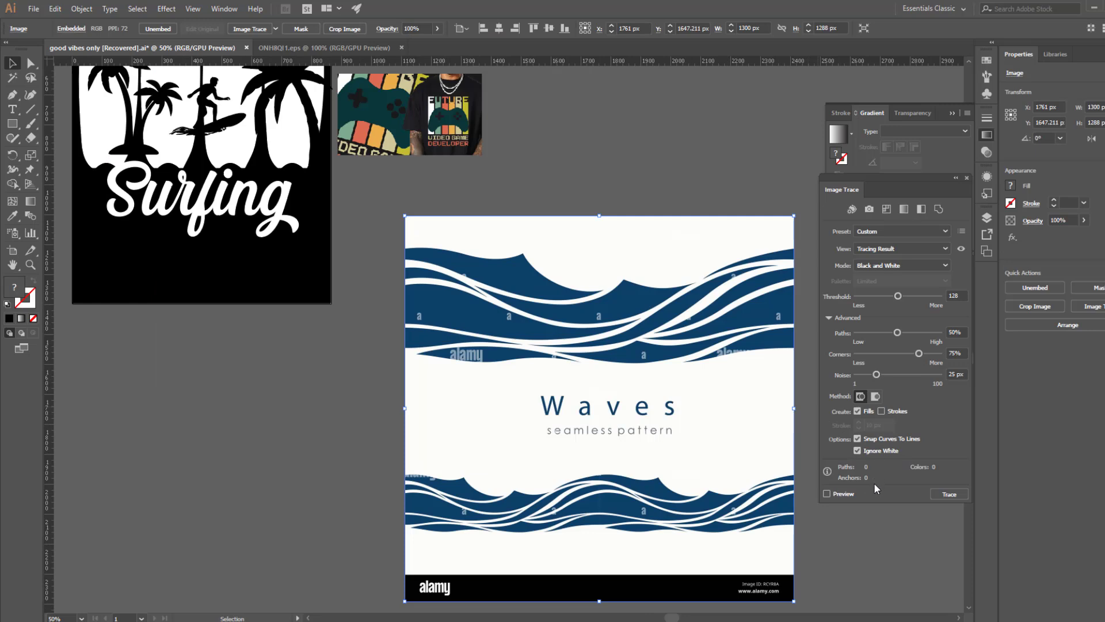
Trace the wave image in black and white with a threshold of 189 and expand it into ungrouped paths
left_click(843, 494)
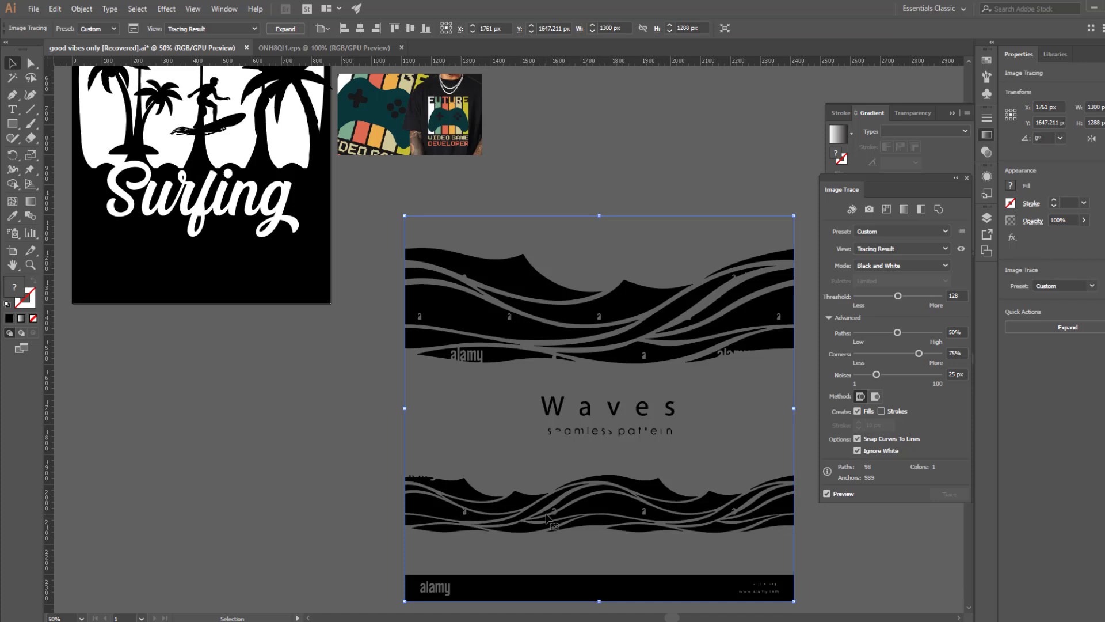
left_click(907, 296)
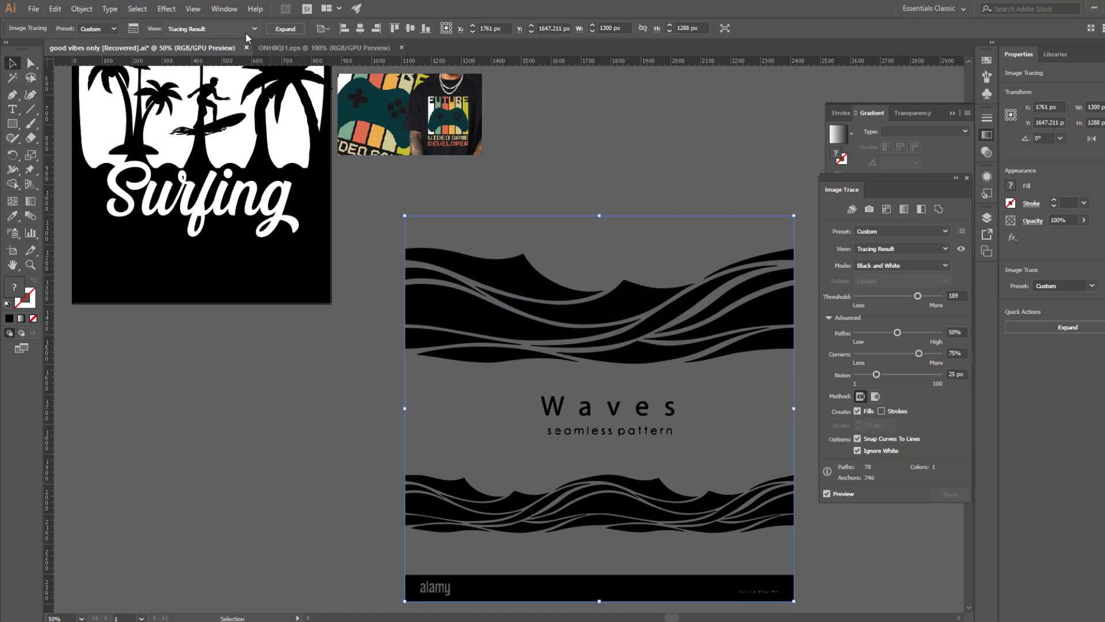
left_click(286, 28)
right_click(525, 340)
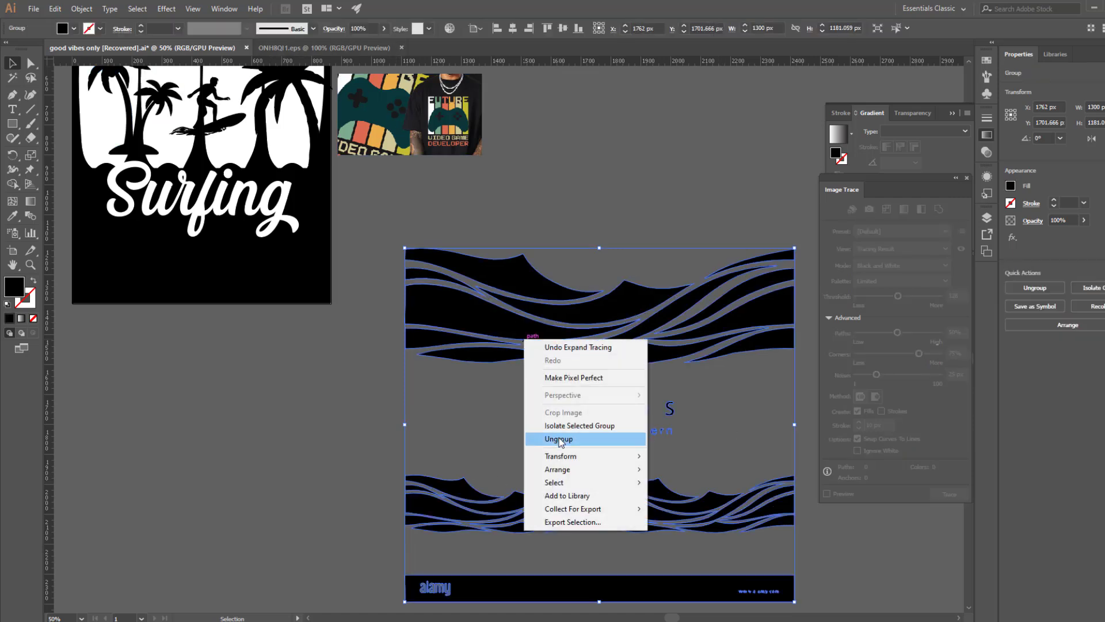
left_click(559, 441)
Delete the upper large wave band, the "Waves seamless pattern" text and the alamy bar, keeping only the smaller wave band
left_click(478, 412)
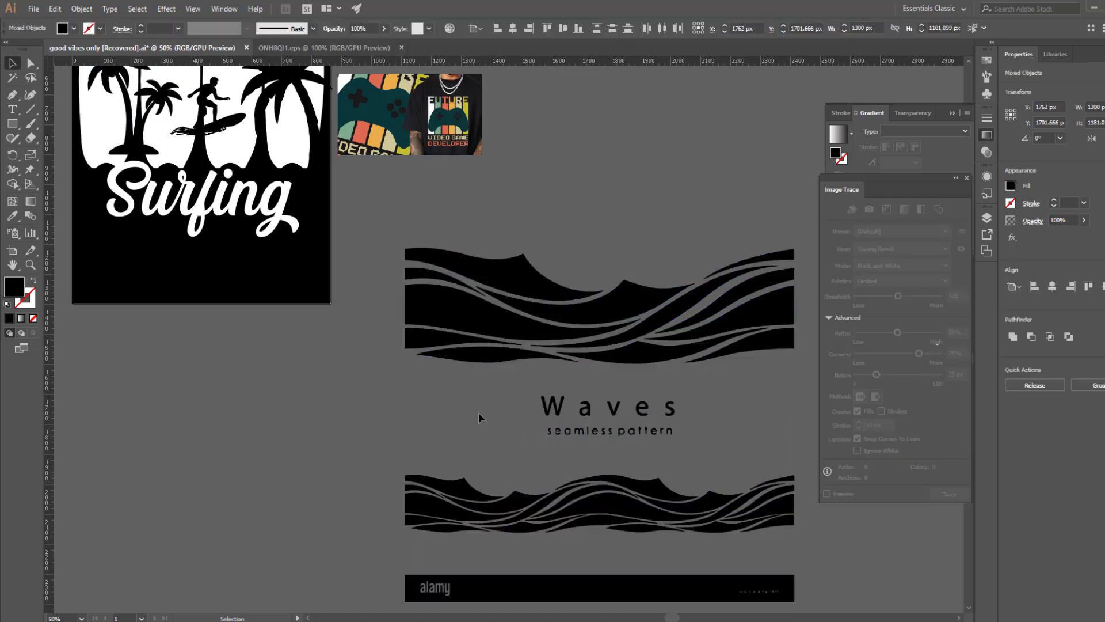
left_click(802, 440)
key("Delete")
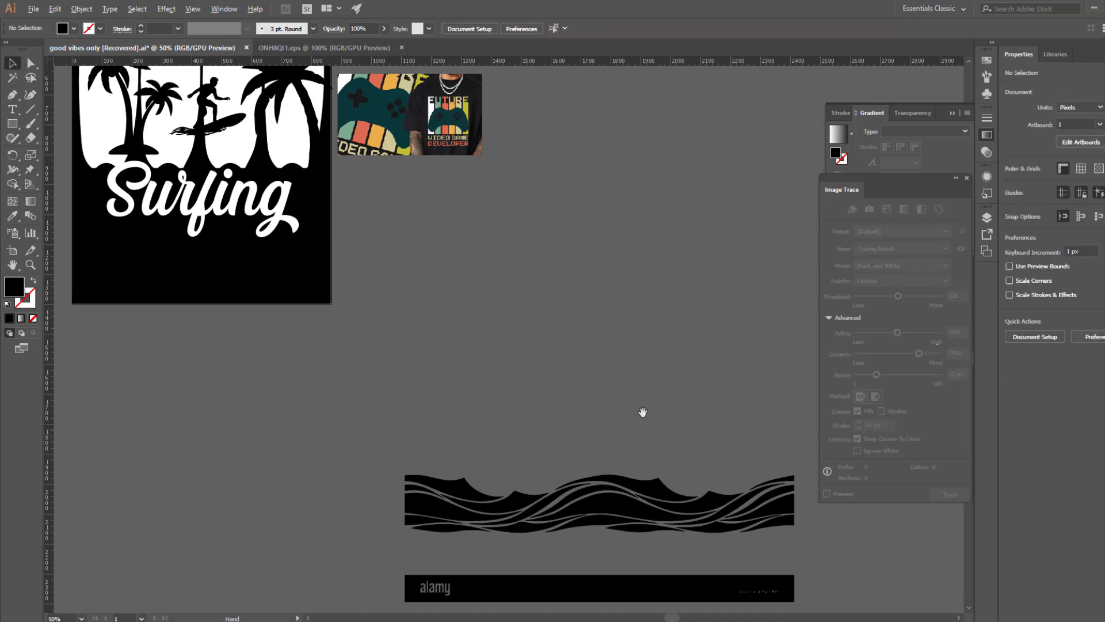
left_click_drag(650, 424, 616, 319)
left_click_drag(796, 551, 795, 552)
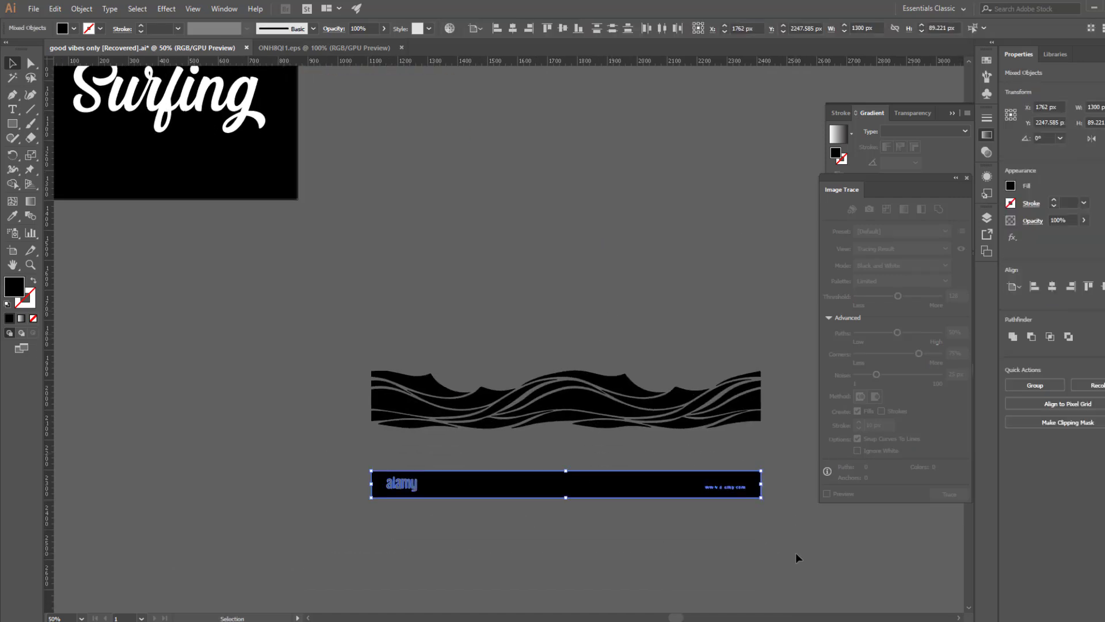
key("Delete")
Unite all the pieces of the remaining wave band into one shape
scroll(516, 513, "right", 3)
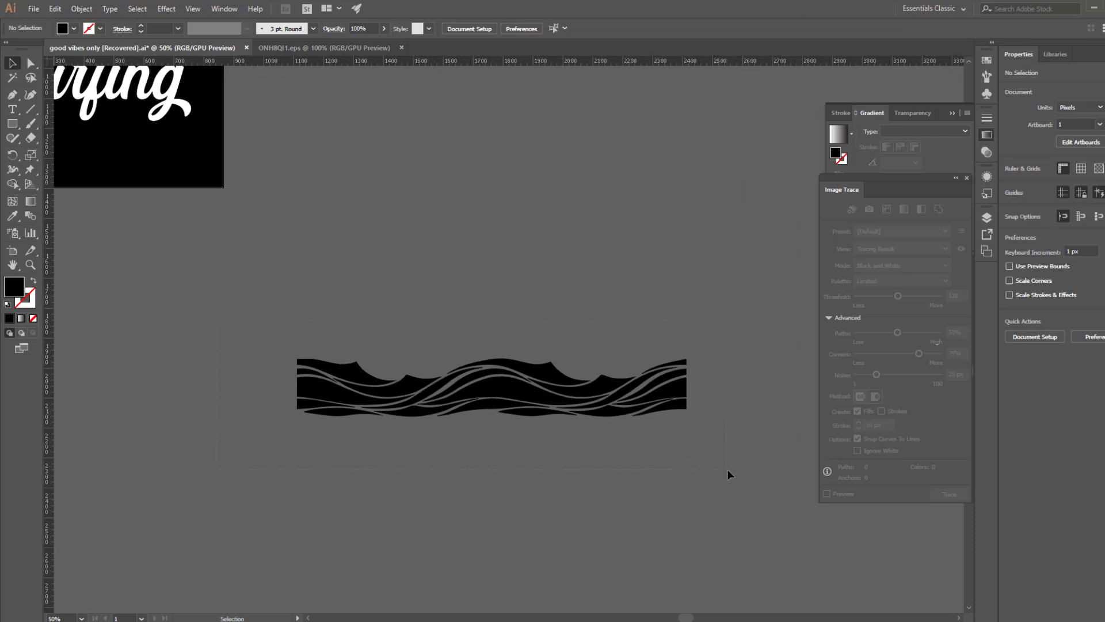
left_click_drag(727, 469, 725, 478)
left_click(1012, 340)
left_click(663, 500)
Scale the wave band to about 846 × 126 px and centre it across the lower ends of the surfboards
left_click_drag(491, 387, 256, 152)
left_click_drag(64, 152, 153, 153)
left_click(513, 29)
left_click_drag(397, 156, 416, 161)
left_click(437, 211)
key("z")
left_click(422, 188)
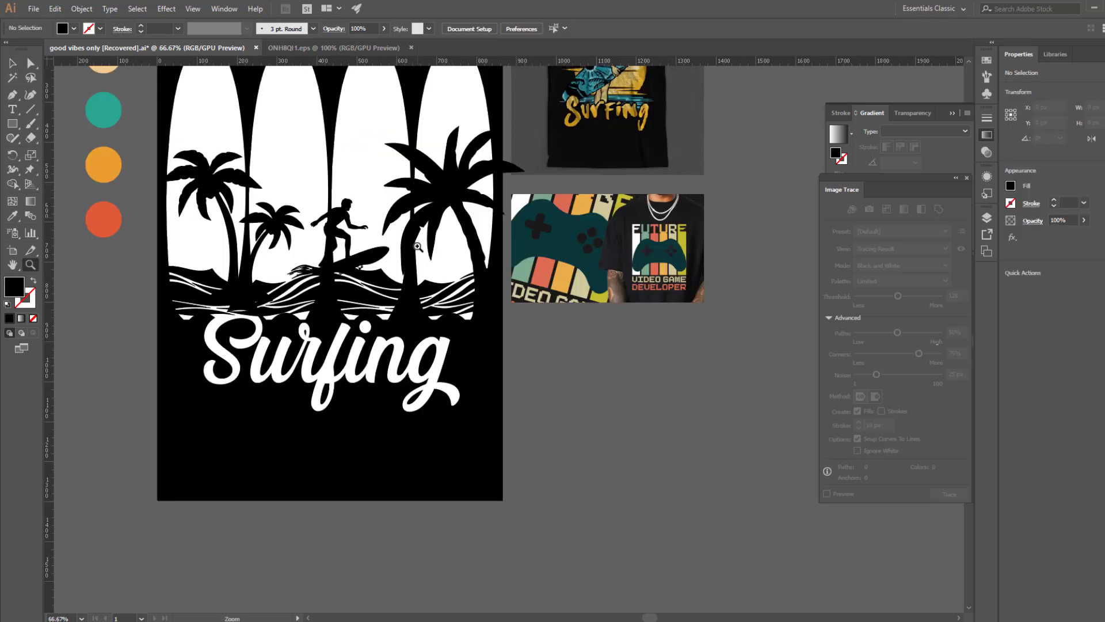
key("v")
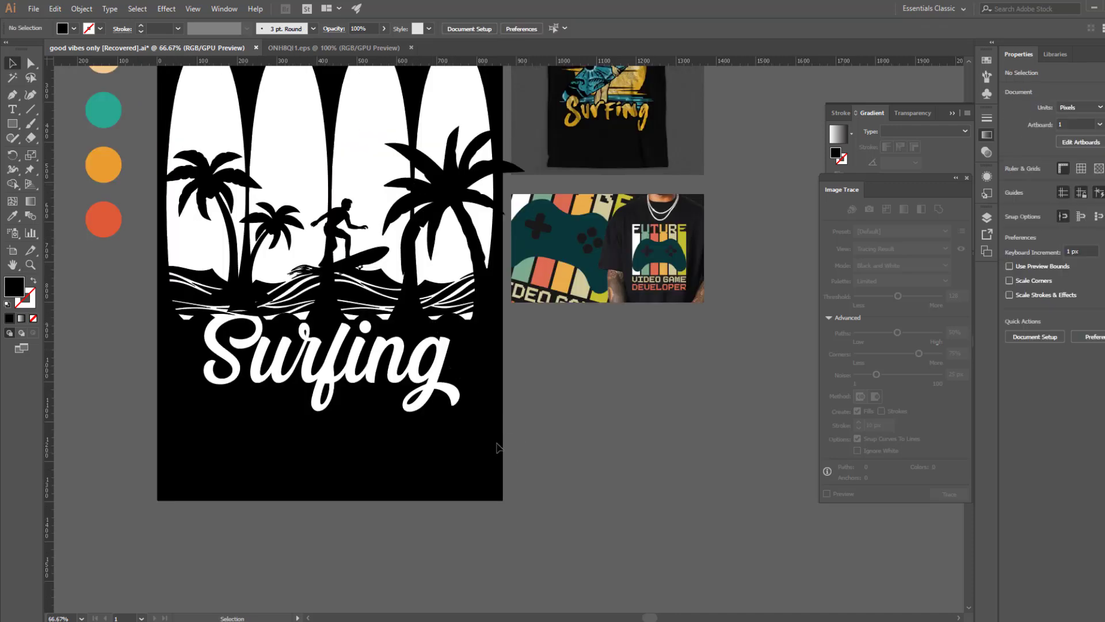
Move the Surfing lettering off the surfboards towards the artboard's lower right corner
left_click(368, 356)
left_click_drag(341, 355, 588, 476)
left_click_drag(449, 360, 659, 492)
left_click(350, 374)
left_click_drag(331, 395, 336, 441)
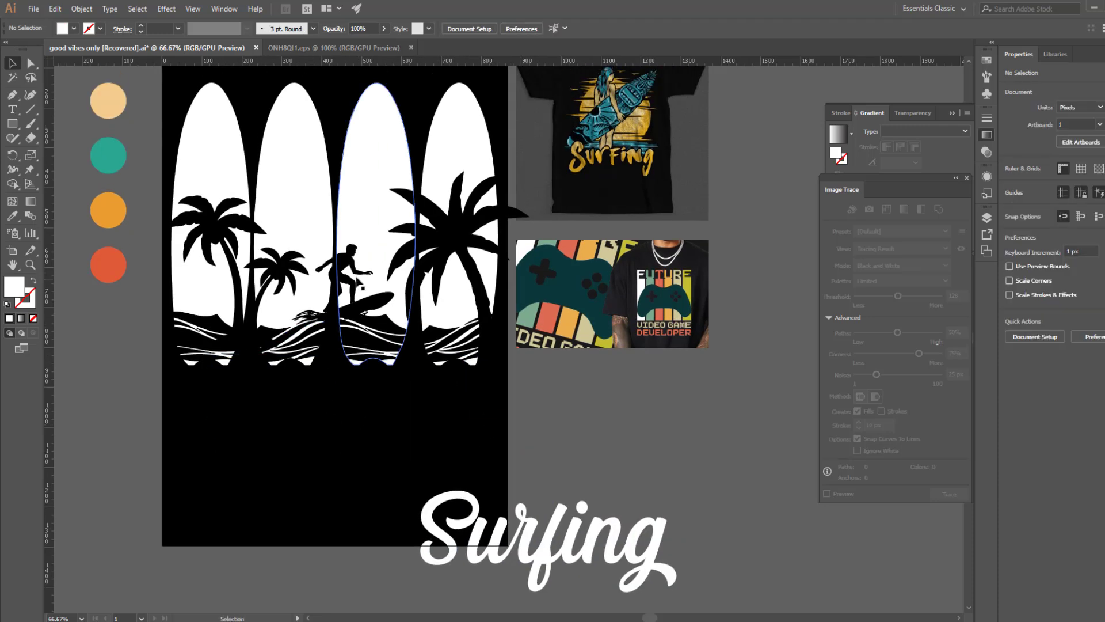
Move the surfer and both palm tree silhouettes out beside the artboard, leaving only the waves on the surfboards
left_click_drag(345, 271, 554, 431)
left_click_drag(450, 227, 735, 414)
left_click_drag(219, 230, 109, 407)
left_click(308, 403)
left_click_drag(308, 403, 309, 370)
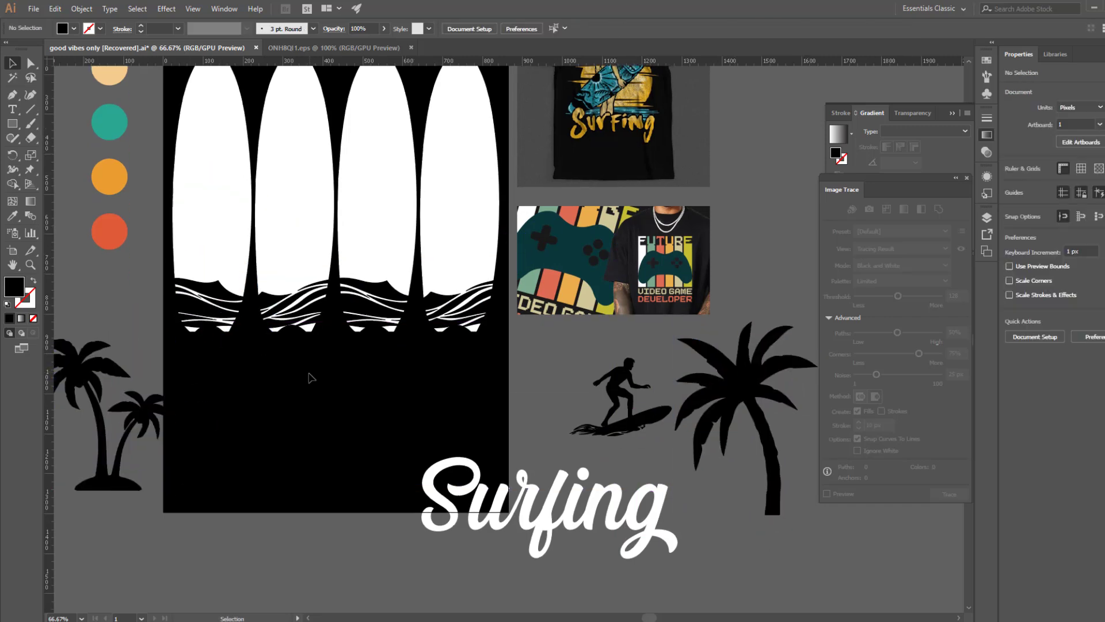
Convert the group of four surfboards into a compound path
left_click(322, 310)
left_click_drag(301, 387, 374, 190)
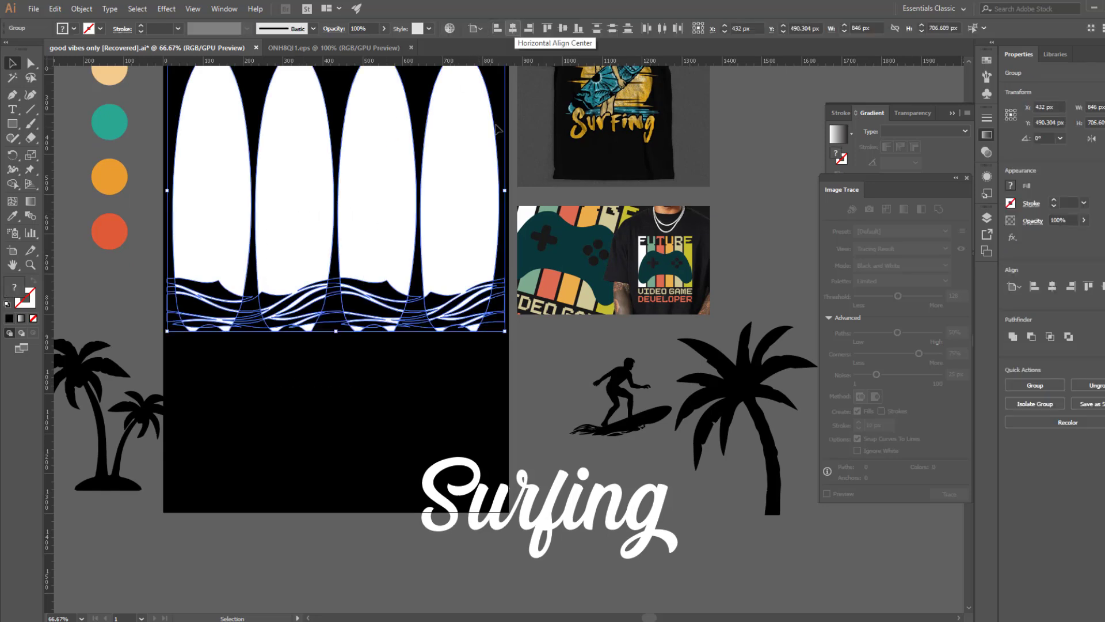
left_click(336, 385)
left_click(317, 210)
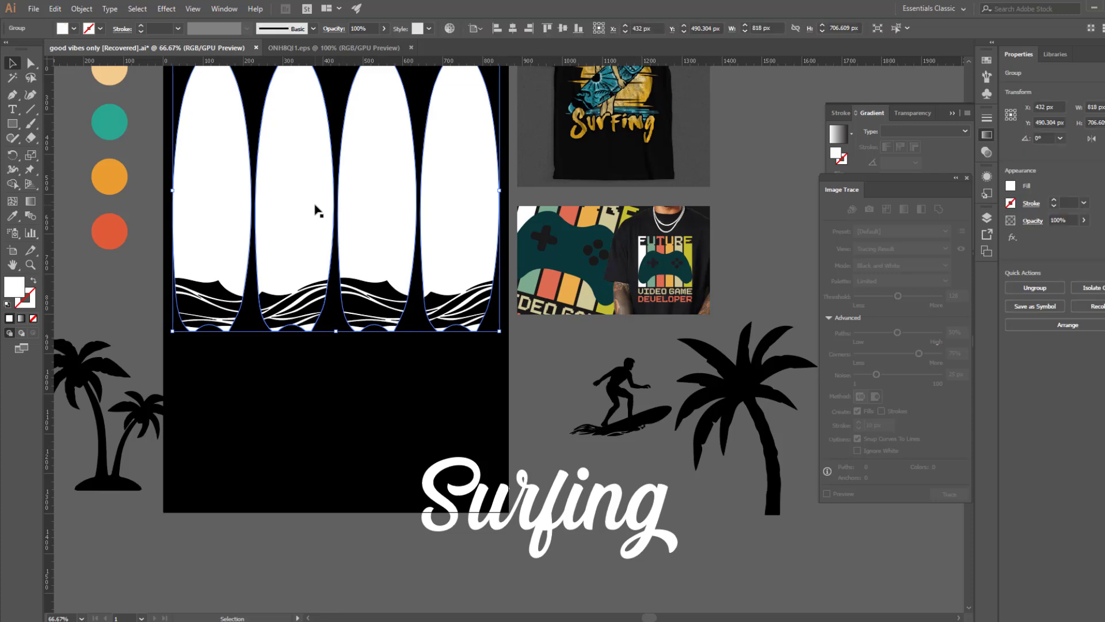
key("ctrl+8")
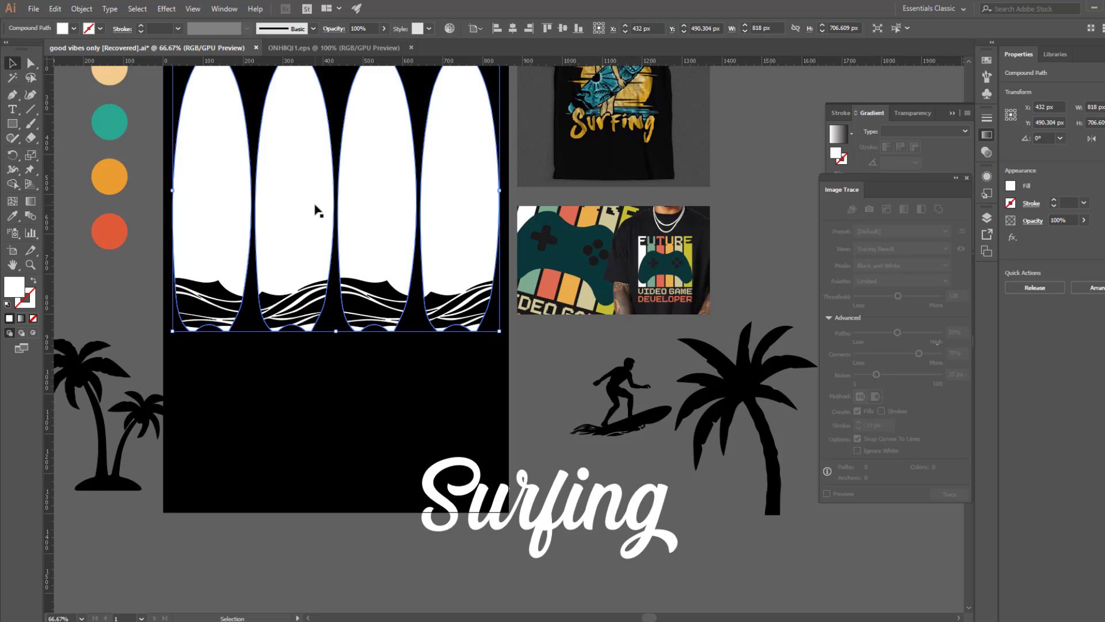
left_click(301, 370)
Try to subtract the wave band from the grouped surfboards with Minus Front, and undo the subtraction
left_click(323, 295)
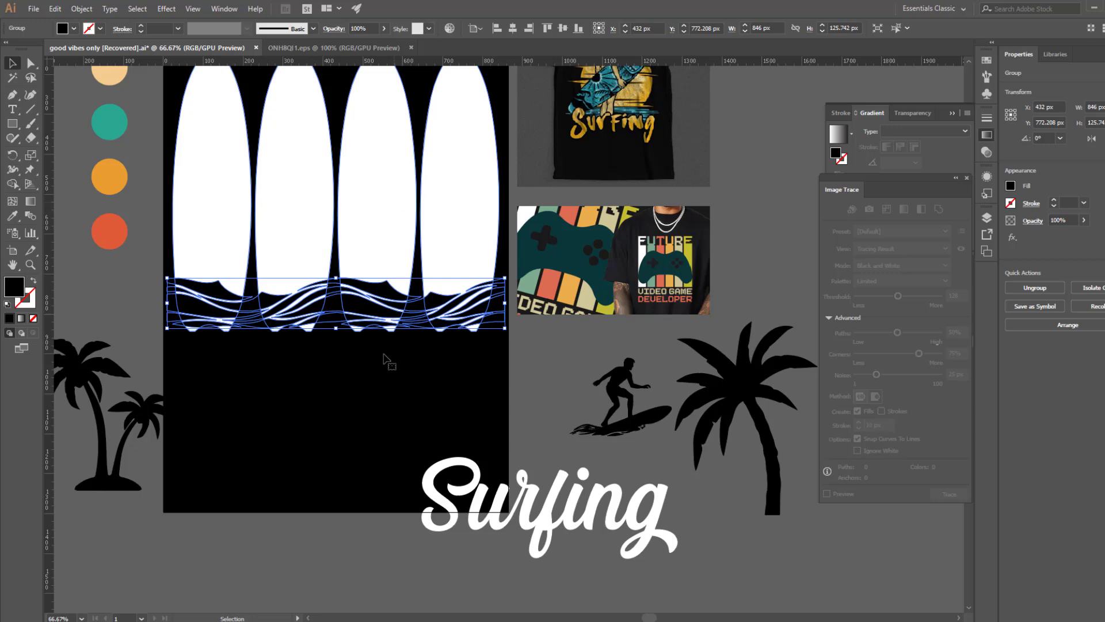
left_click(364, 365)
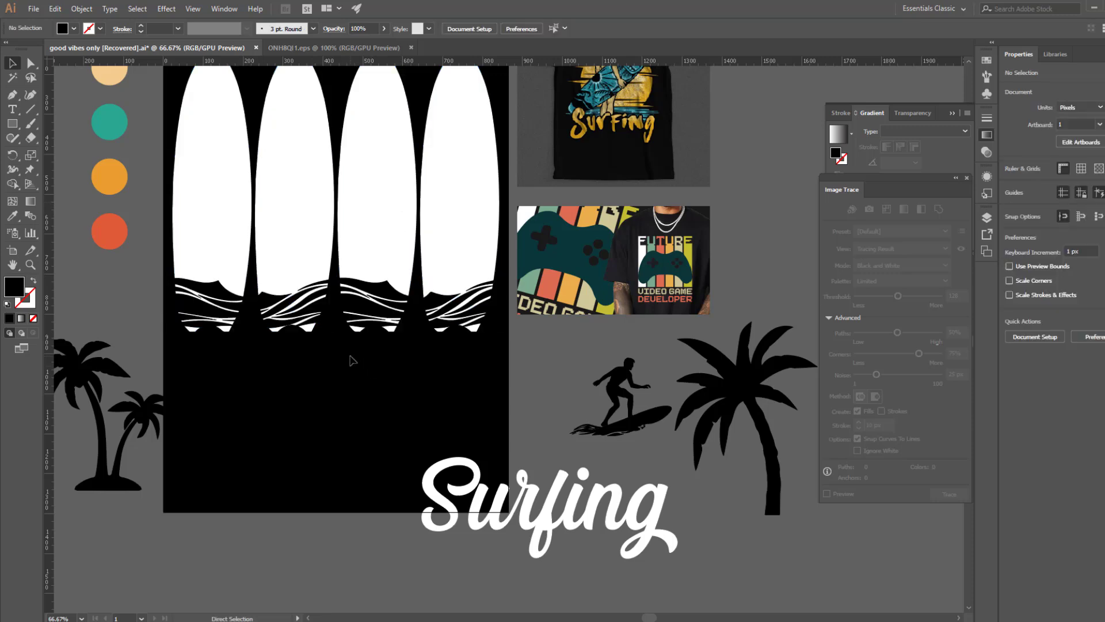
left_click(305, 359)
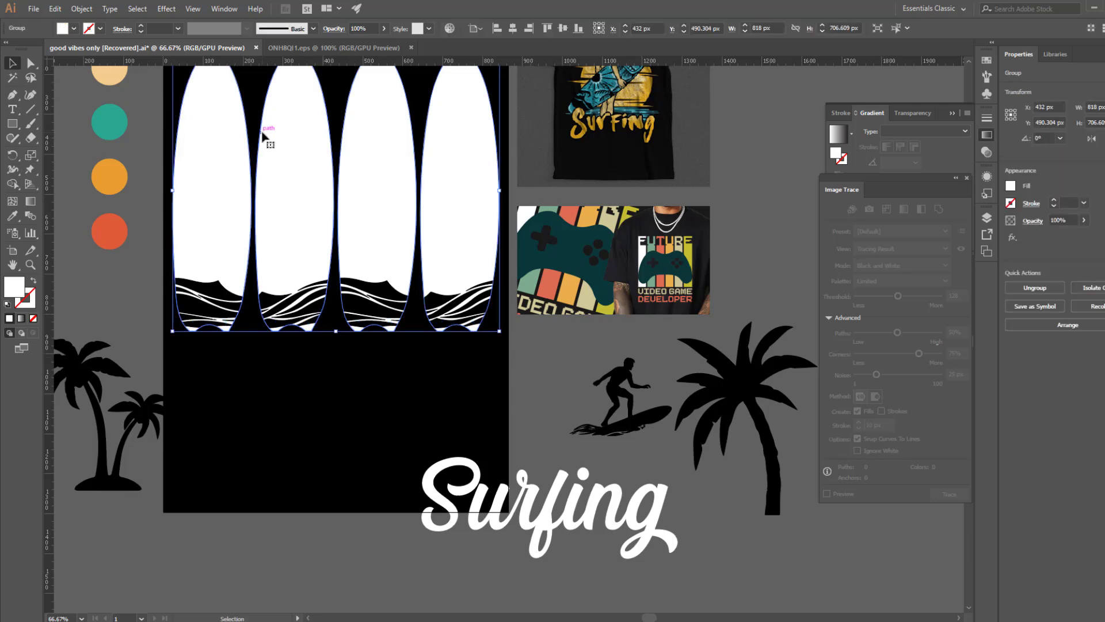
left_click(305, 397)
left_click(321, 186)
left_click_drag(252, 406, 357, 209)
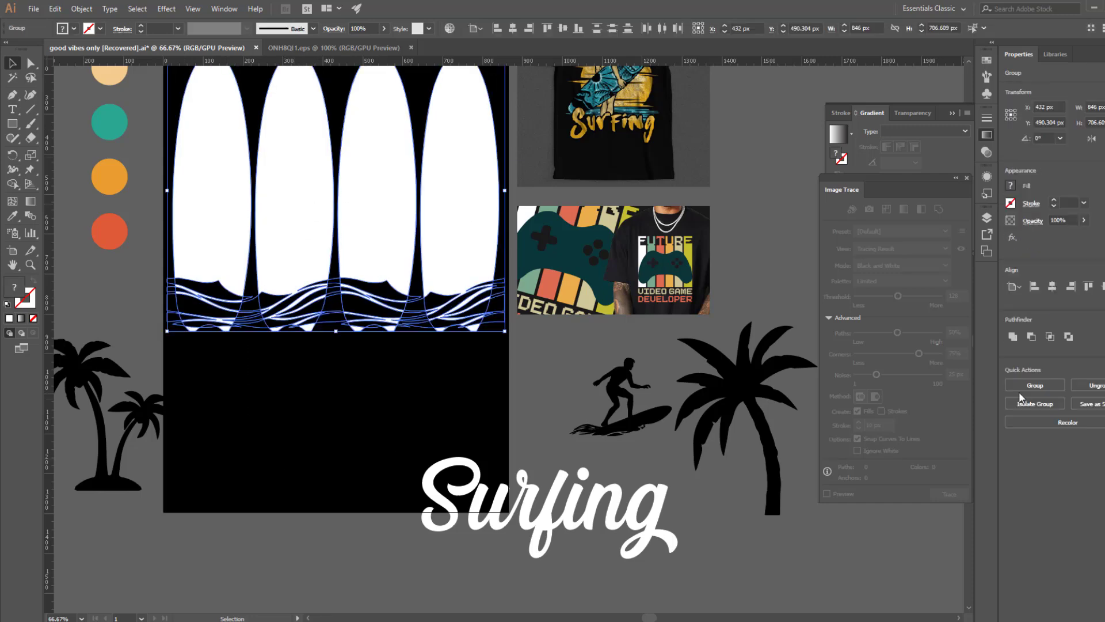
left_click(1029, 337)
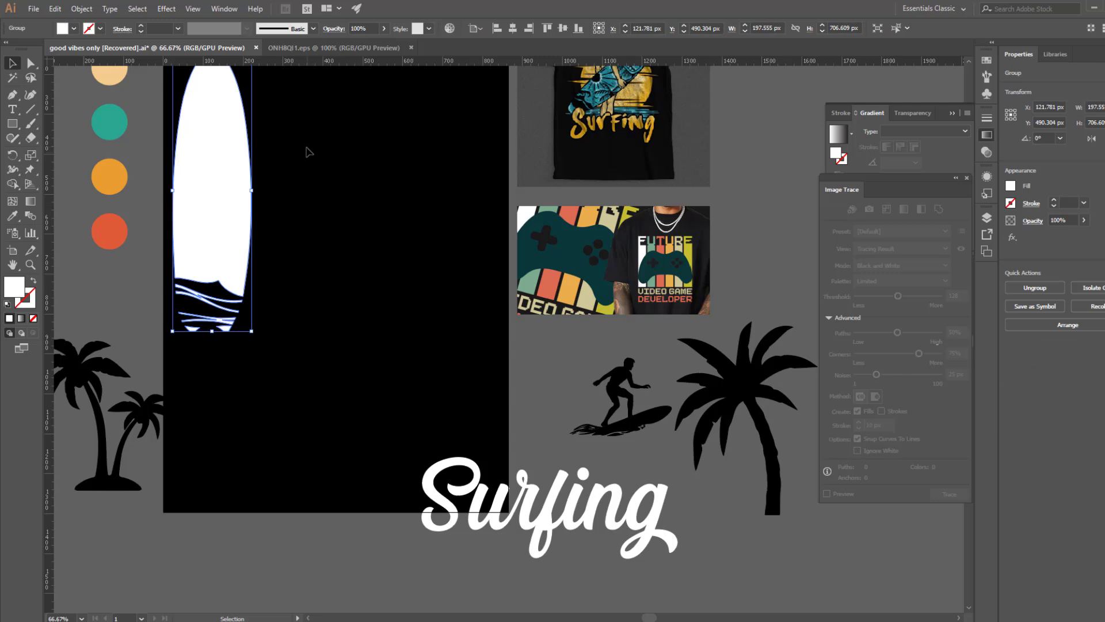
left_click(365, 209)
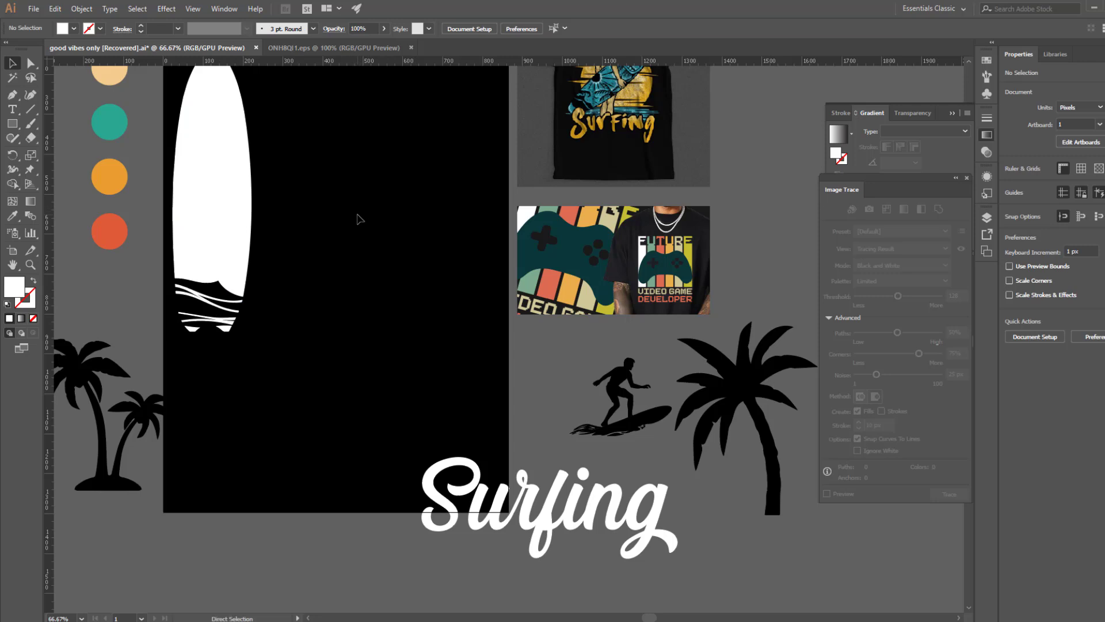
key("ctrl+z")
key("v")
Turn the surfboard group into a compound path and subtract the wave band from it with Minus Front
left_click(234, 192)
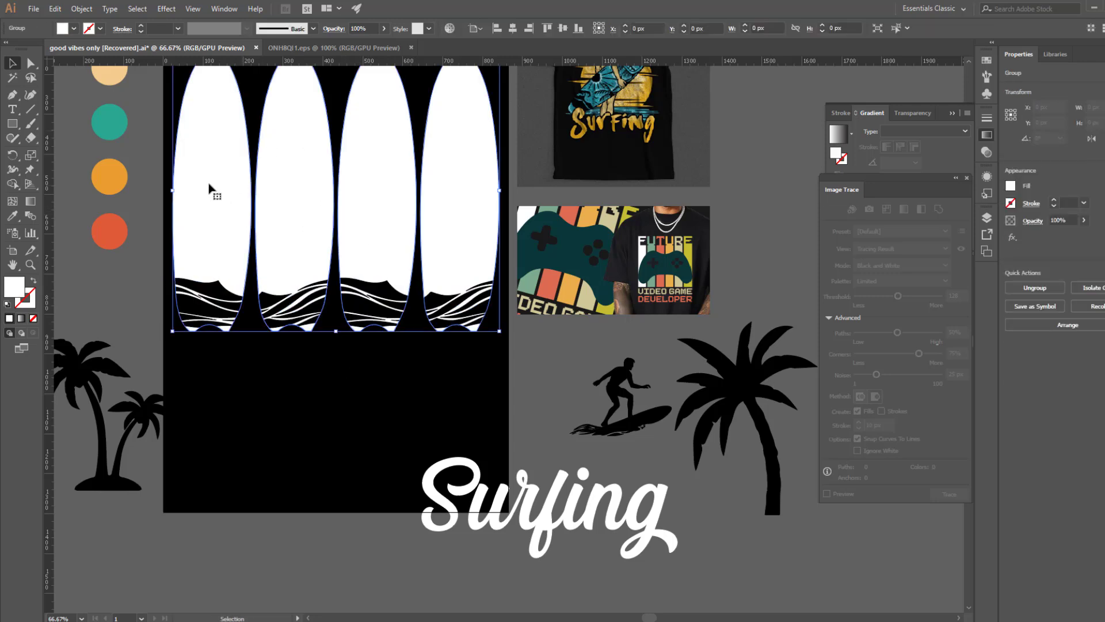
key("a")
left_click(293, 376)
left_click(339, 307)
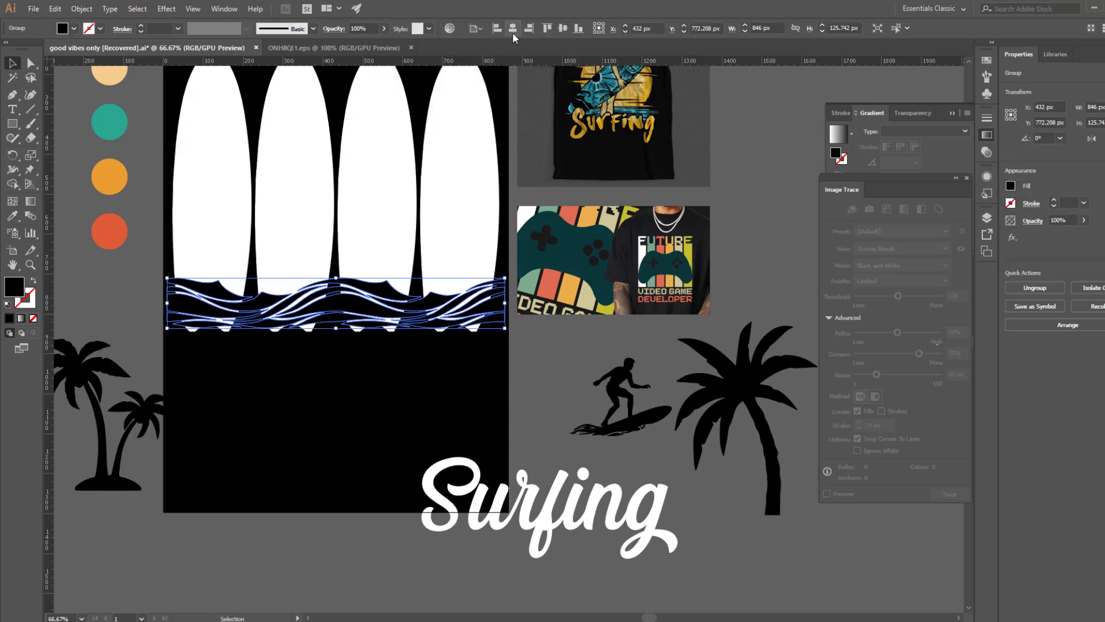
left_click_drag(225, 387, 316, 158)
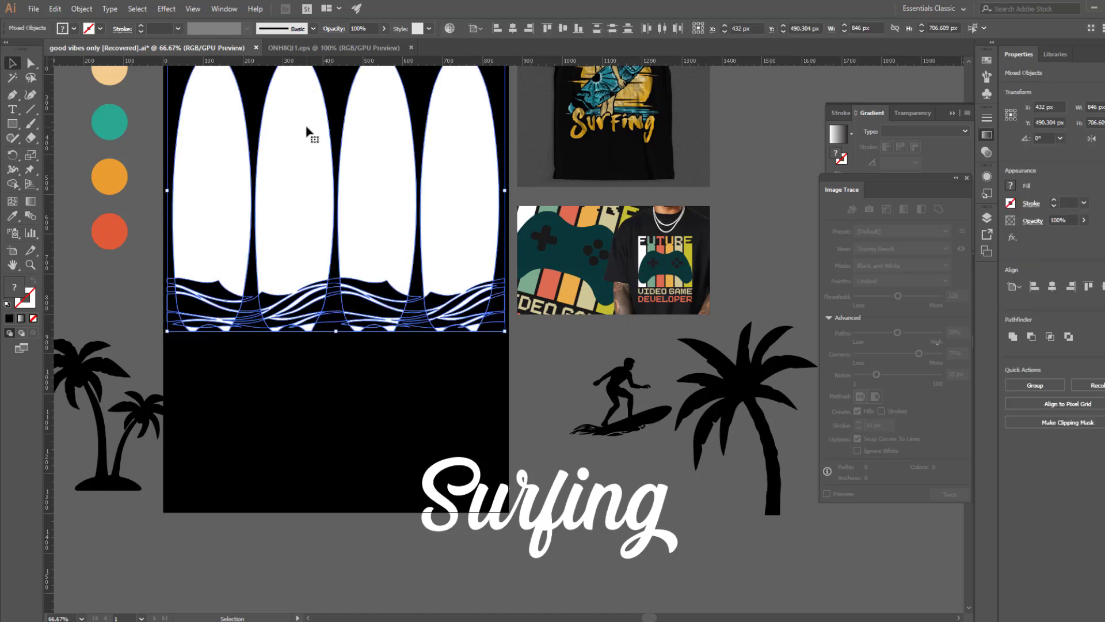
left_click(1032, 337)
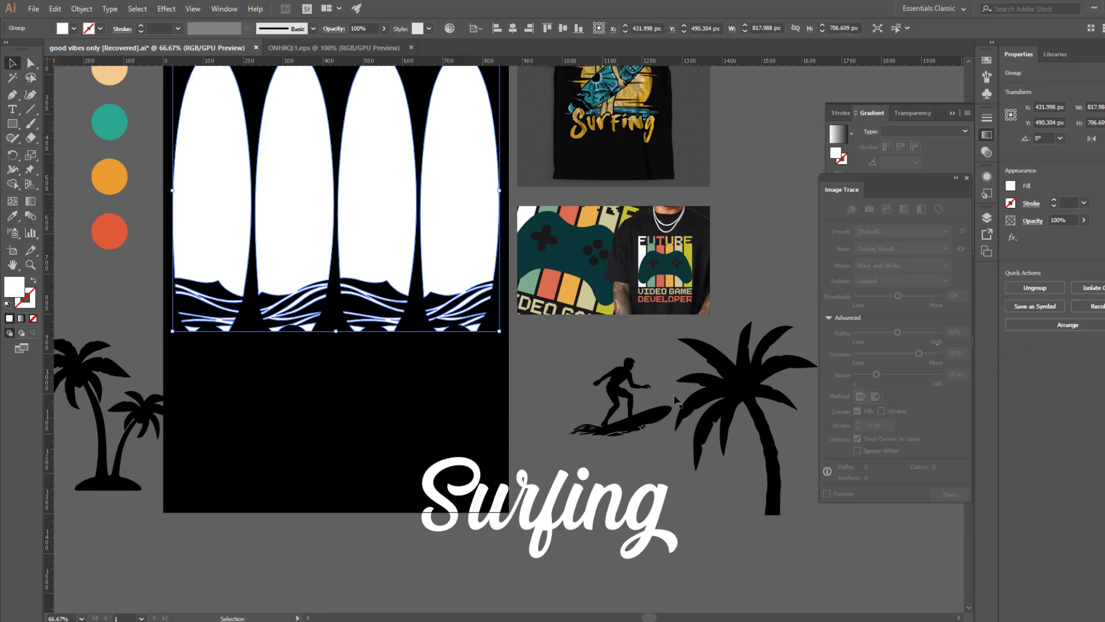
Move the cut surfboards off the artboard onto the grey canvas to check the wave cutouts
left_click(461, 380)
left_click_drag(353, 410, 529, 375)
left_click_drag(475, 176, 116, 199)
left_click(180, 439)
left_click_drag(181, 440, 305, 469)
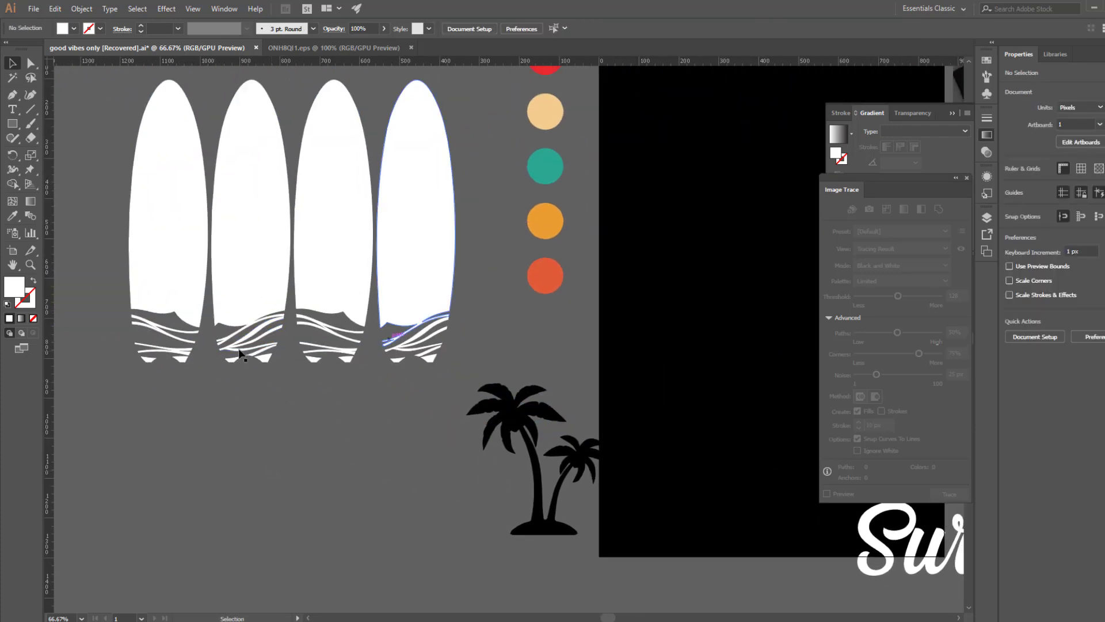
Center the cut surfboards horizontally and vertically on the artboard
left_click(354, 190)
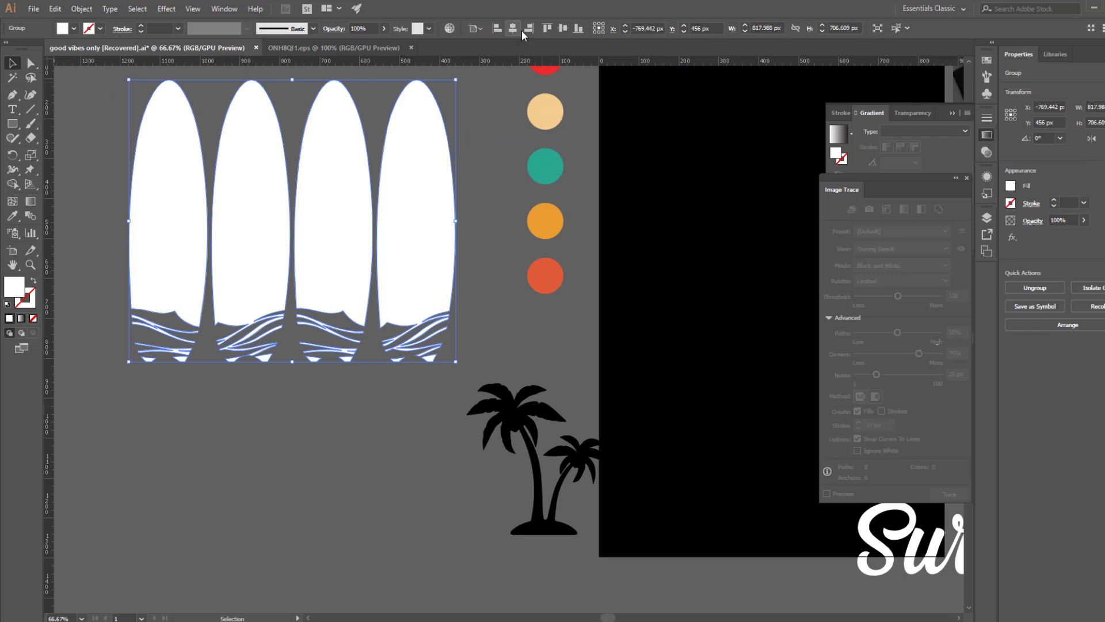
left_click(514, 29)
left_click(563, 28)
left_click(391, 233)
left_click_drag(747, 474, 313, 330)
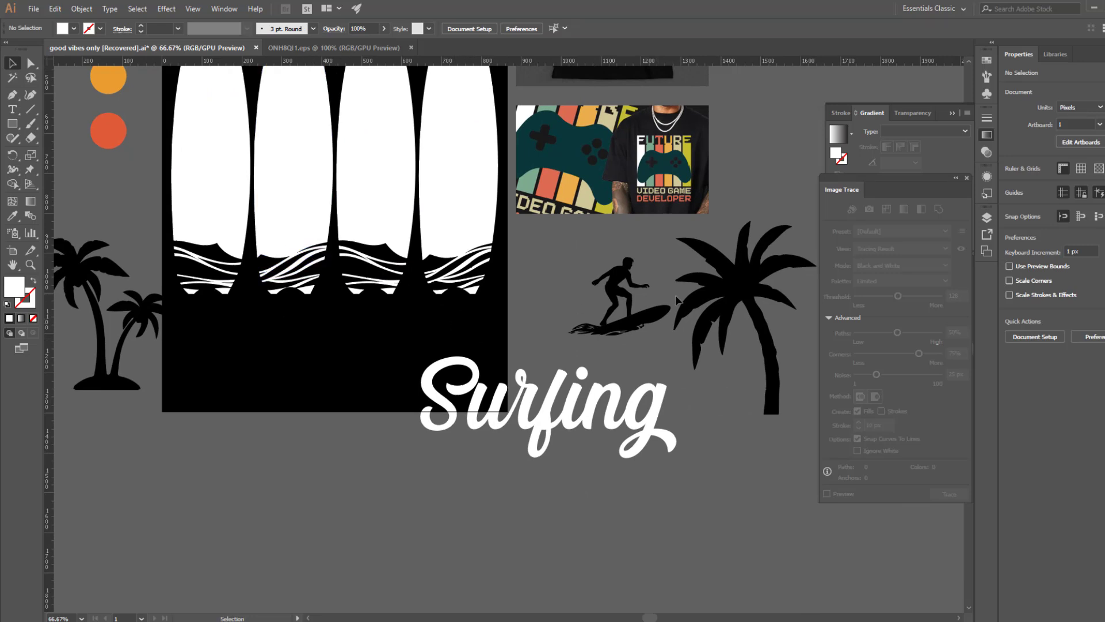
Move the surfer silhouette onto the second surfboard above the waves and bring it to the front
left_click_drag(613, 279, 311, 198)
right_click(328, 240)
mouse_move(437, 373)
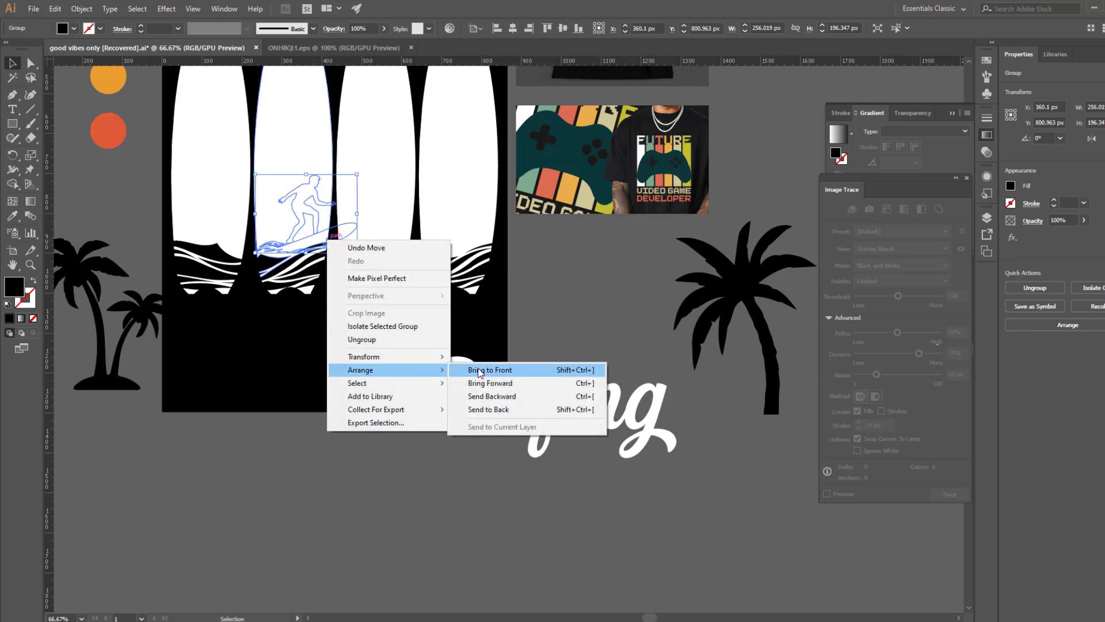
left_click(489, 370)
left_click(316, 363)
left_click_drag(315, 363, 315, 331)
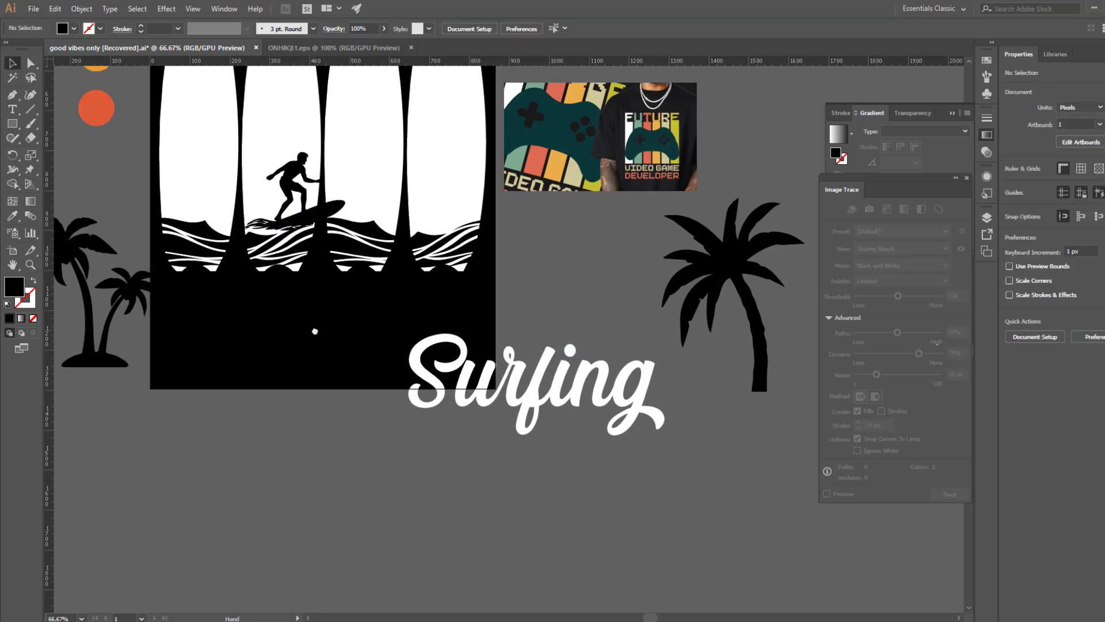
Enlarge the surfer to about 317 × 243 px and nudge it up and left so it rides the wave crests
left_click(312, 197)
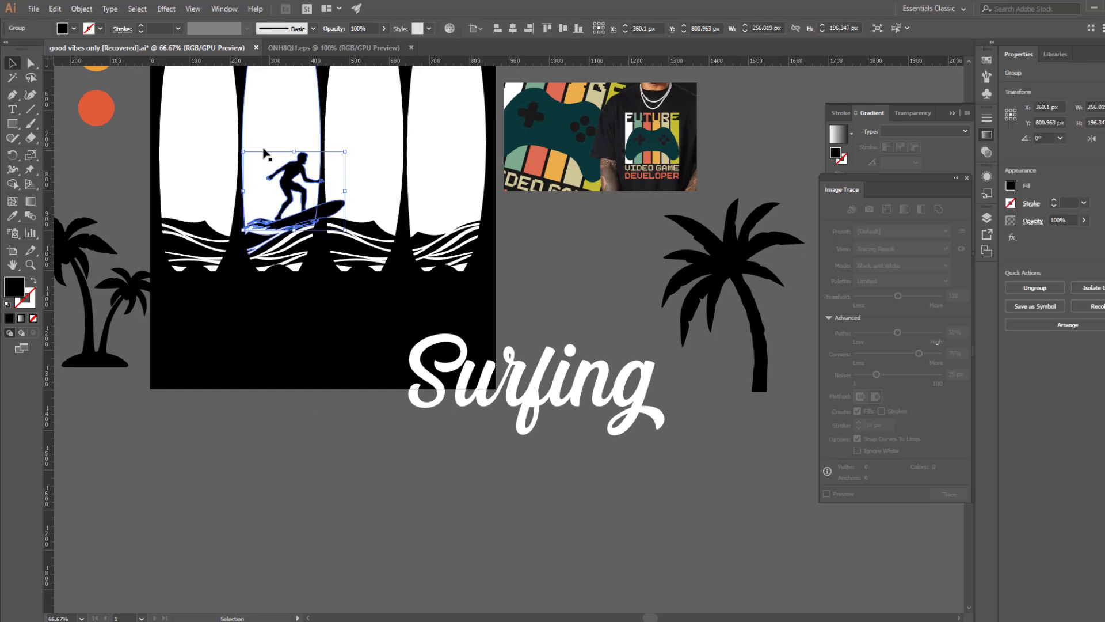
left_click_drag(295, 148, 294, 144)
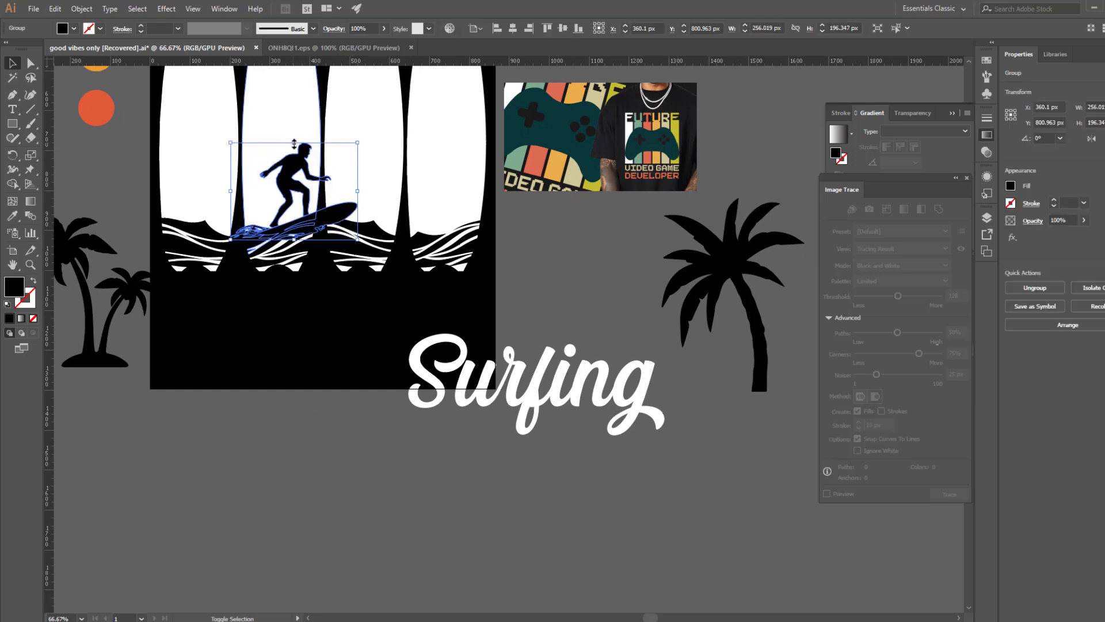
key("Up")
key("Up")
key("Up")
key("Up")
key("Up")
key("Up")
key("Up")
key("Up")
key("Up")
key("Up")
key("Up")
key("Up")
key("Up")
key("Up")
key("Up")
key("Up")
key("Up")
key("Up")
key("Up")
key("Up")
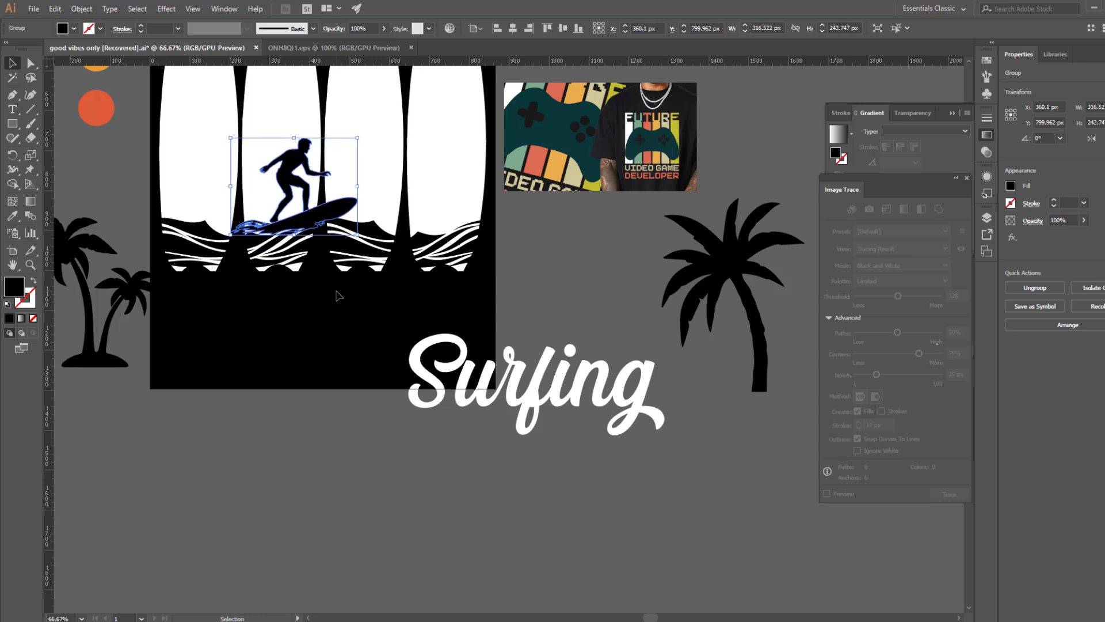
key("Up")
key("Up")
key("Up")
key("Up")
key("Up")
key("Up")
key("Left")
key("Left")
key("Left")
key("Left")
key("Left")
key("Left")
key("Left")
key("Left")
key("Left")
key("Left")
key("Left")
key("Left")
key("Left")
key("Left")
key("Left")
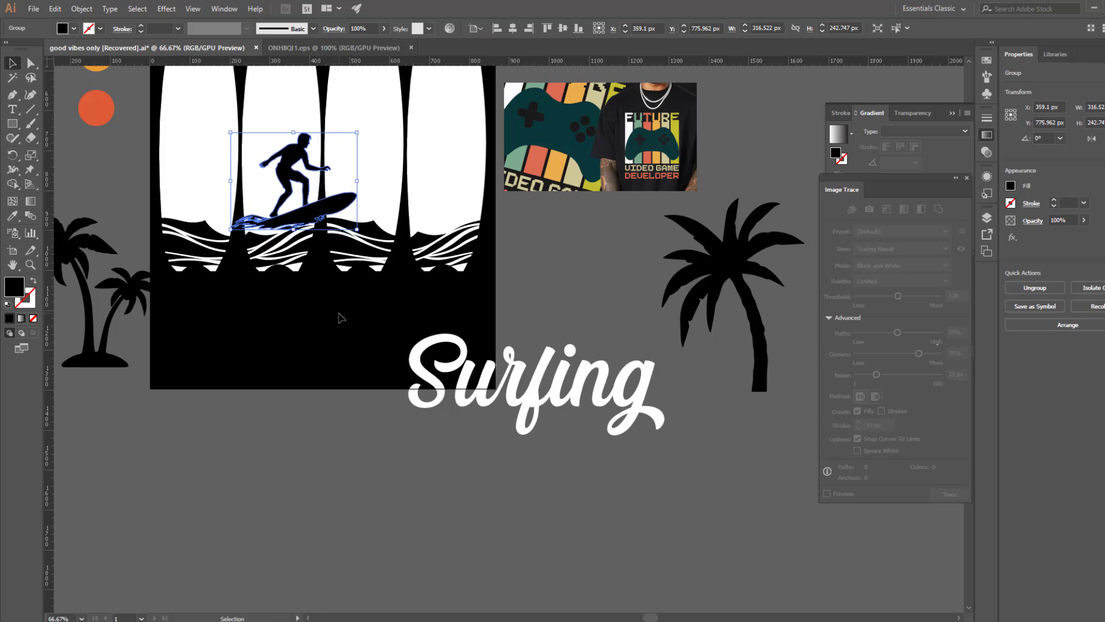
key("Down")
key("Left")
key("Left")
key("Left")
key("Left")
key("Down")
key("Down")
key("Down")
key("Down")
key("ctrl+h")
left_click(344, 335)
left_click_drag(338, 353, 414, 482)
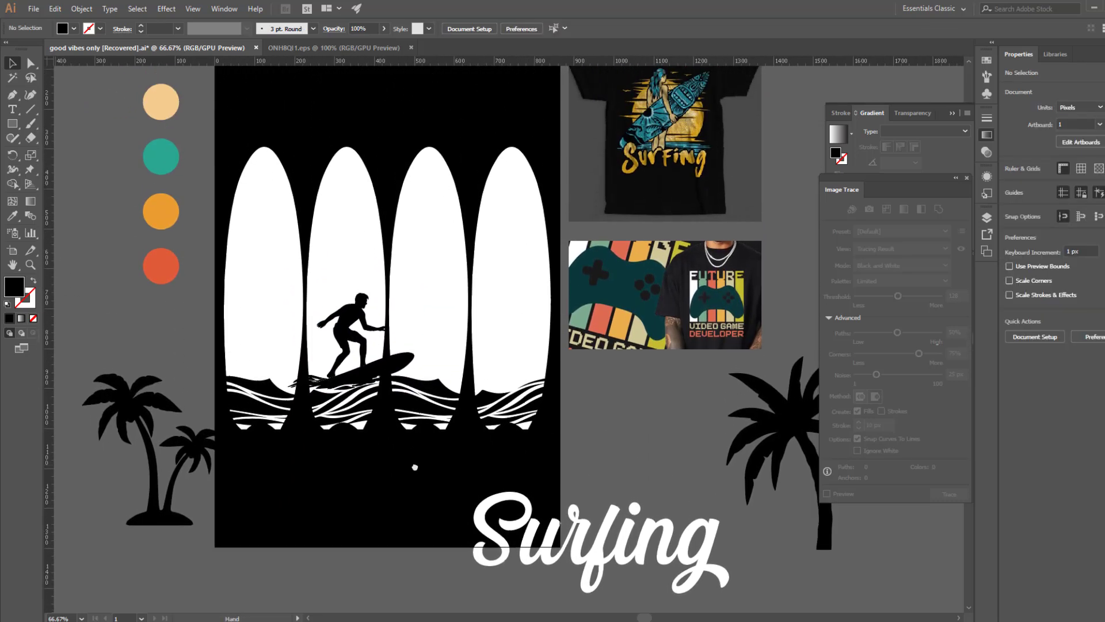
Convert the group of wave-cut surfboards into a compound path
left_click(356, 324)
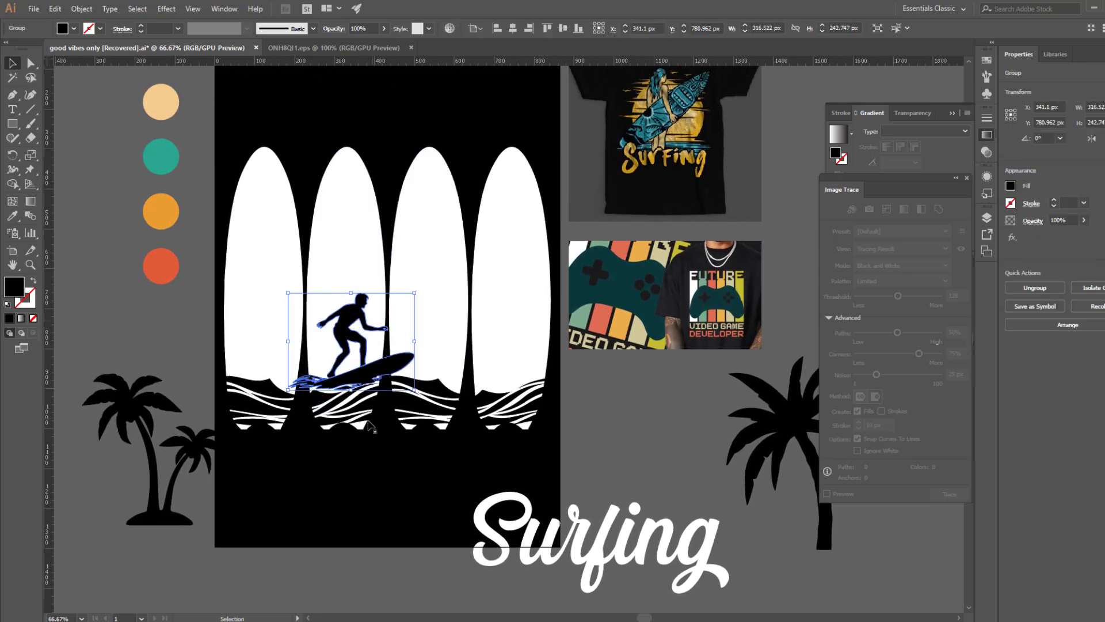
left_click(361, 482)
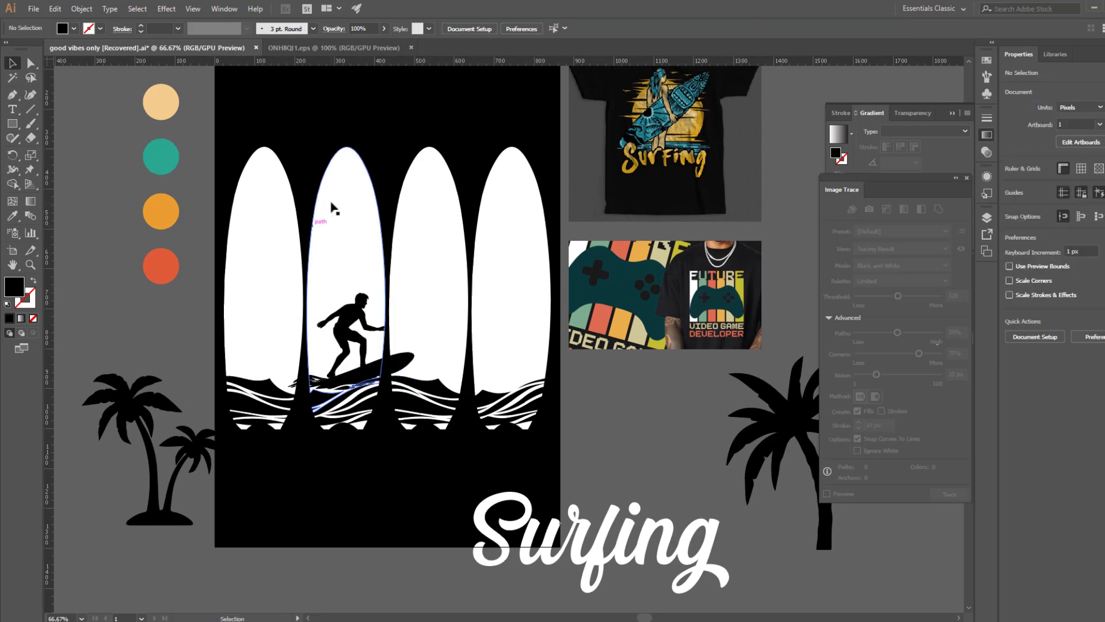
left_click(333, 209)
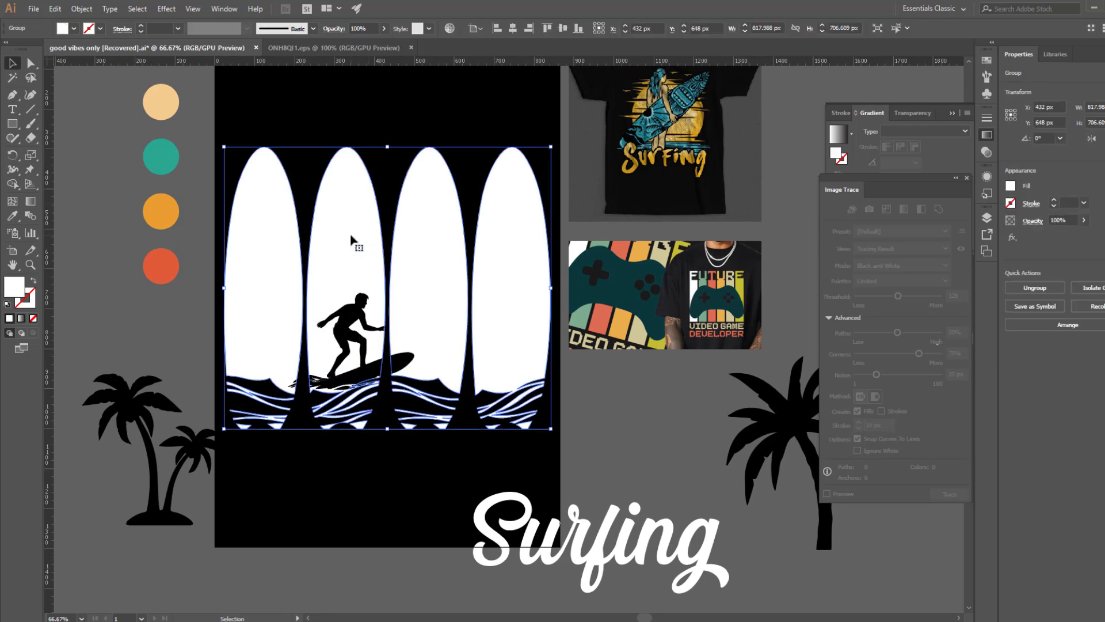
key("a")
key("ctrl+8")
key("v")
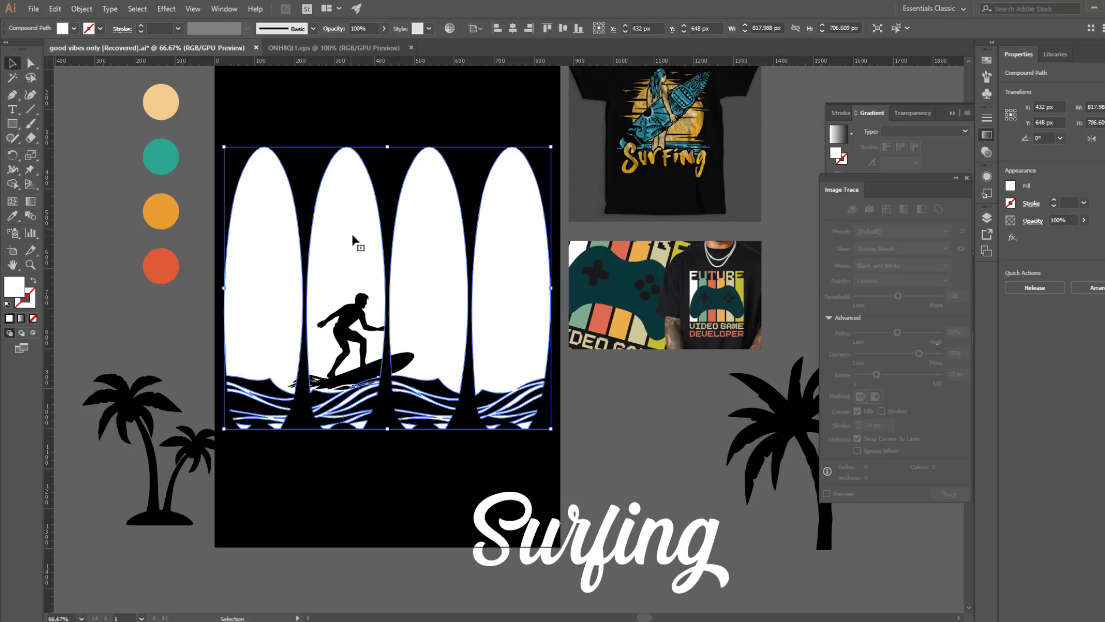
Subtract the surfer silhouette from the surfboards with Minus Front
left_click_drag(304, 498, 405, 240)
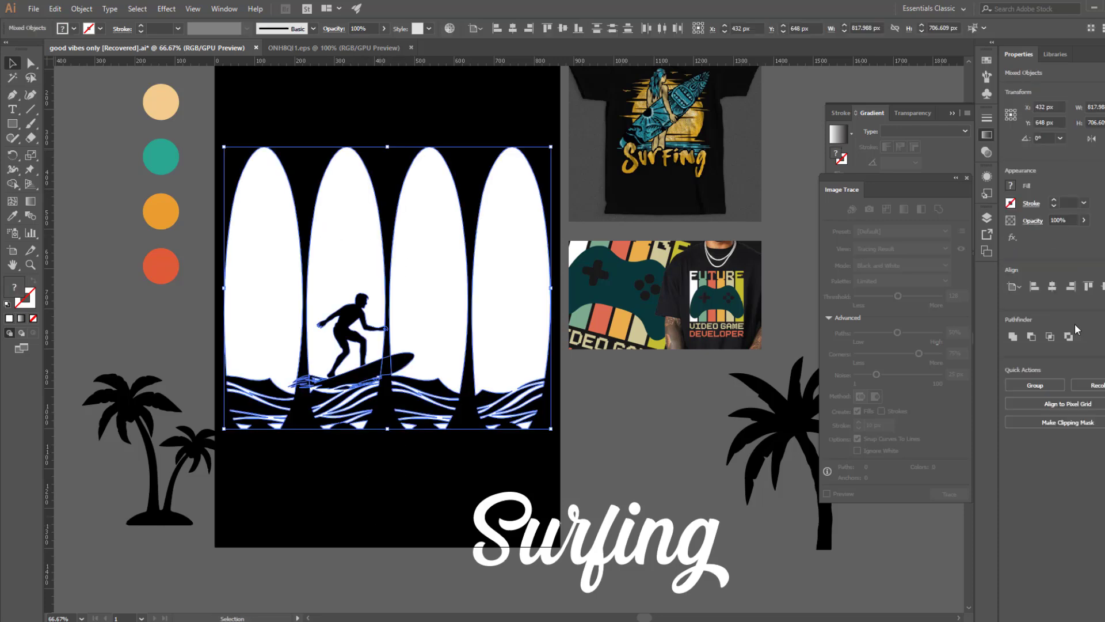
left_click(1031, 337)
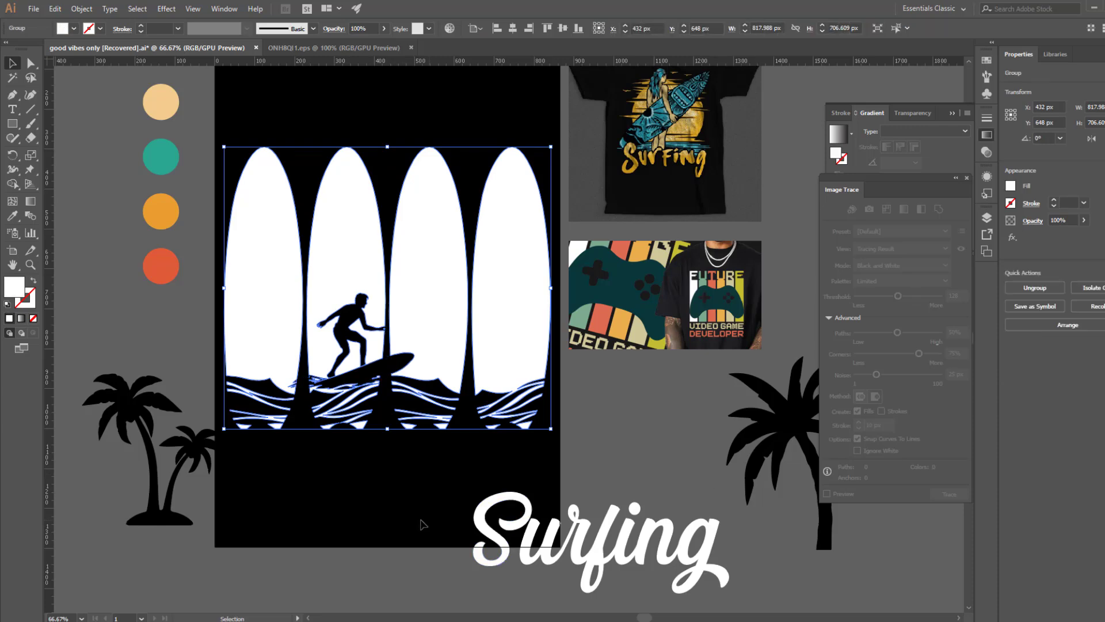
left_click(387, 501)
Move the twin palm silhouette onto the first surfboard above the waves and bring it to the front
left_click_drag(354, 499, 369, 419)
left_click(118, 458)
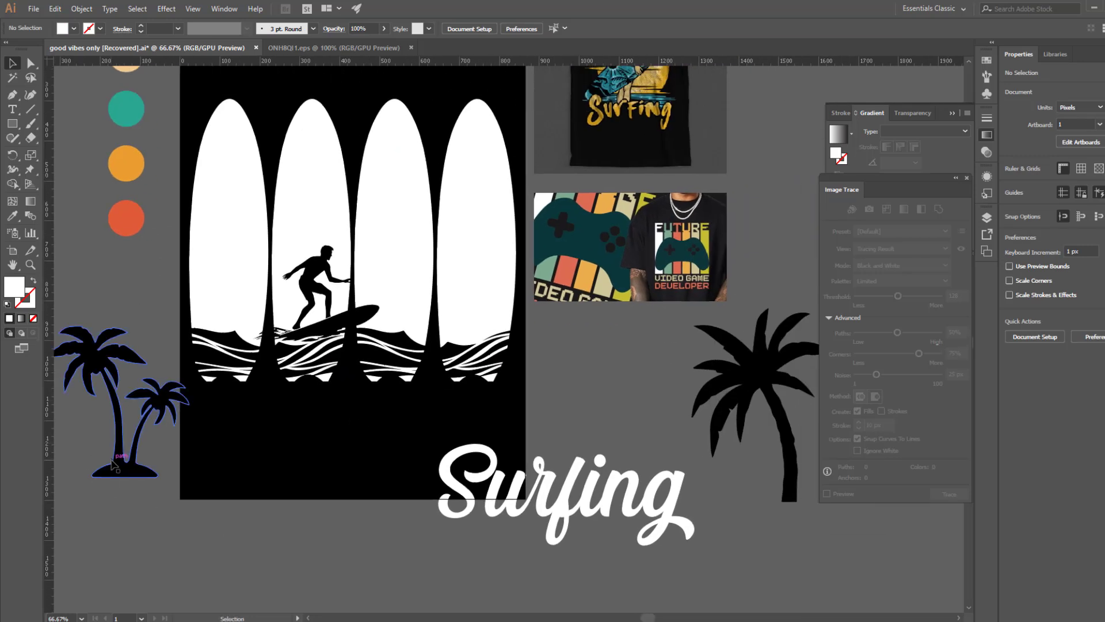
left_click_drag(121, 473, 213, 330)
right_click(215, 303)
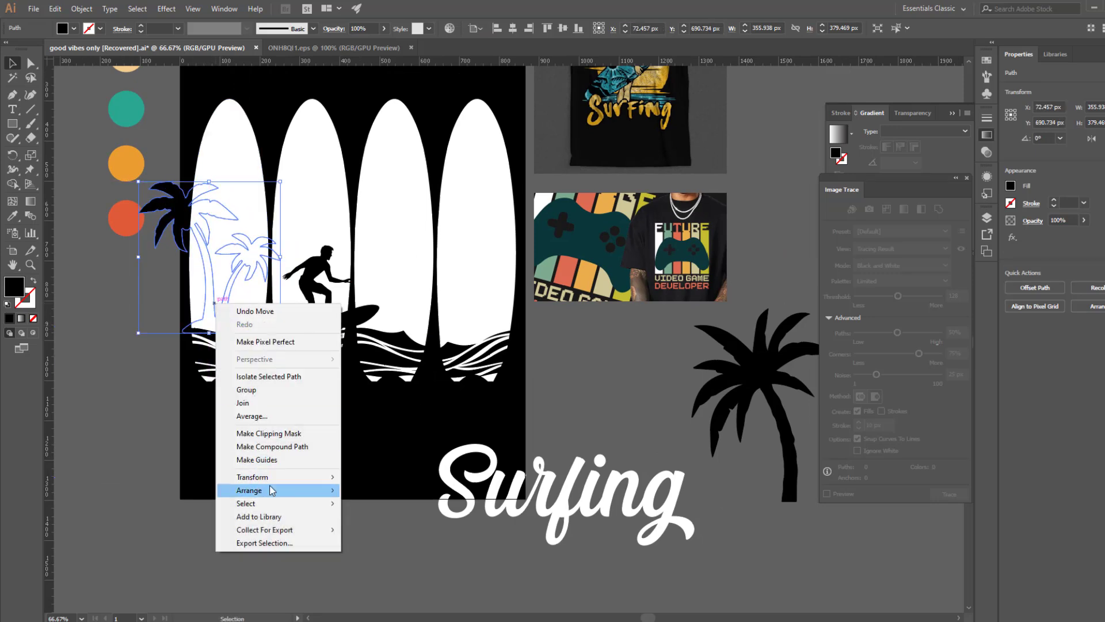
mouse_move(288, 490)
left_click(368, 492)
Move the single palm over the third and fourth surfboards and bottom-align it with the twin palms
left_click(728, 367)
left_click_drag(728, 368, 449, 222)
left_click(177, 203, "shift")
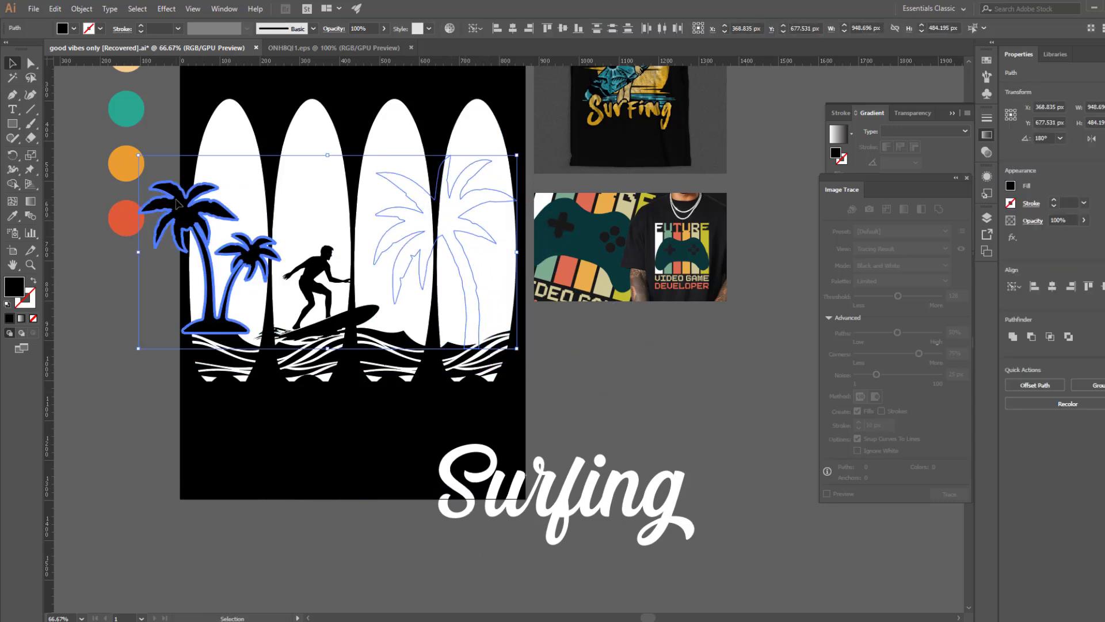
left_click(577, 29)
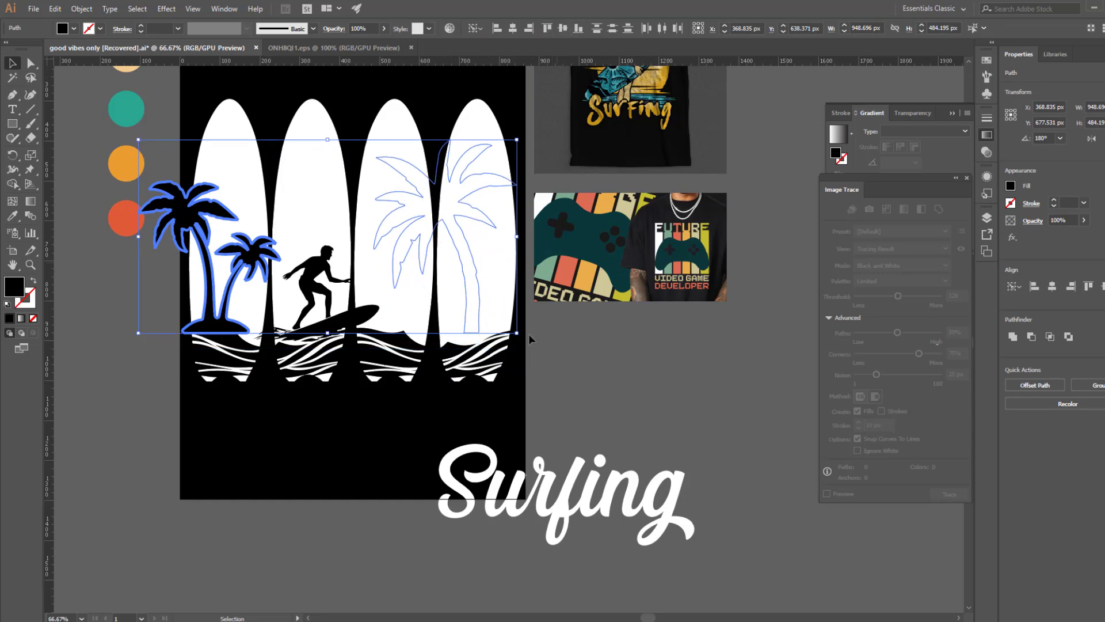
left_click(429, 411)
Bring the single palm to the front and shift it down so its trunk reaches into the waves
left_click(442, 197)
right_click(438, 196)
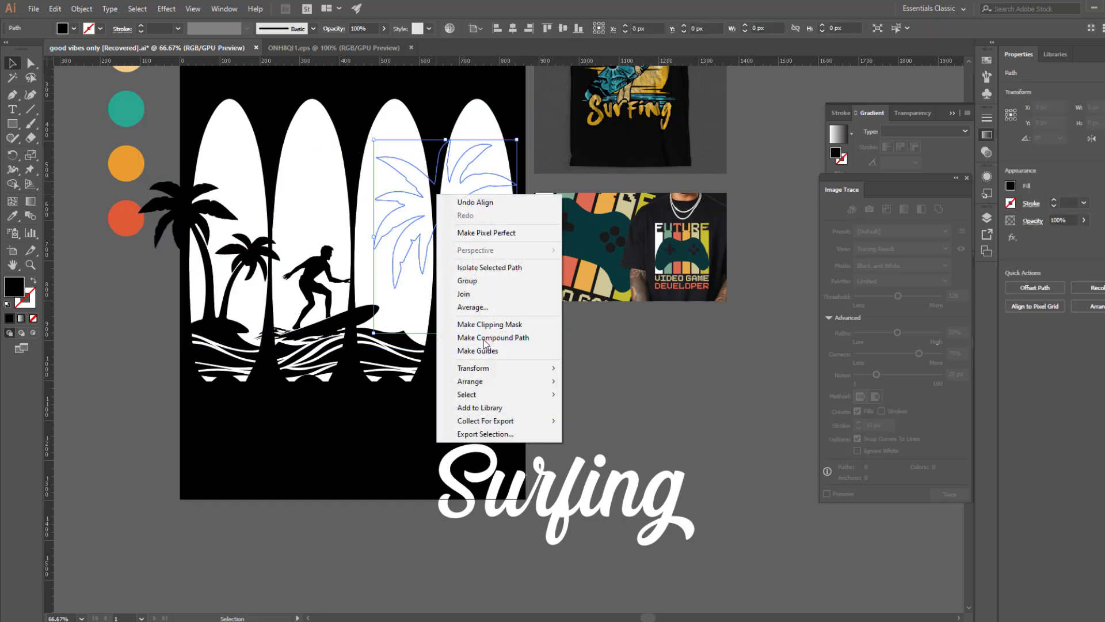
mouse_move(489, 382)
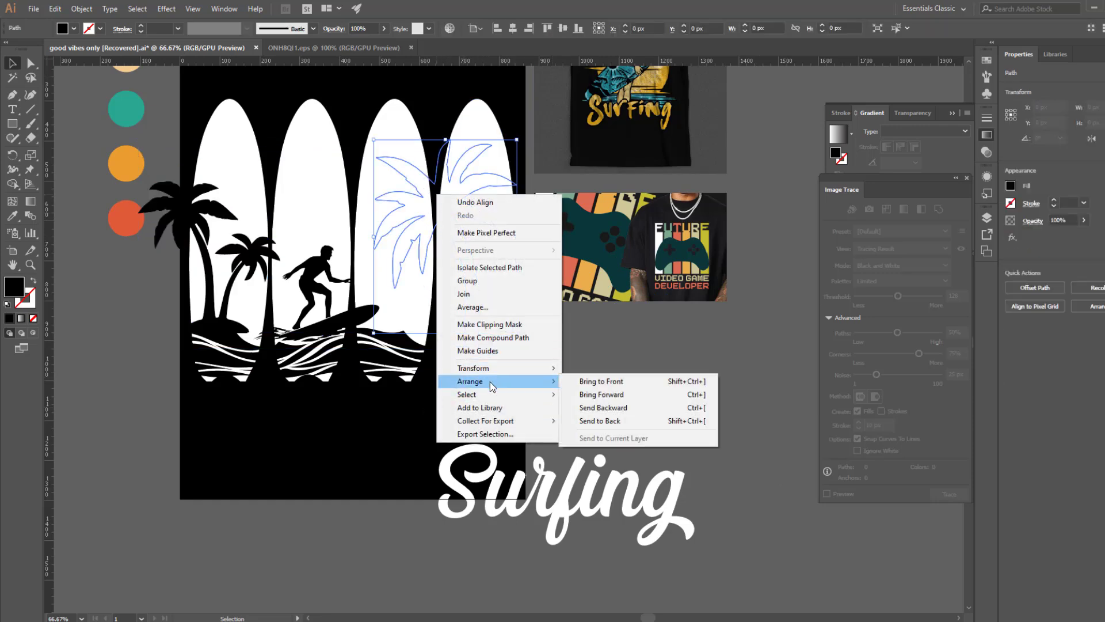
left_click(596, 381)
left_click(383, 407)
mouse_move(442, 209)
left_mouse_down()
mouse_move(429, 223)
mouse_move(439, 229)
left_mouse_up()
Rotate the twin palms about 6° clockwise and nudge them right over the first surfboard
left_click(365, 460)
left_click_drag(364, 461, 456, 435)
left_click(322, 291)
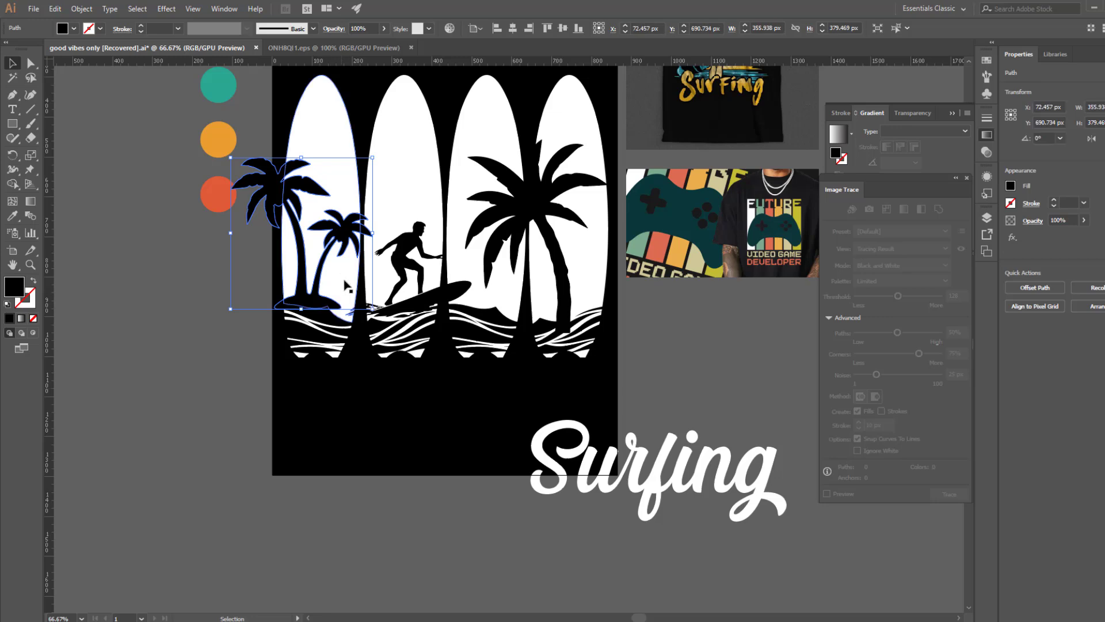
mouse_move(384, 320)
left_mouse_down()
mouse_move(369, 340)
mouse_move(376, 322)
left_mouse_up()
key("Right")
key("Right")
key("Down")
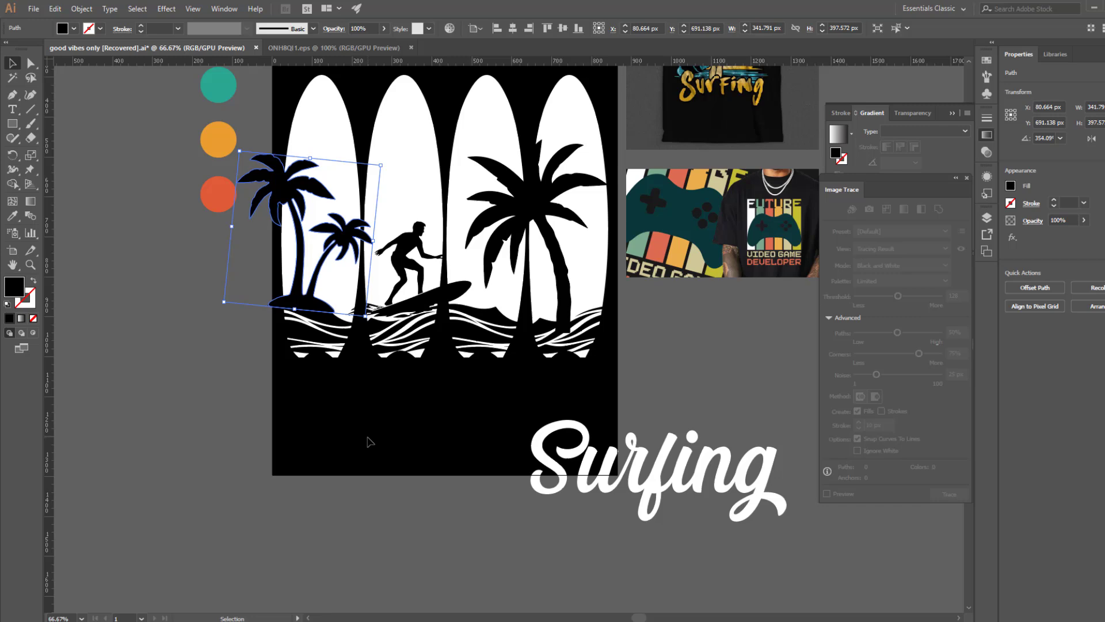
key("Right")
key("Right")
key("Right")
key("Right")
key("Right")
key("Right")
key("Right")
key("Right")
key("Right")
key("Right")
key("Right")
key("Right")
key("Right")
key("Right")
key("Right")
key("Right")
key("Right")
key("Right")
key("Right")
key("Right")
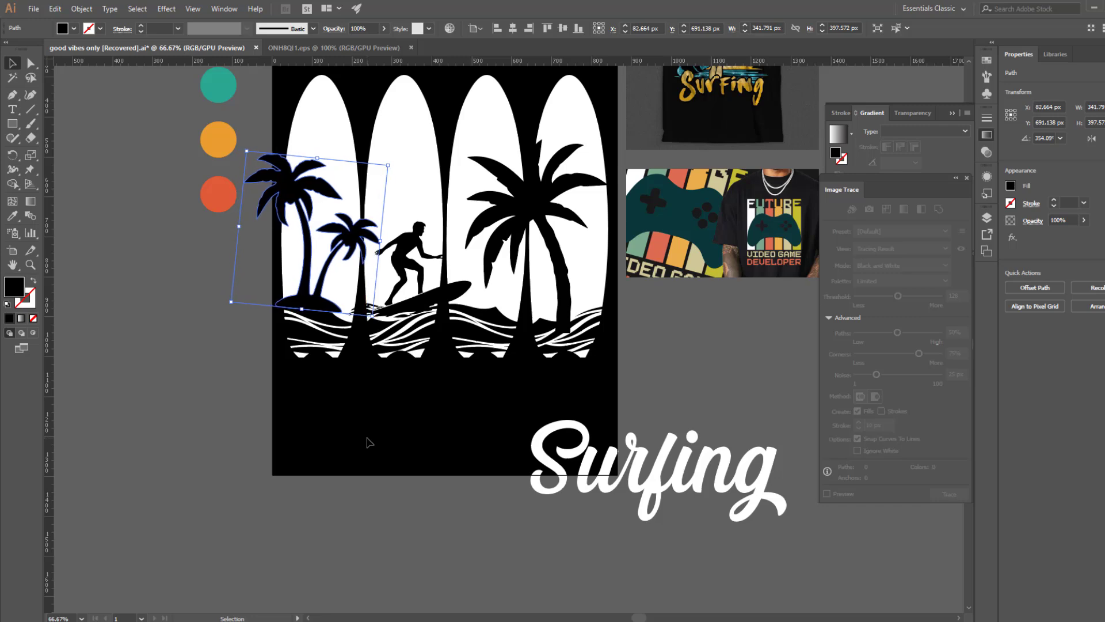
Tilt the twin palms further clockwise to about 11° in total and nudge them down onto the waves
left_click_drag(380, 322, 379, 344)
key("Down")
key("Down")
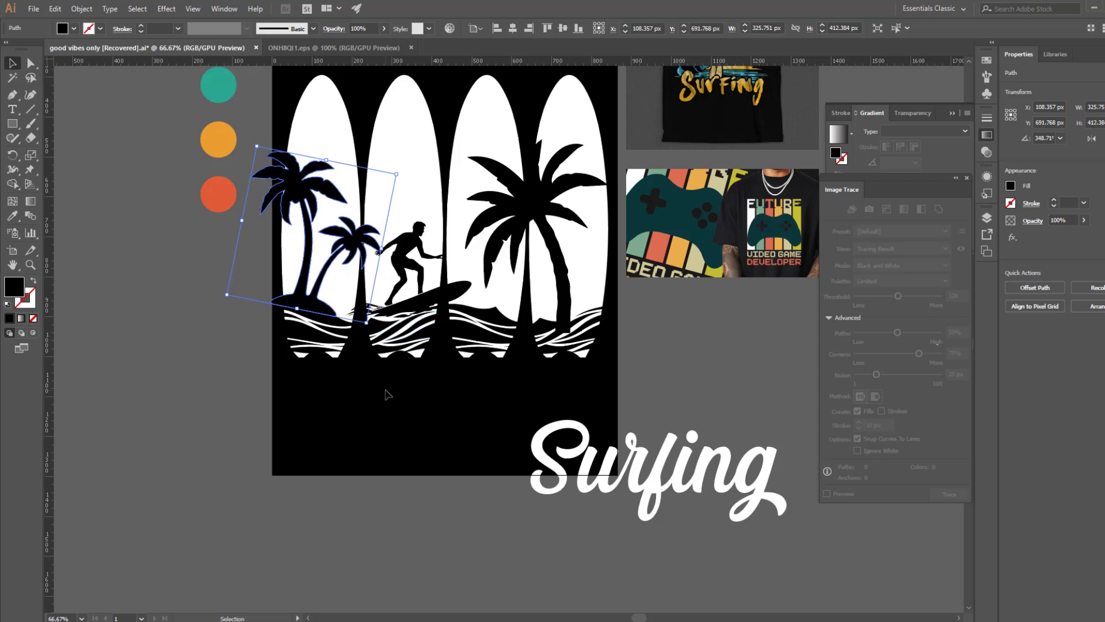
left_click(383, 451)
Rotate the single palm about 7° counterclockwise and reposition it slightly up and left on the last two surfboards
left_click_drag(402, 432, 326, 433)
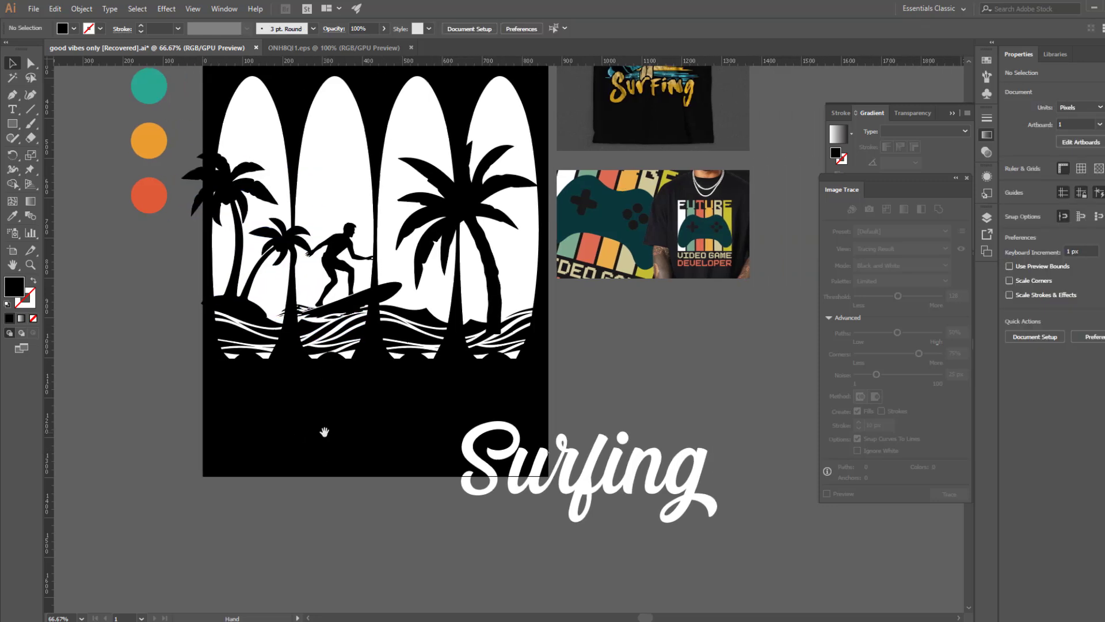
left_click(489, 317)
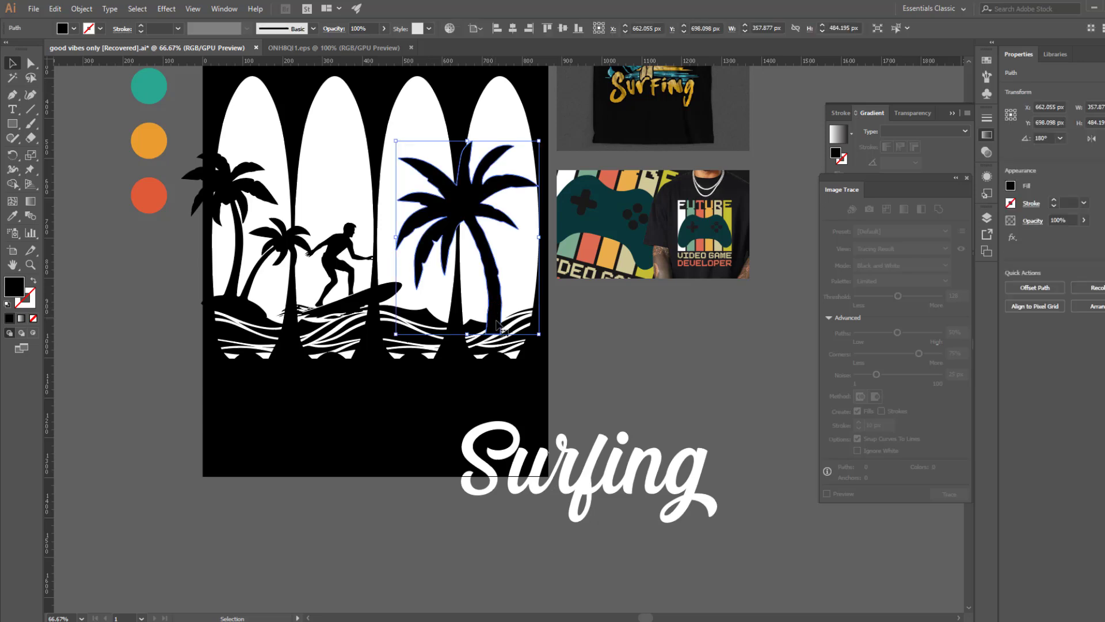
left_click_drag(499, 348, 499, 343)
key("Down")
key("Up")
mouse_move(543, 333)
left_mouse_down()
mouse_move(576, 305)
mouse_move(579, 316)
mouse_move(555, 325)
left_mouse_up()
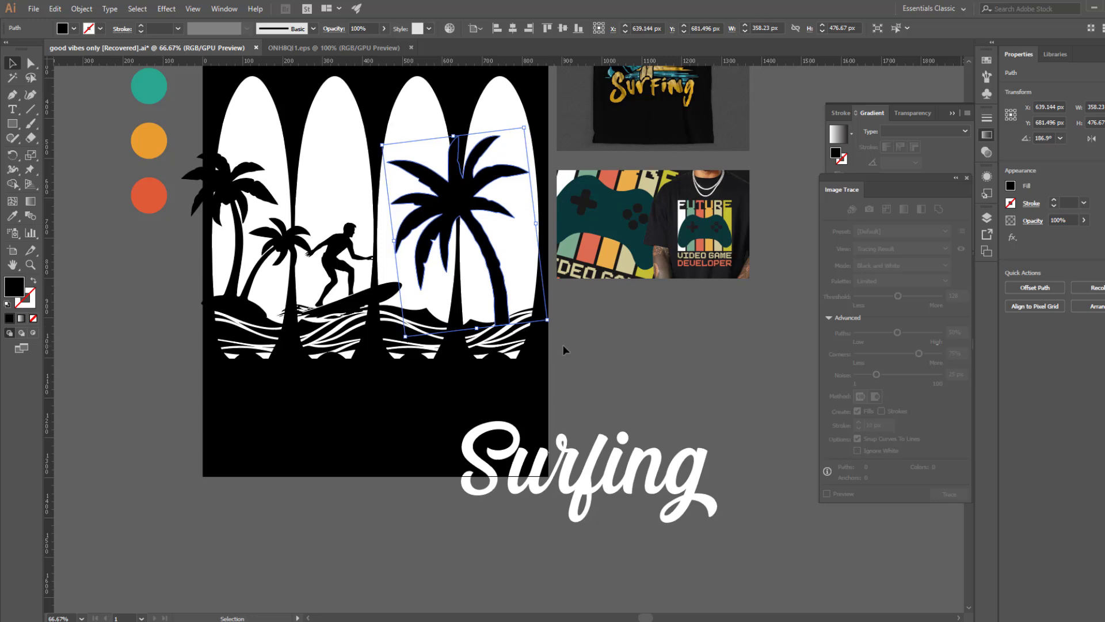
left_click(553, 407)
Shift the twin palms about 3 px up and 3 px left
left_click_drag(400, 426, 424, 431)
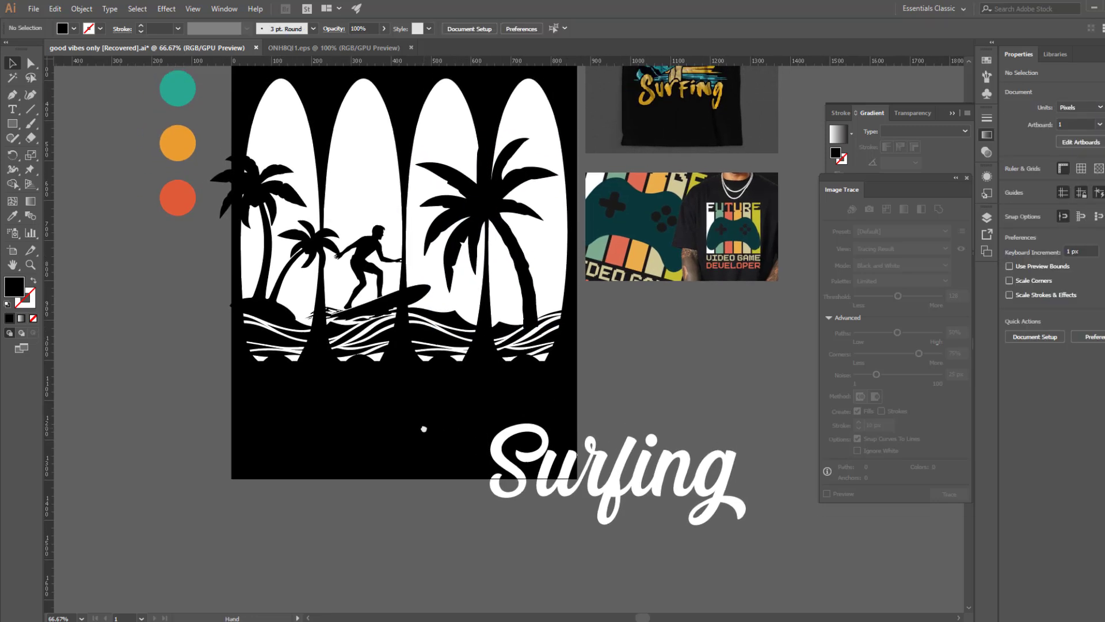
left_click(311, 257)
left_click_drag(308, 252, 307, 251)
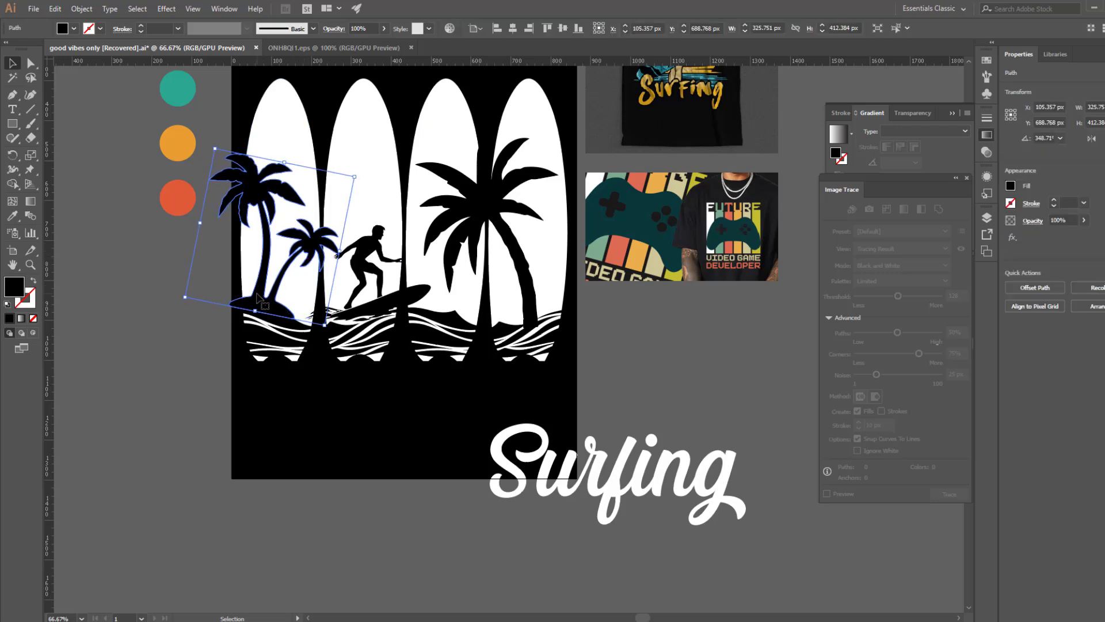
Move the twin palms about 14 px left and 7 px up on the first surfboard
left_click_drag(254, 296, 249, 294)
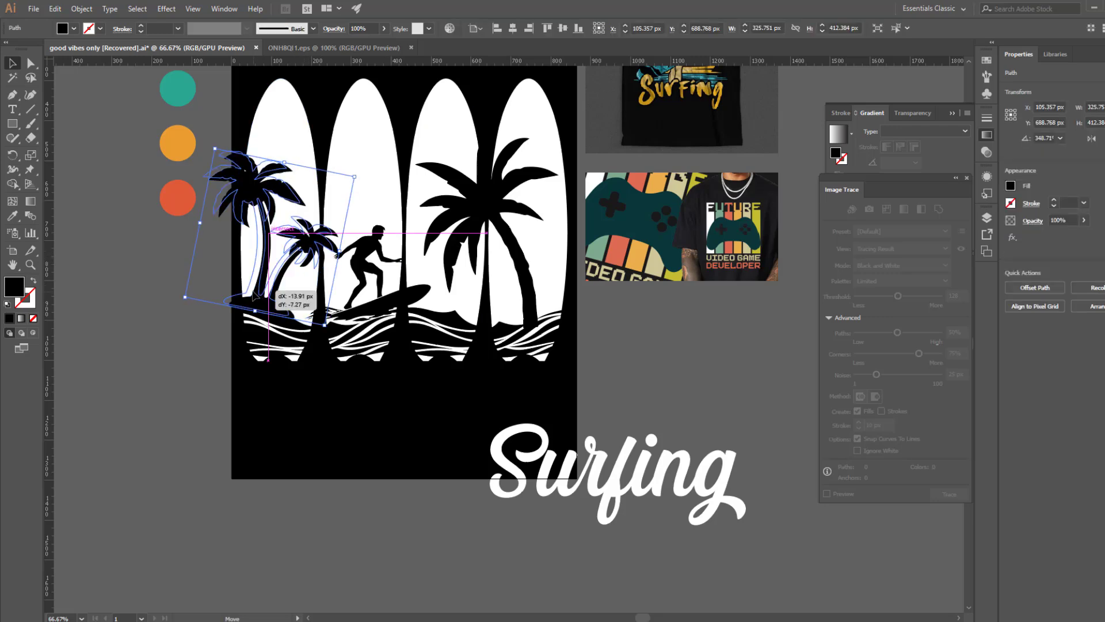
left_click(327, 405)
left_click_drag(358, 446, 301, 464)
Combine both palm silhouettes into one compound path, and the surfboards with their waves into another
left_click(221, 299)
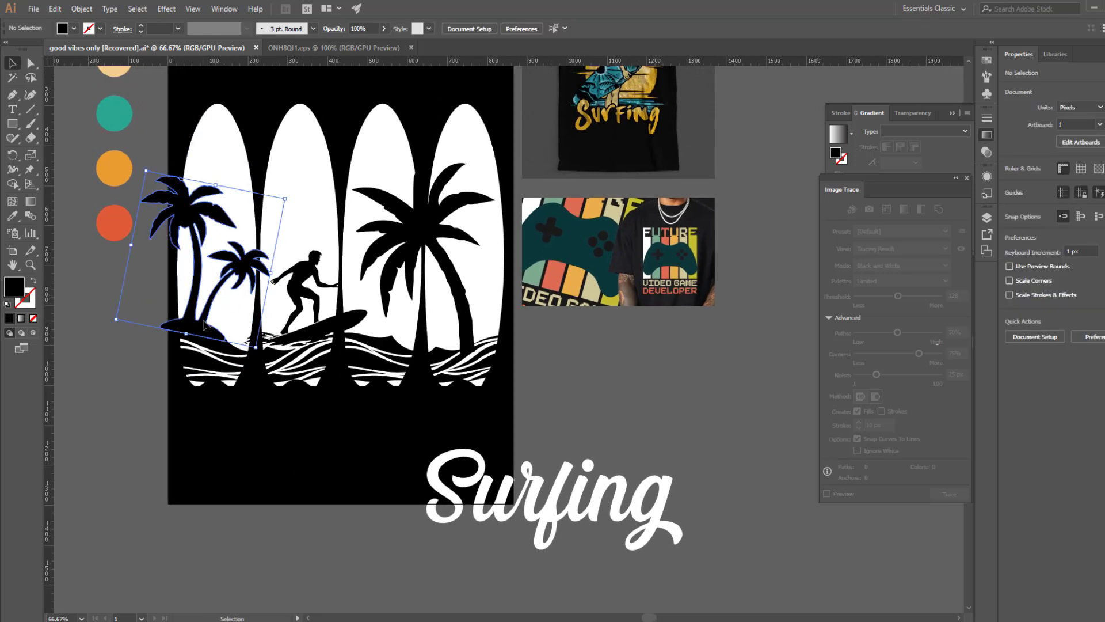
left_click(426, 237, "shift")
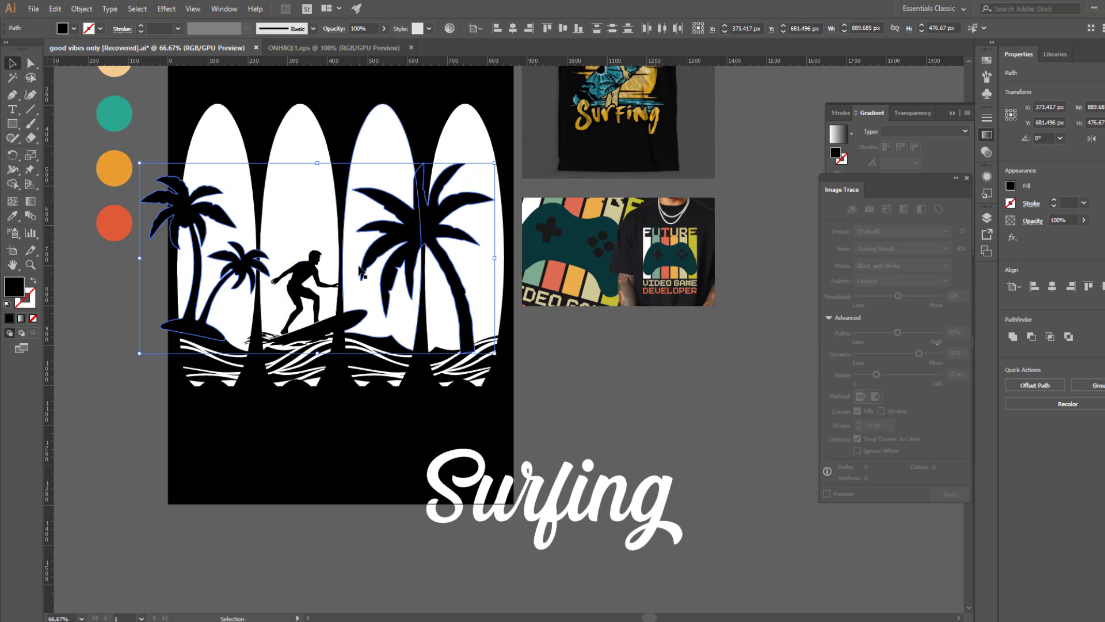
key("ctrl+8")
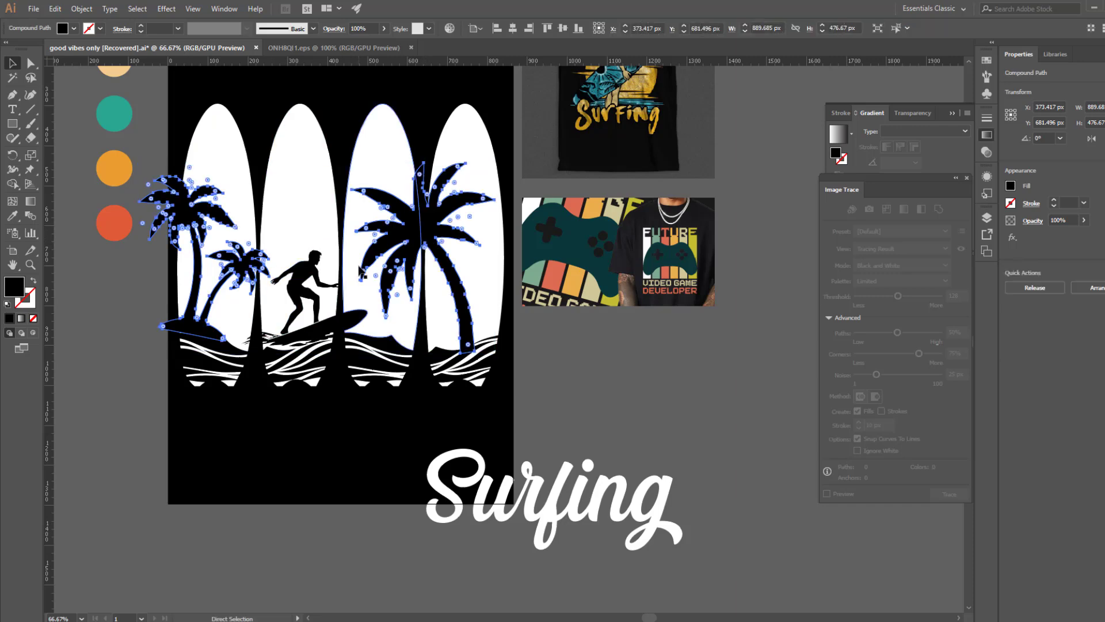
left_click(379, 148)
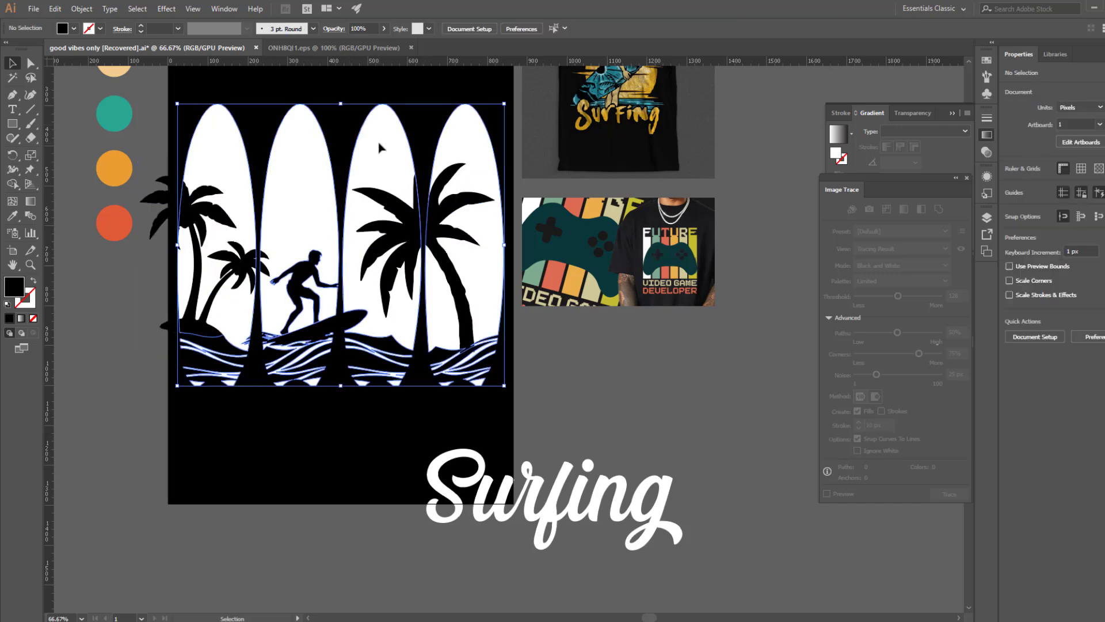
key("a")
key("ctrl+8")
key("v")
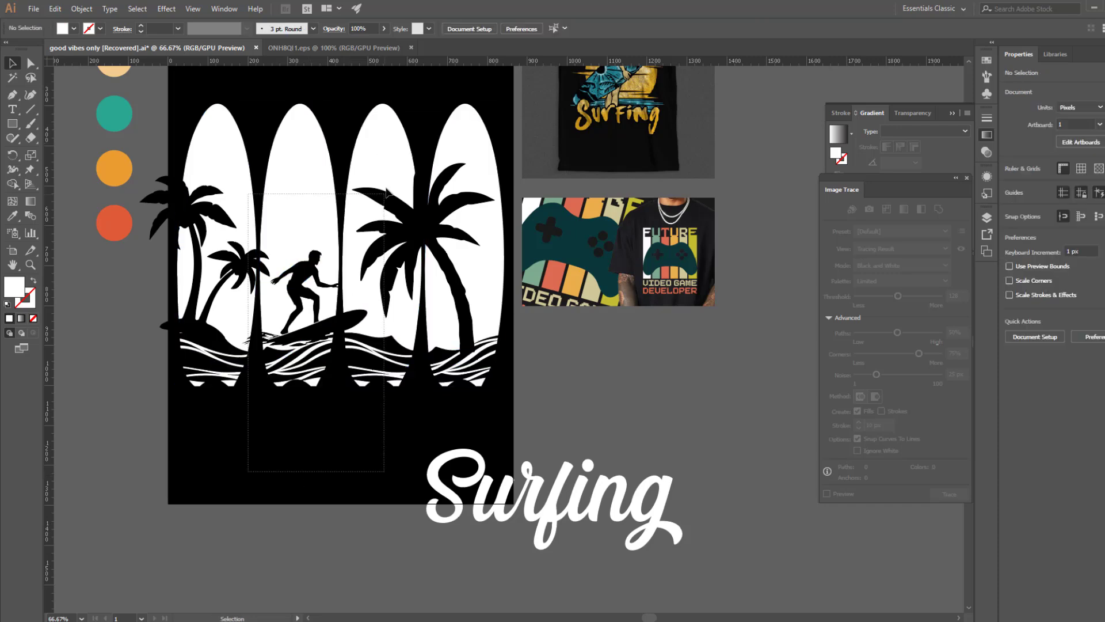
Cut the palm silhouettes out of the surfboards with Minus Front
left_click(459, 257, "shift")
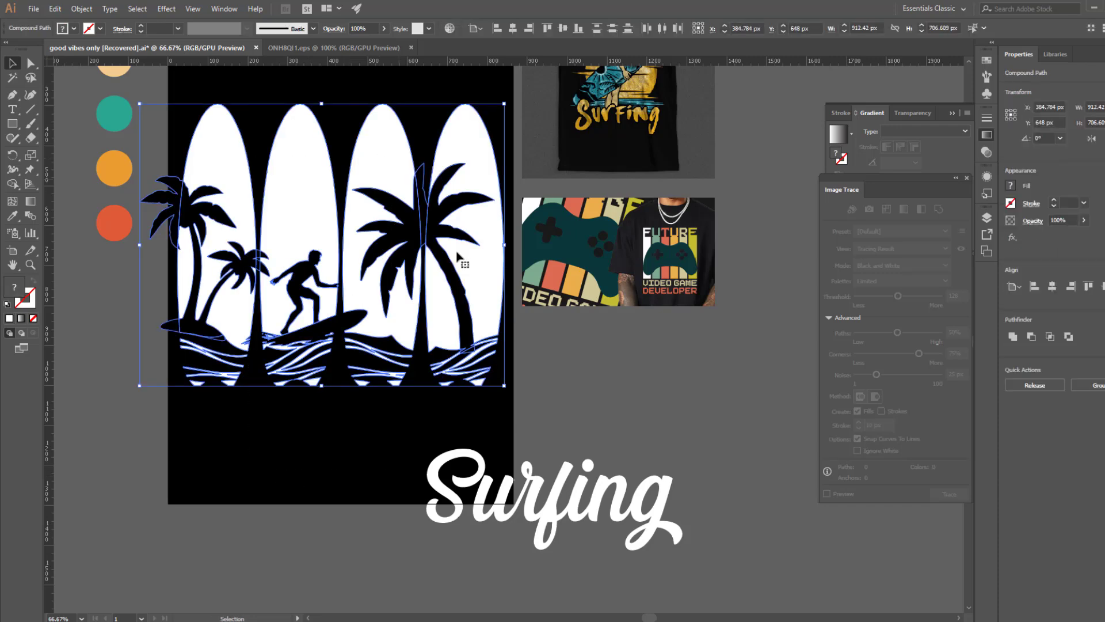
left_click(1034, 339)
left_click(407, 404)
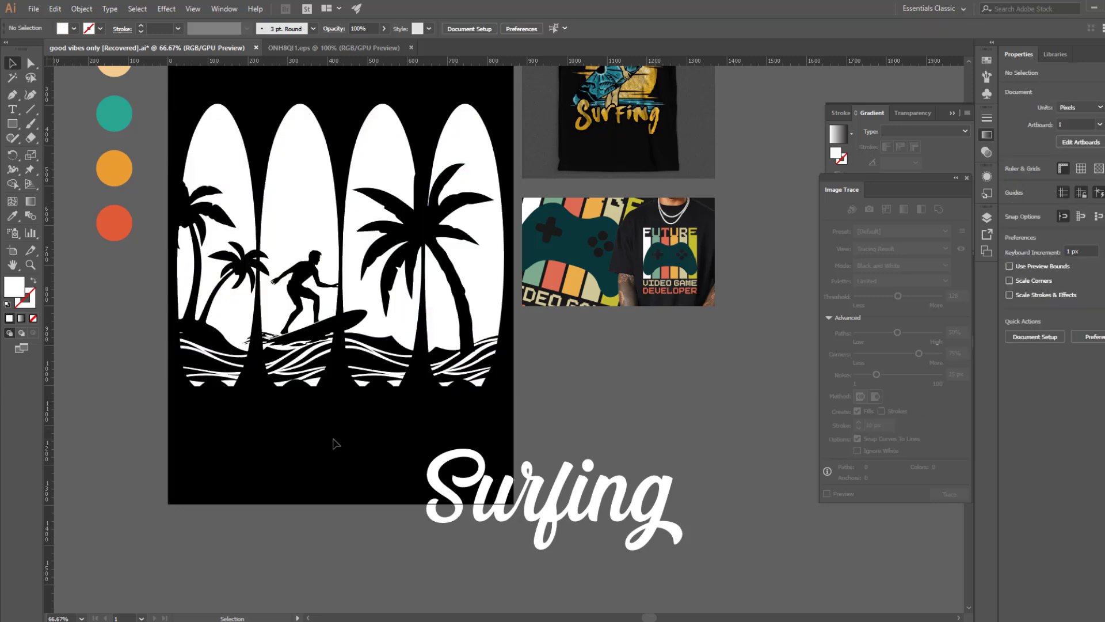
left_click_drag(333, 438, 404, 401)
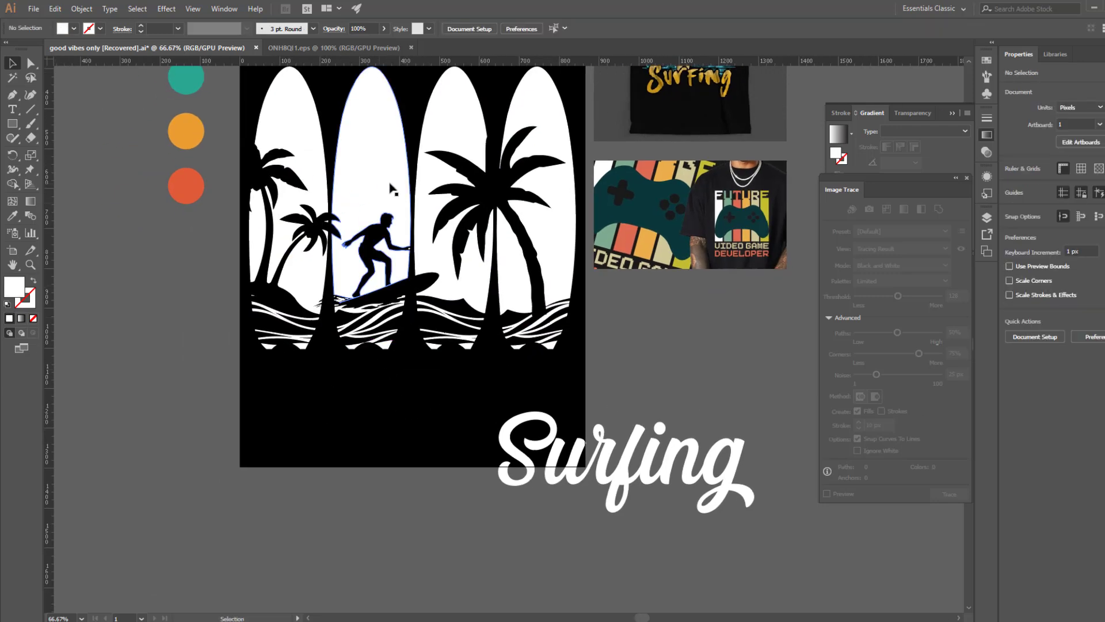
scroll(374, 231, "up", 2)
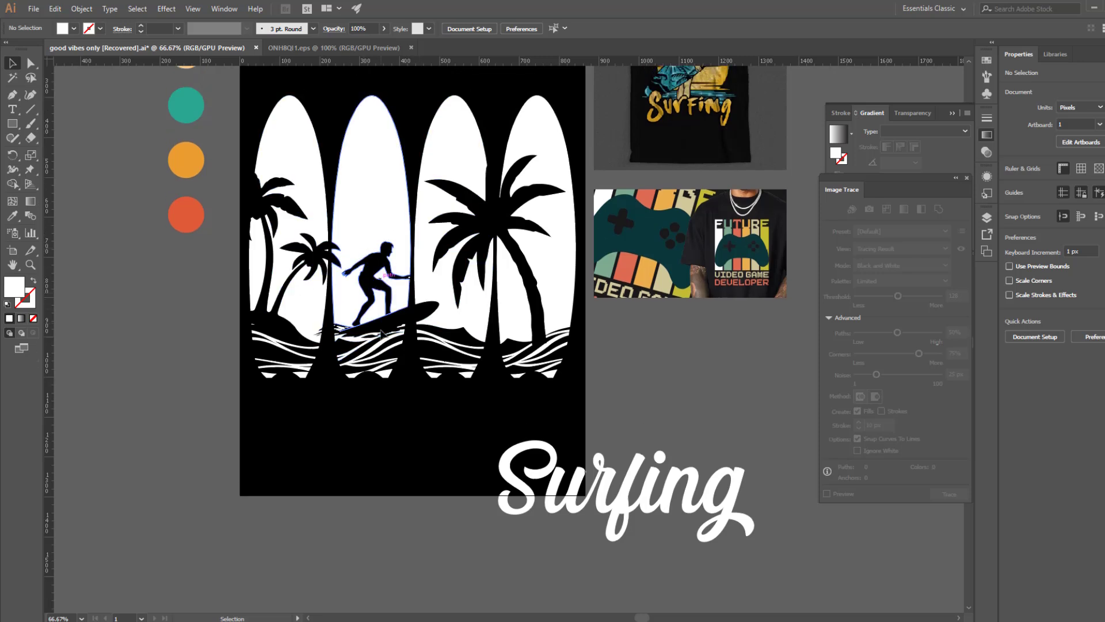
Move the Surfing lettering directly below the surfboards and centre it horizontally on the artboard
left_click(529, 469)
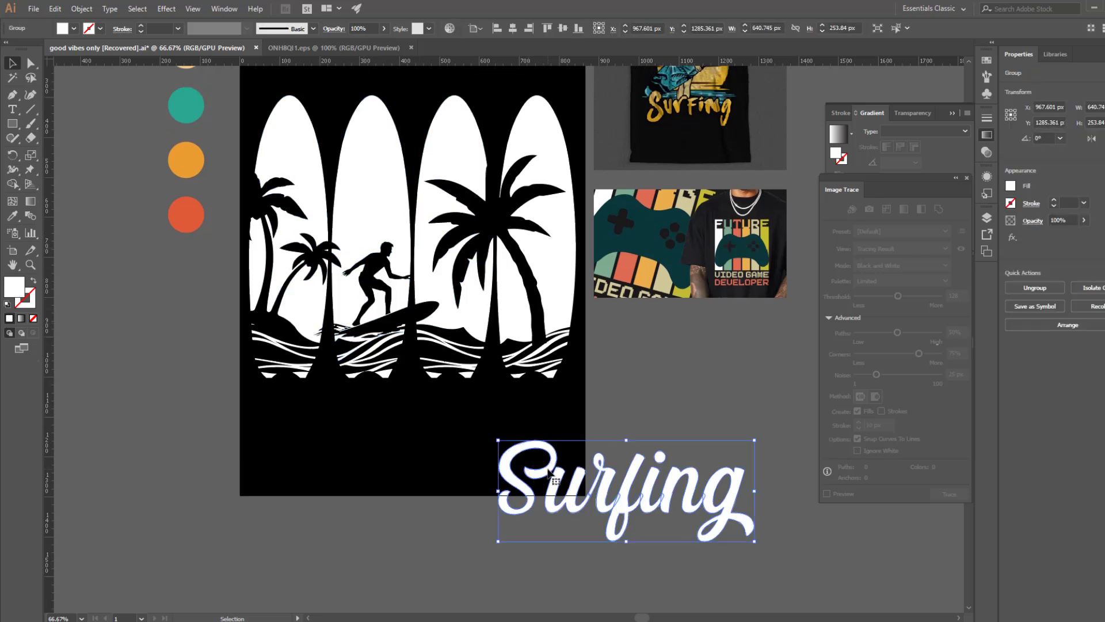
left_click_drag(555, 470, 362, 406)
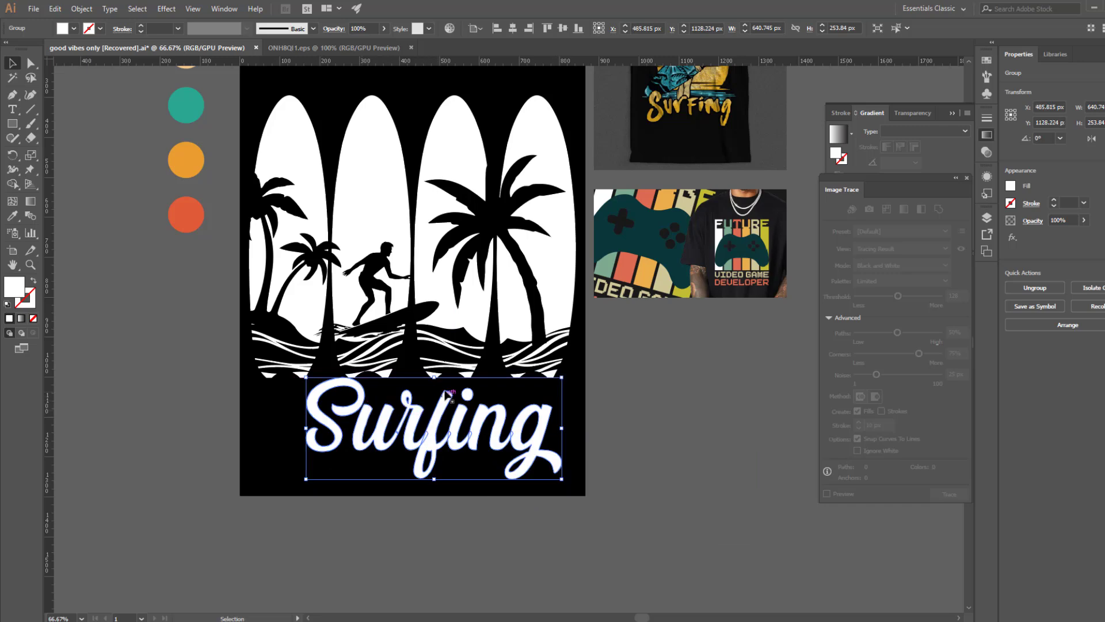
left_click(450, 331)
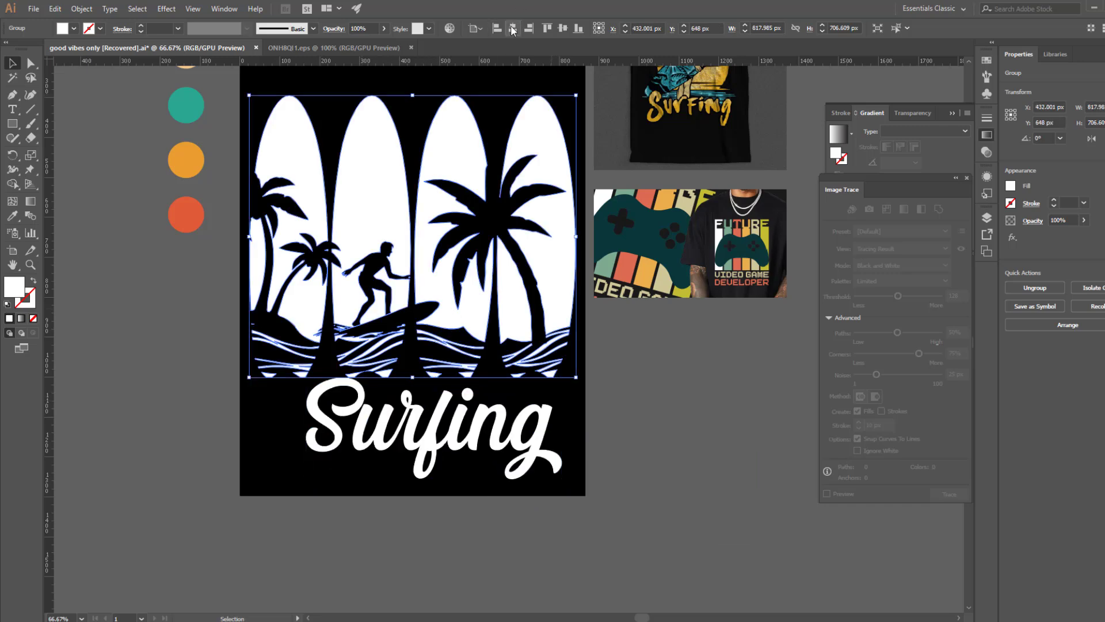
left_click(432, 440)
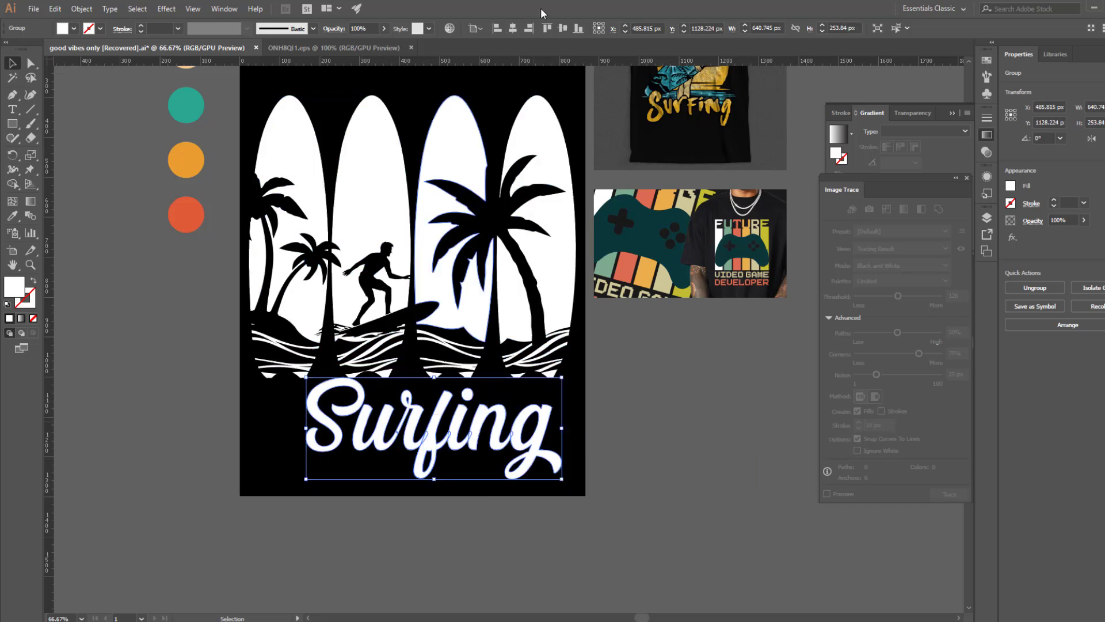
left_click(515, 26)
Enlarge the Surfing lettering to about 711 px wide and raise it over the lower waves
mouse_move(543, 429)
left_mouse_down()
mouse_move(567, 429)
mouse_move(556, 429)
left_mouse_up()
left_click_drag(439, 409, 443, 384)
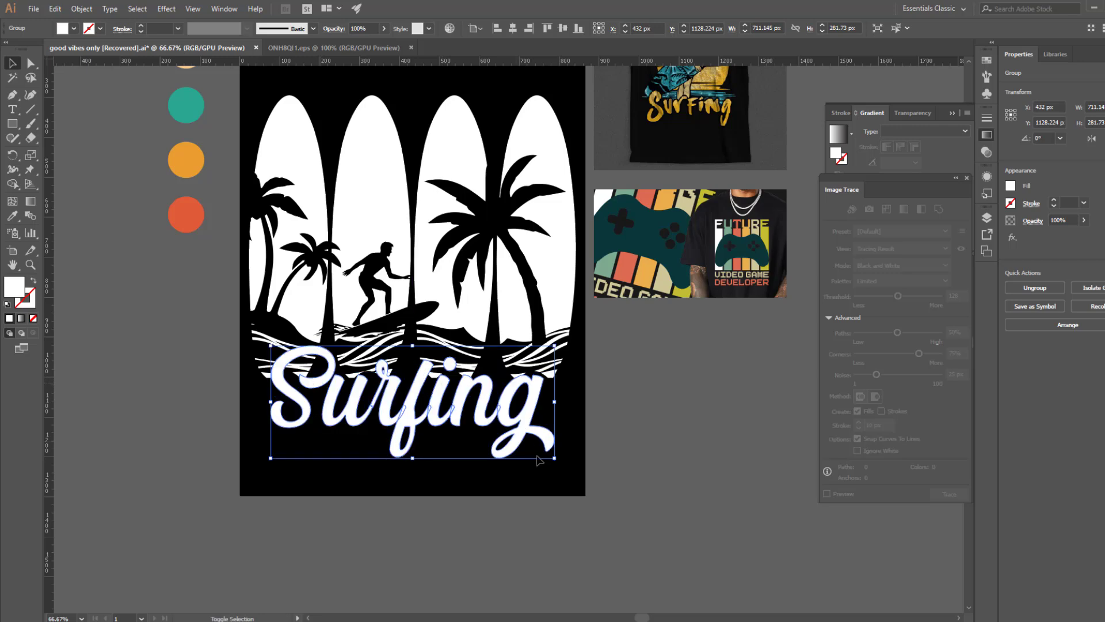
Rotate the Surfing lettering about 8° counterclockwise and nudge it about 25 px up and 7 px left
left_click_drag(559, 463, 573, 441)
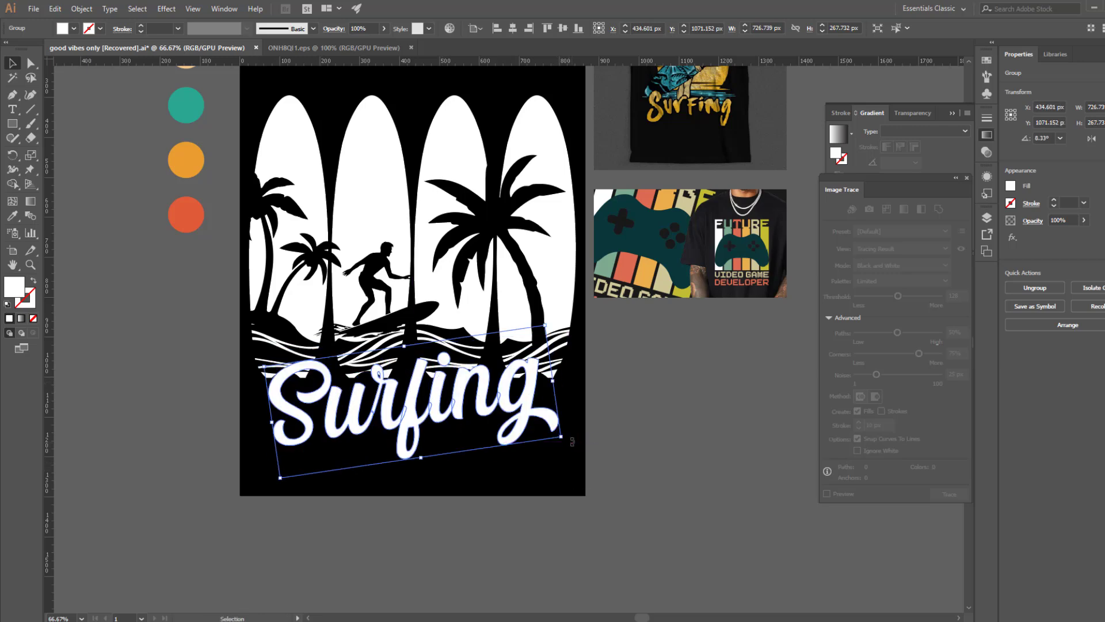
key("Up")
key("Up")
key("Up")
key("Up")
key("Up")
key("Up")
key("Up")
key("Up")
key("Up")
key("Up")
key("Up")
key("Up")
key("Up")
key("Up")
key("Up")
key("Up")
key("Up")
key("Up")
key("Up")
key("Up")
key("Left")
key("Left")
key("Left")
key("Left")
key("Left")
key("Left")
key("Left")
key("Up")
key("Up")
key("Up")
key("Up")
key("Up")
key("Up")
key("Down")
left_click(535, 471)
Draw an open white-stroked curve without fill from the g's tail back beneath the lettering, about 683 px wide and 187 px tall
left_click(32, 95)
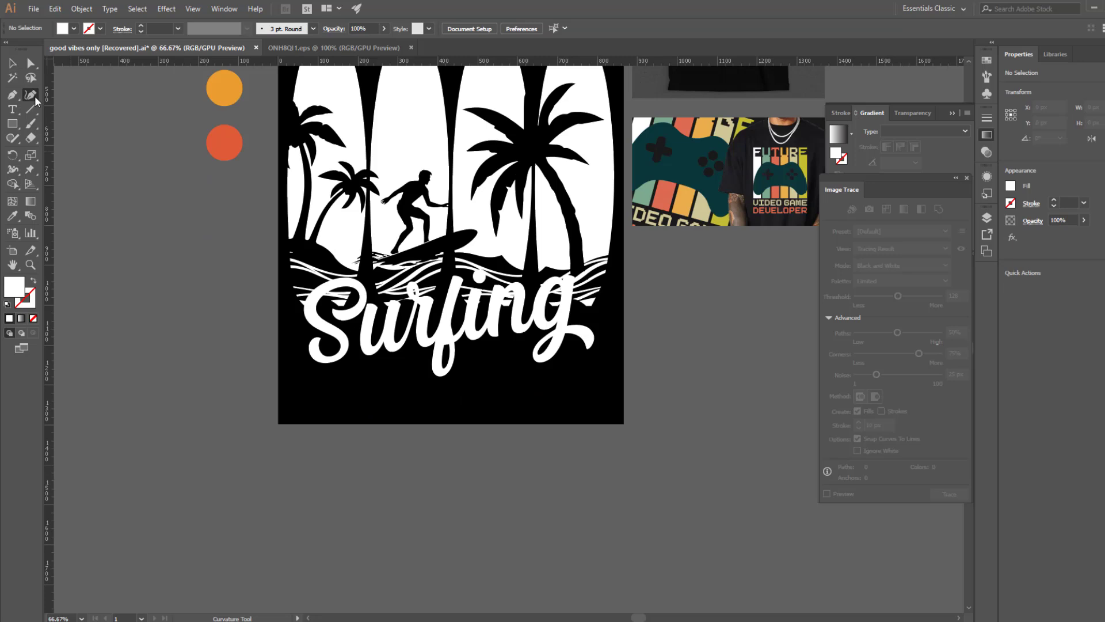
left_click(12, 97)
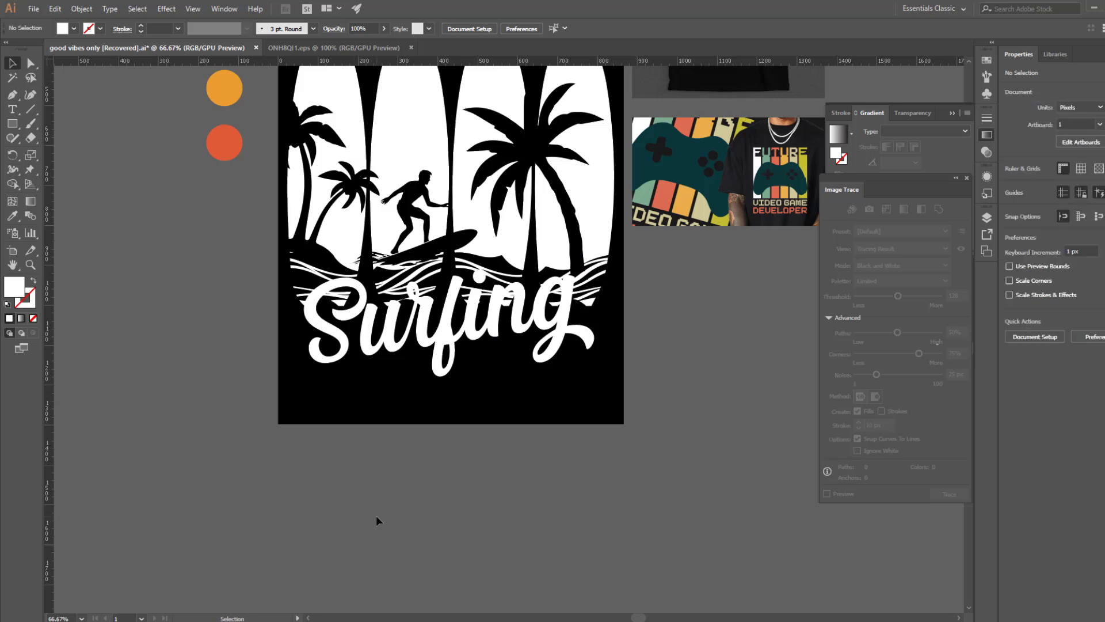
left_click(8, 99)
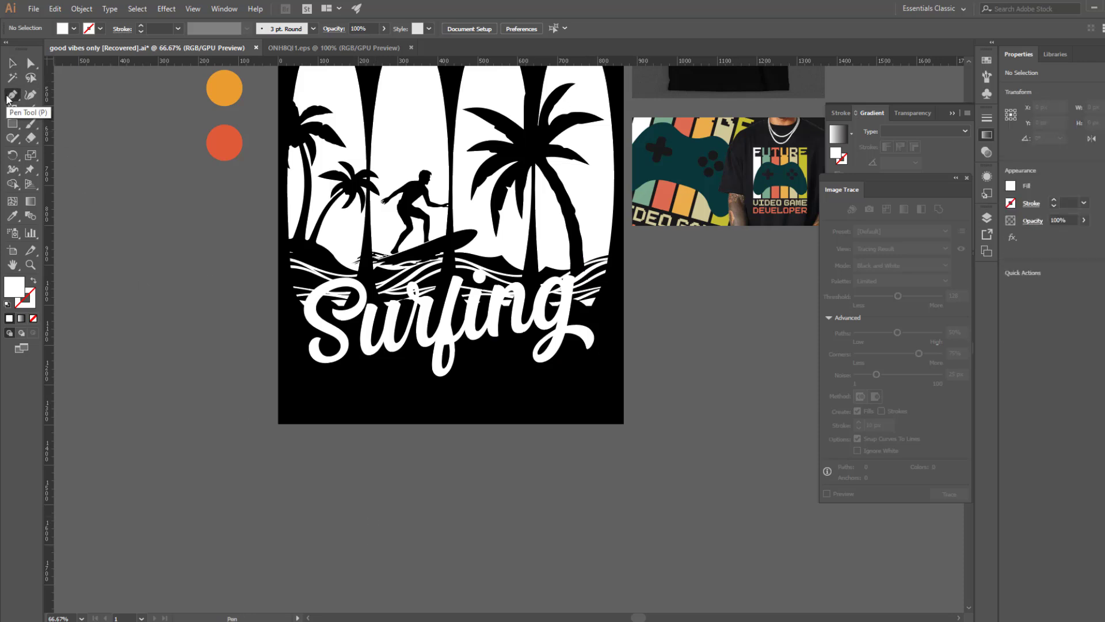
left_click(586, 336)
left_click_drag(530, 381, 624, 379)
left_click(532, 382)
left_click(33, 280)
mouse_move(374, 381)
left_mouse_down()
mouse_move(296, 402)
mouse_move(260, 395)
left_mouse_up()
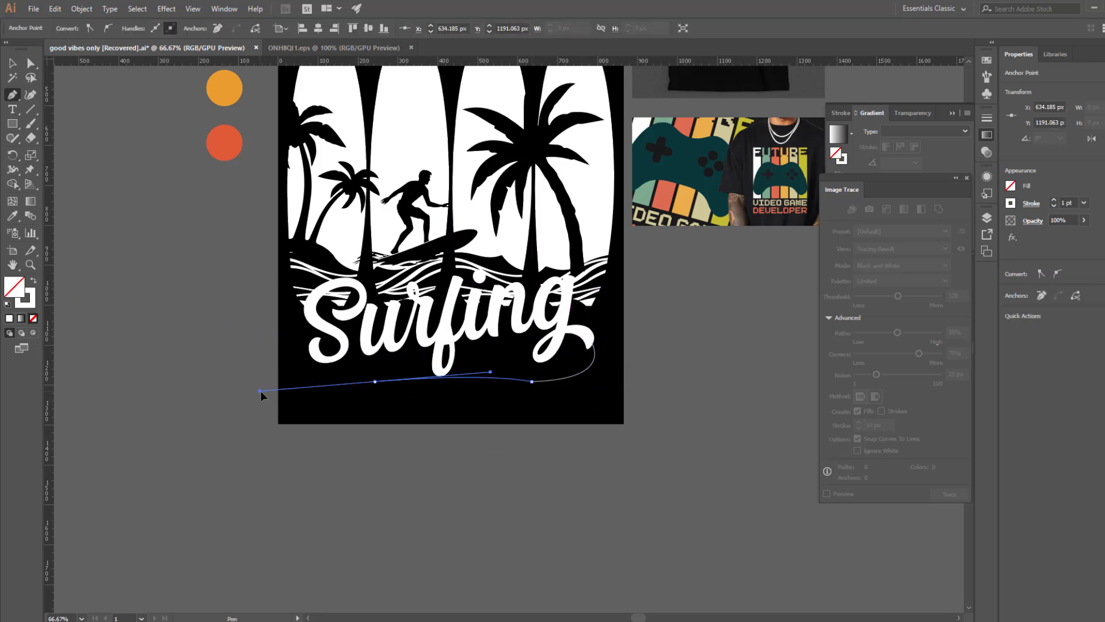
left_click(311, 420)
left_click(12, 63)
left_click(527, 385)
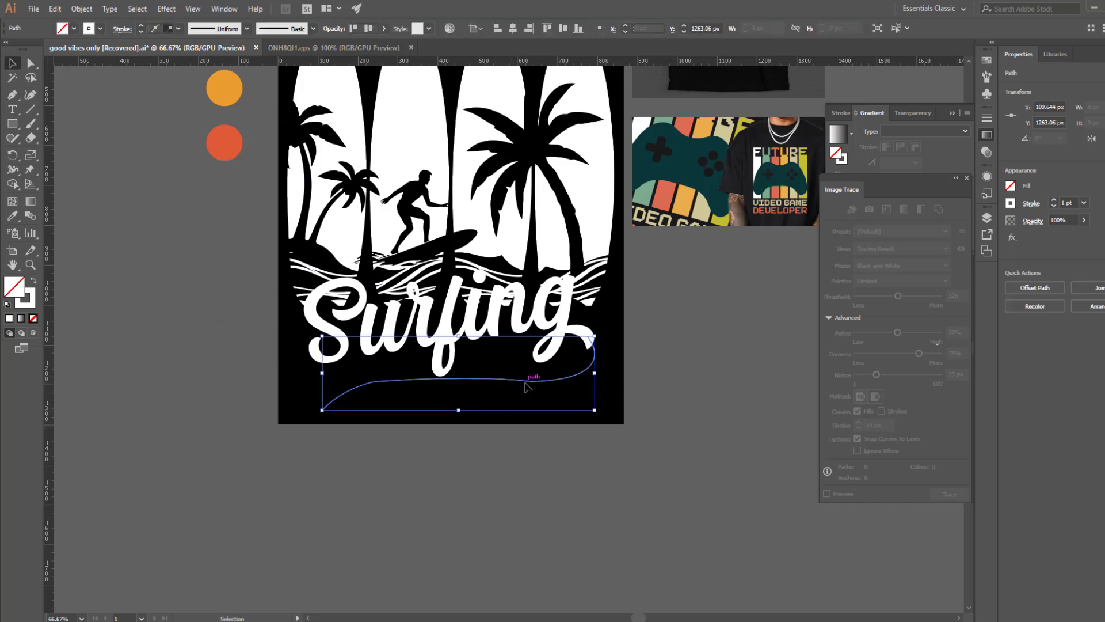
Thicken the underline curve's stroke to 40 pt
left_click(179, 31)
left_click(193, 200)
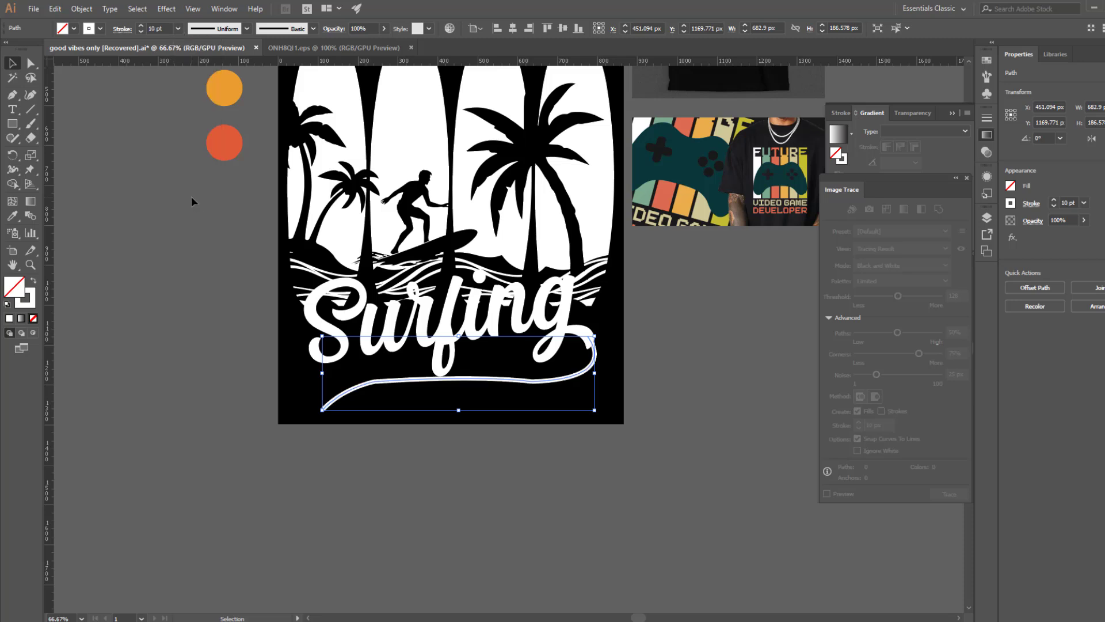
left_click(179, 28)
left_click(193, 267)
left_click(180, 28)
left_click(192, 280)
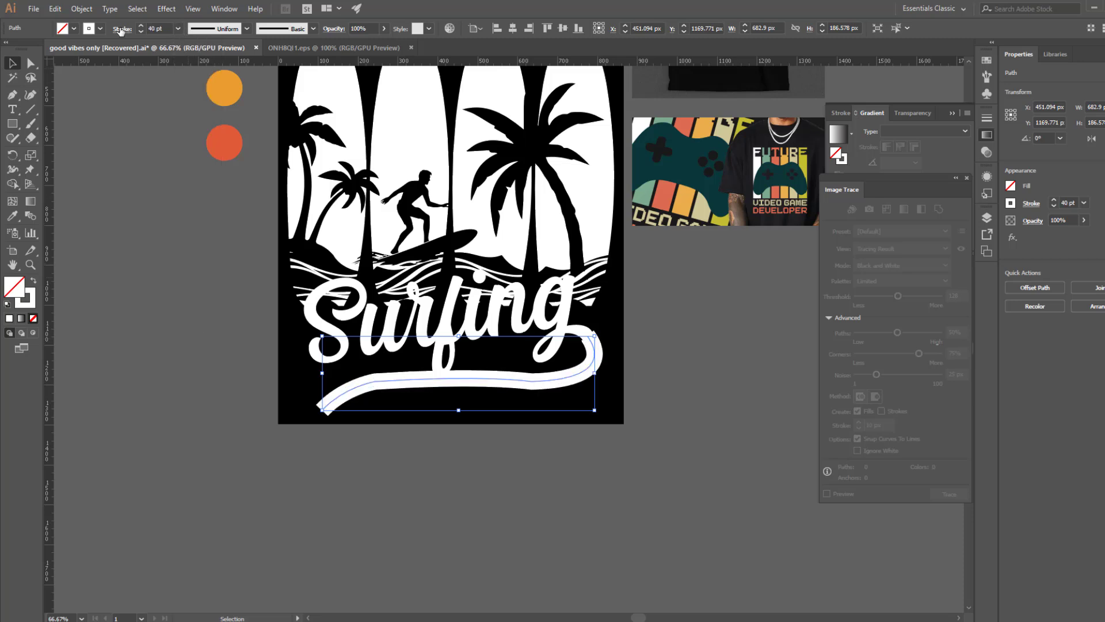
Apply a lens-shaped width profile tapering at both ends to the underline curve and shift it about 11 px up
left_click(121, 28)
left_click(247, 28)
left_click(242, 81)
left_click_drag(439, 445, 390, 441)
left_click_drag(517, 378, 516, 373)
left_click(247, 28)
left_click(224, 100)
left_click(534, 347)
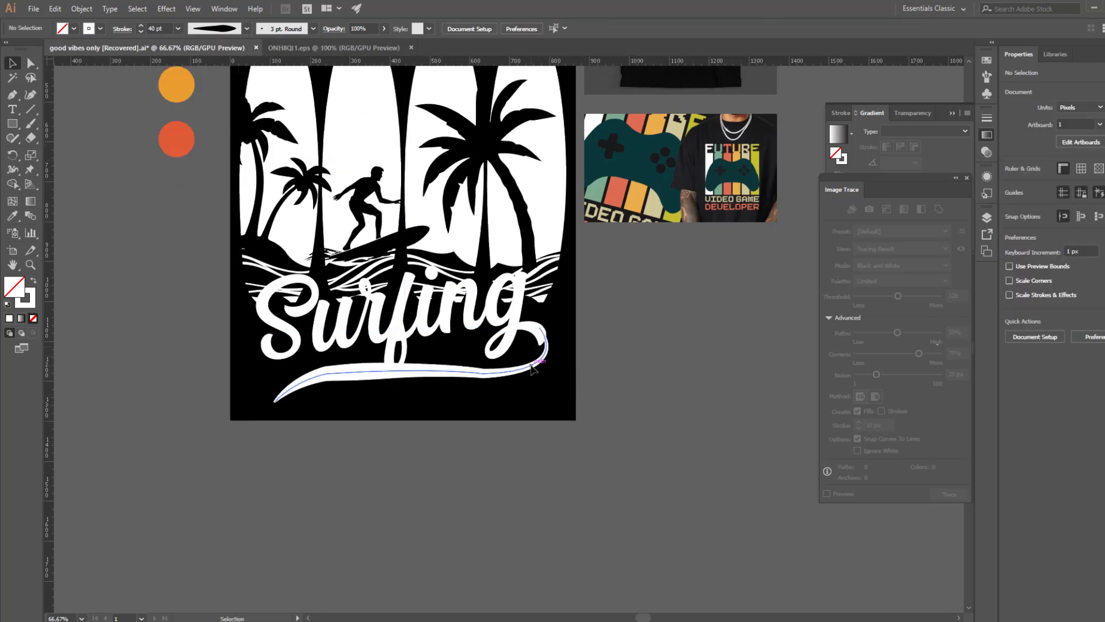
Give the underline curve a triangular width profile flipped to be thin at the g's tail, and set its stroke to 80 pt
left_click(532, 367)
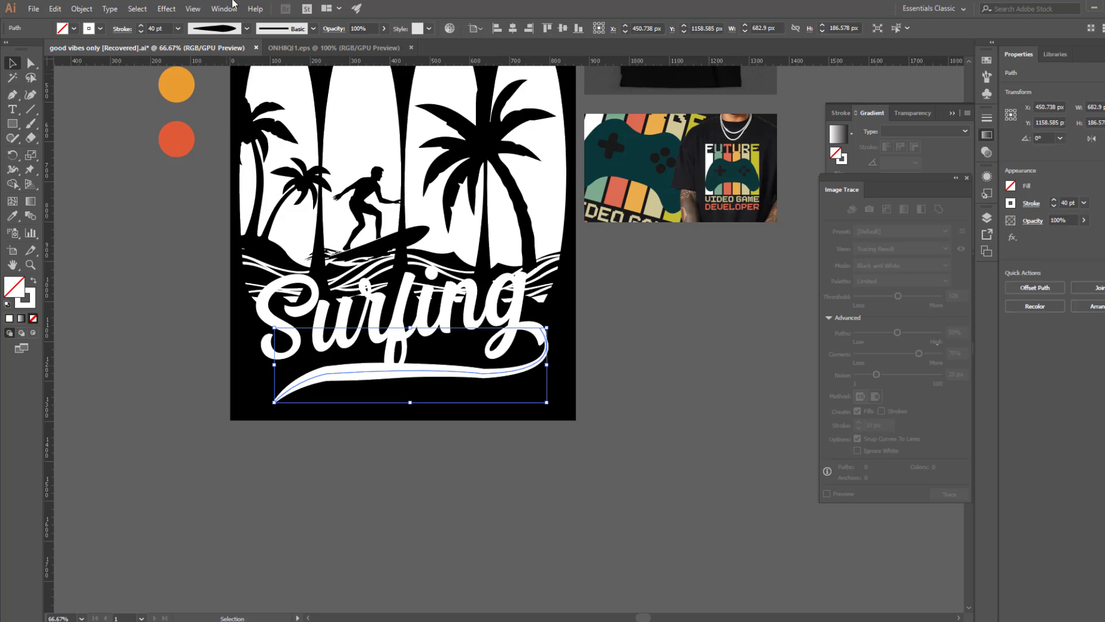
left_click(245, 29)
left_click(190, 122)
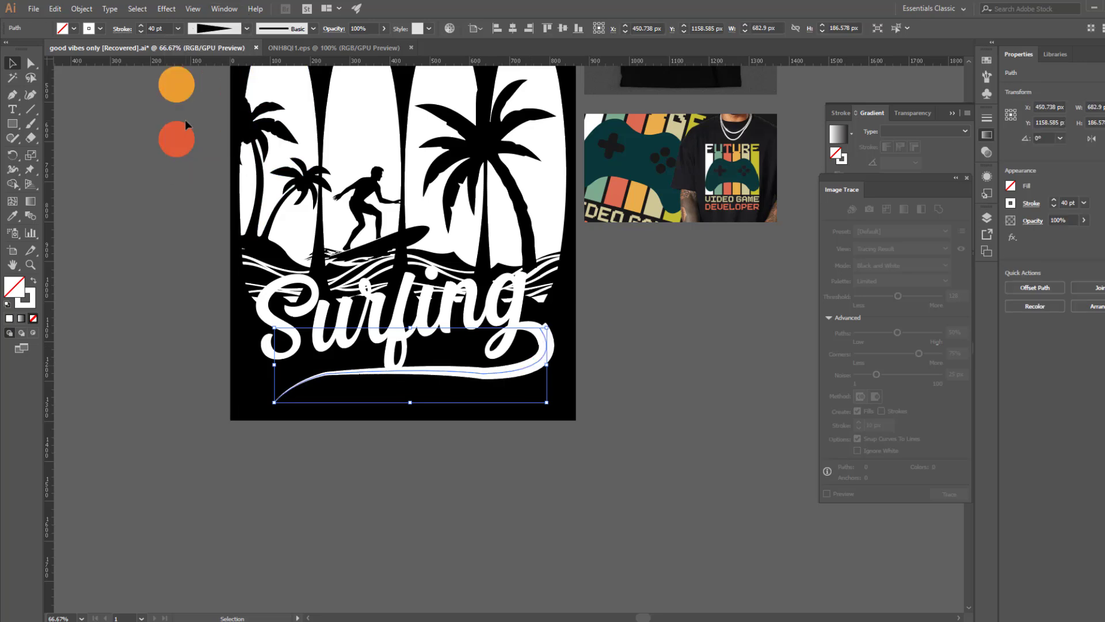
scroll(452, 395, "right", 1)
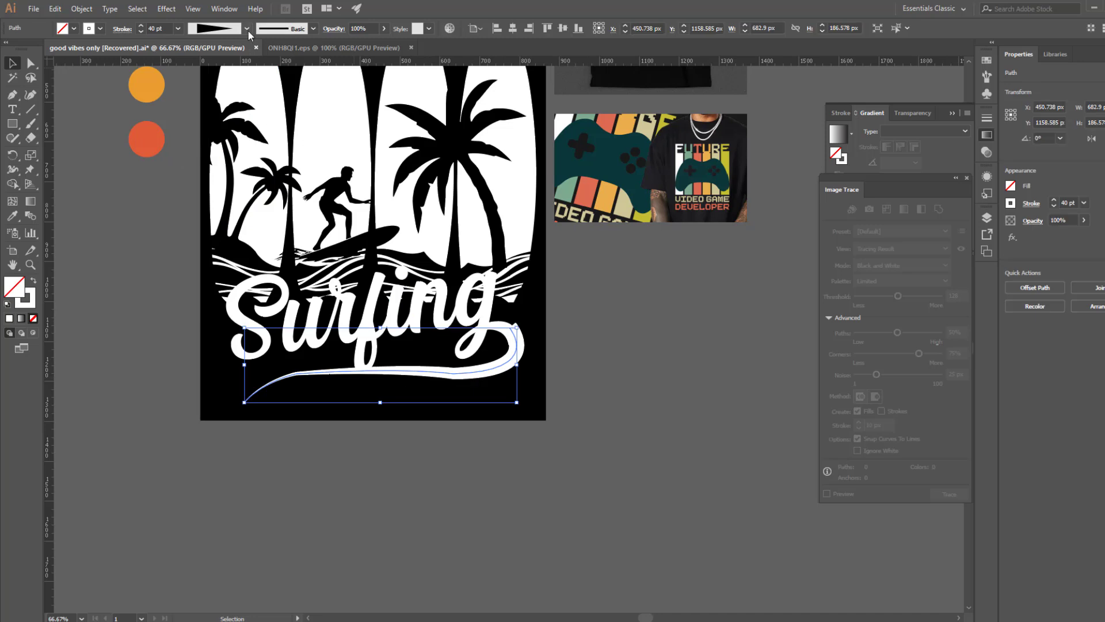
left_click(123, 29)
left_click(113, 215)
left_click(178, 29)
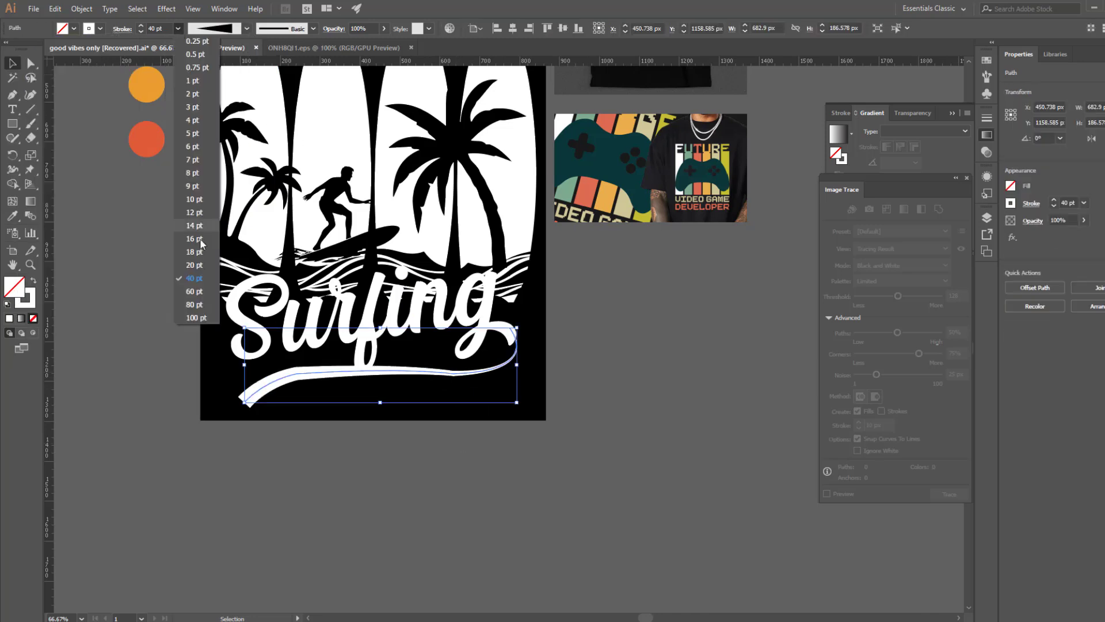
left_click(196, 266)
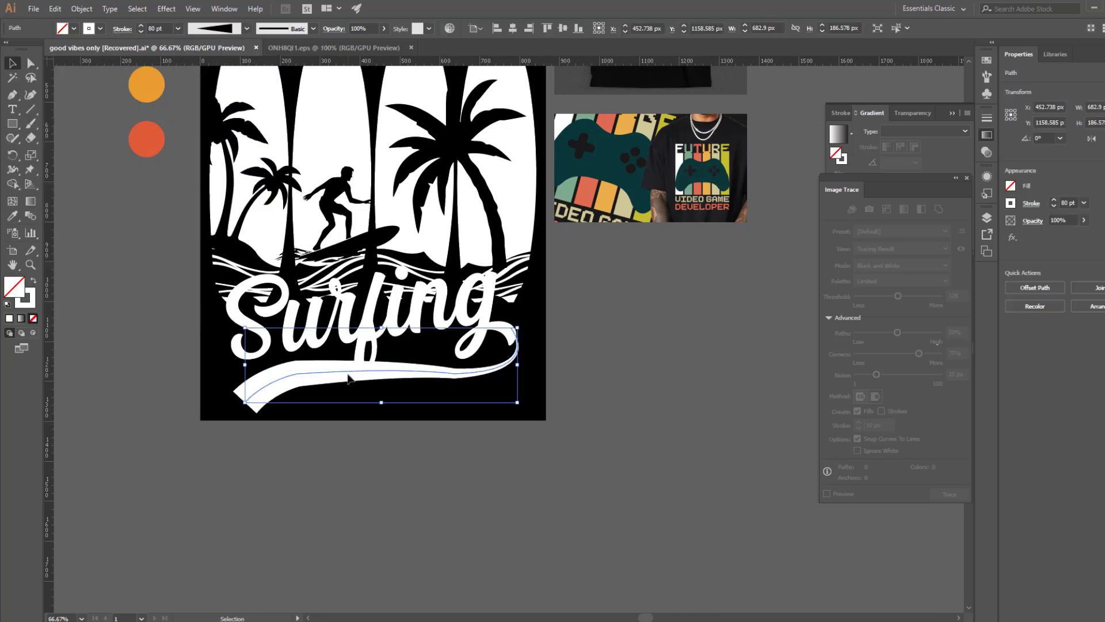
Reshape the end of the g's tail by moving its anchor points onto the thin start of the underline
scroll(486, 371, "up", 2)
key("a")
left_click(457, 373)
left_click_drag(422, 327, 416, 149)
left_click_drag(127, 322, 346, 275)
left_click(288, 290)
left_click_drag(289, 301, 415, 593)
left_click(687, 320)
left_click_drag(689, 323, 425, 450)
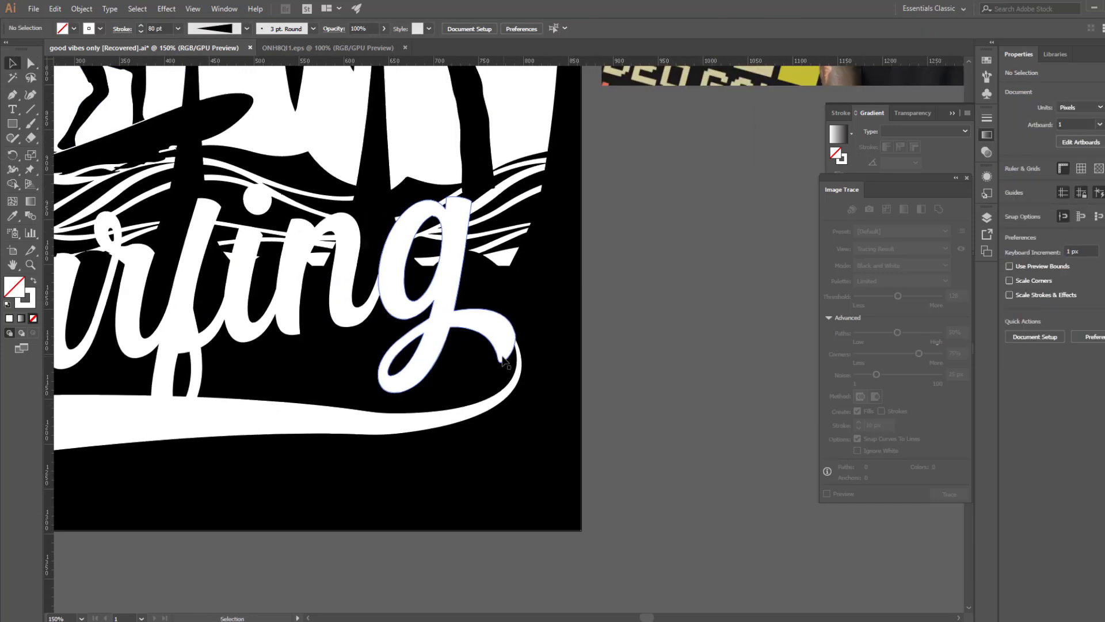
left_click(514, 394)
left_click_drag(514, 393, 512, 373)
left_click(479, 352)
left_click_drag(473, 342, 514, 377)
left_click_drag(502, 360, 513, 378)
left_click(536, 369)
Adjust the anchor points and handles at the g's tail end so its edges flow into the underline
key("z")
left_click(526, 358)
left_click(525, 358)
left_click(525, 358)
left_click(525, 359)
key("a")
left_click(412, 338)
left_click_drag(418, 338, 433, 394)
left_click(414, 264)
left_click_drag(413, 264, 421, 293)
left_click(430, 301)
key("z")
left_click(465, 414, "alt")
left_click(462, 333, "alt")
left_click(490, 328, "alt")
left_click(490, 327, "alt")
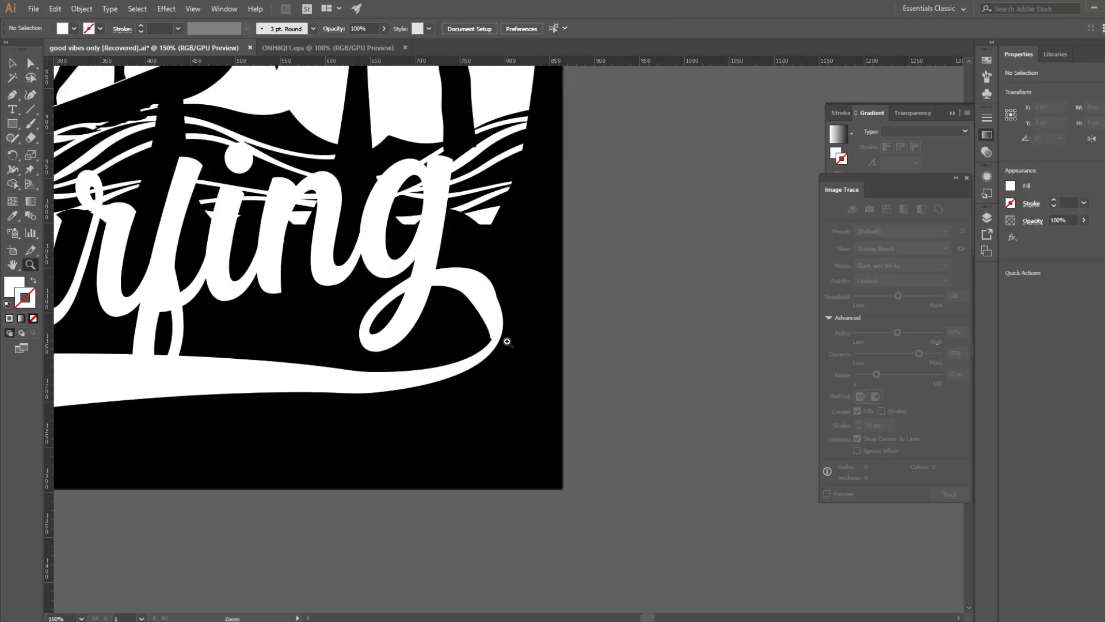
Move the inner anchor point slightly up where the g's tail meets the underline
left_click(507, 340)
left_click(508, 340)
key("v")
left_click(490, 344)
left_click(30, 63)
mouse_move(478, 346)
left_mouse_down()
mouse_move(487, 352)
mouse_move(461, 378)
mouse_move(481, 328)
mouse_move(472, 330)
left_mouse_up()
left_click(499, 350)
Smooth the inner corner of the joint between the g's tail and the underline
key("z")
left_click(498, 348)
left_click(497, 328)
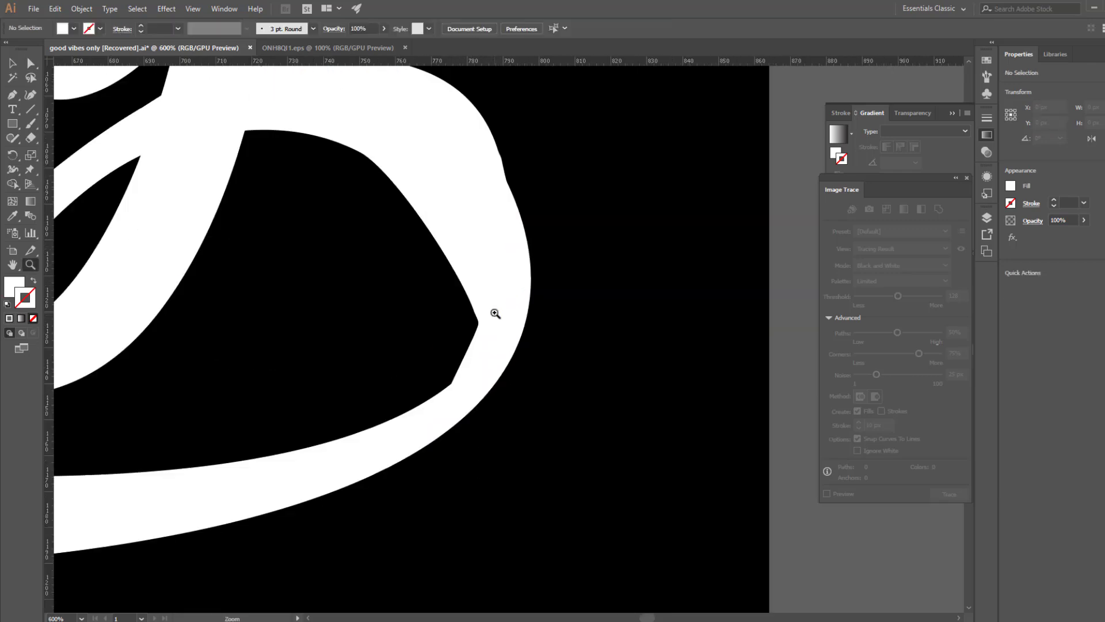
left_click(498, 314)
key("a")
left_click(481, 352)
left_click_drag(472, 380, 484, 389)
left_click(412, 384)
key("z")
left_click(435, 378, "alt")
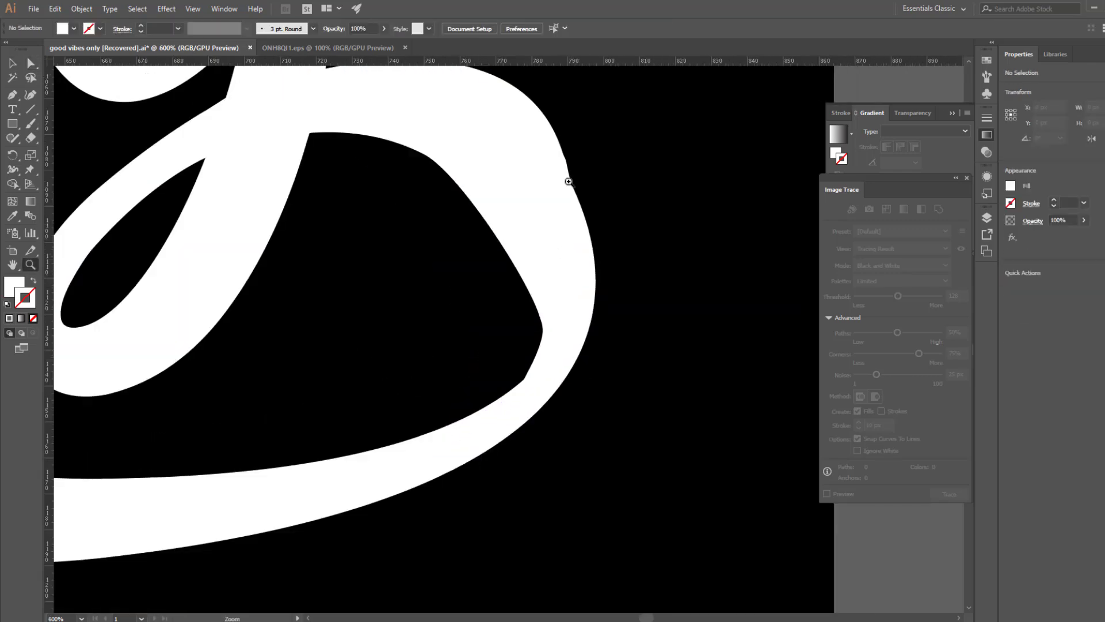
Smooth the kink on the outer edge of the joint between the g's tail and the underline
key("v")
left_click(566, 178)
left_click(31, 63)
left_click(511, 248)
left_click_drag(516, 269, 521, 275)
left_click(557, 291)
key("z")
left_click(495, 365, "alt")
left_click(495, 365, "alt")
left_click(495, 367, "alt")
key("v")
key("z")
key("v")
left_click(492, 365)
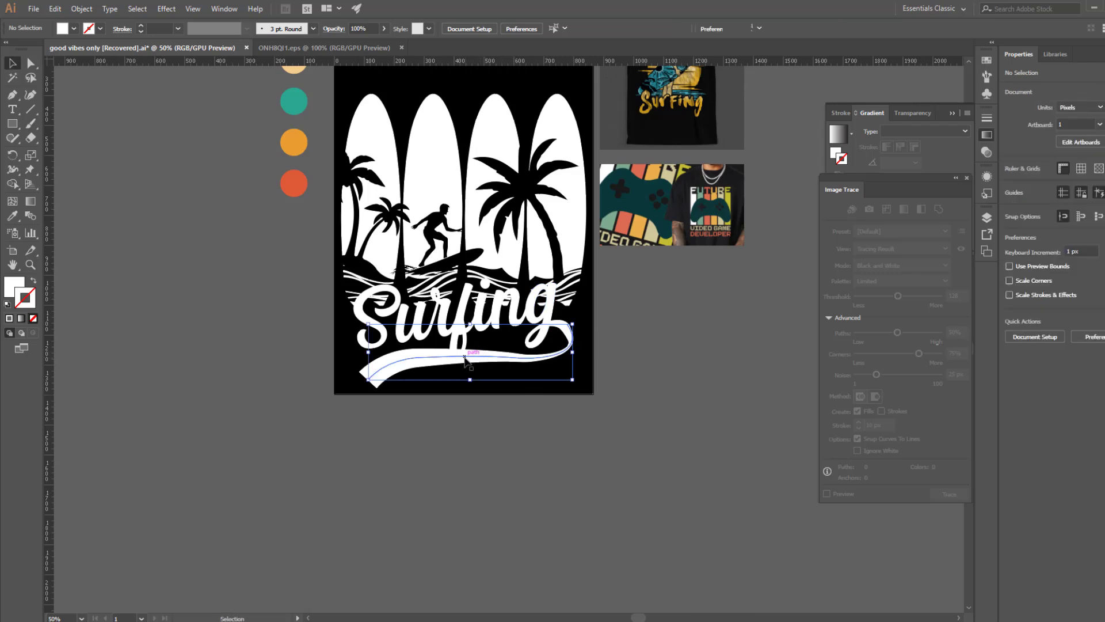
left_click(541, 381)
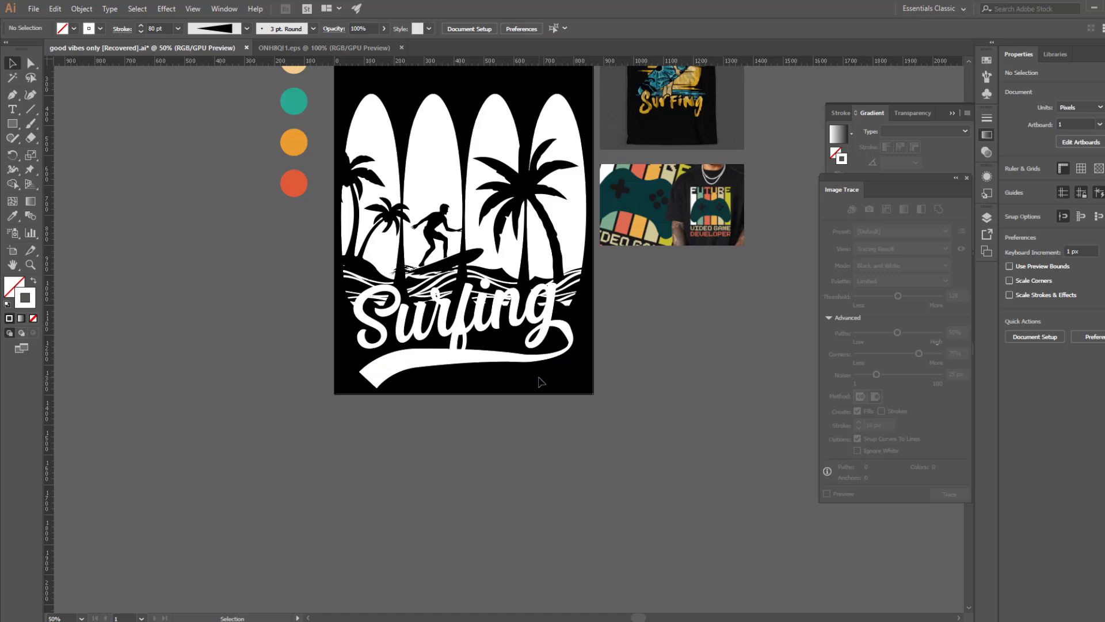
Expand the appearance of the swoosh underline's tapered stroke so it becomes a filled shape
left_click(469, 368)
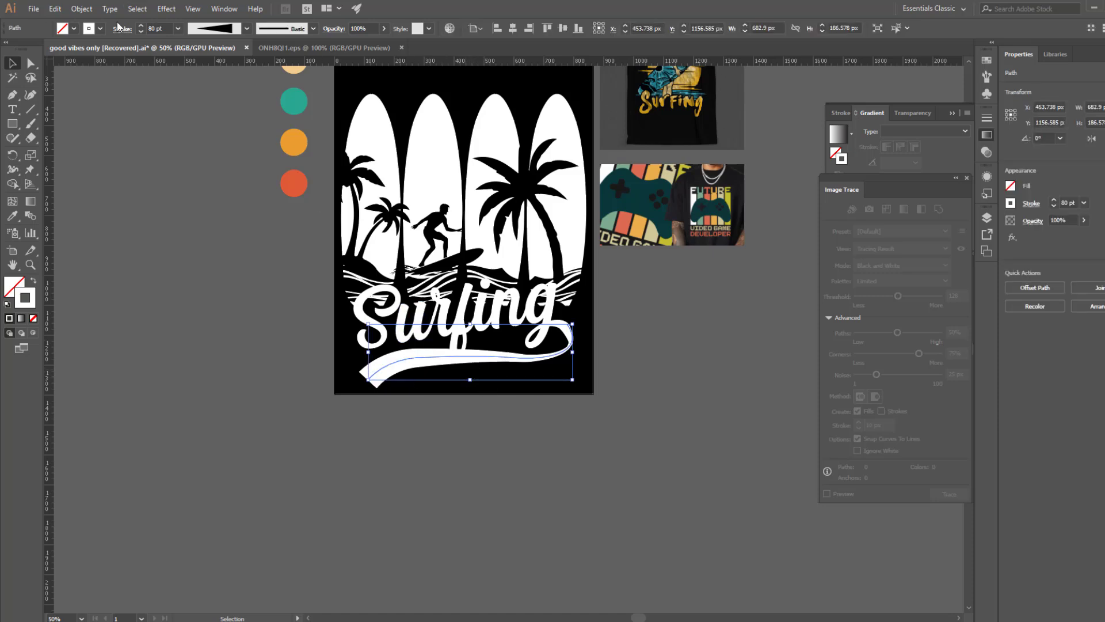
left_click(81, 9)
left_click(99, 149)
left_click(81, 8)
left_click(419, 422)
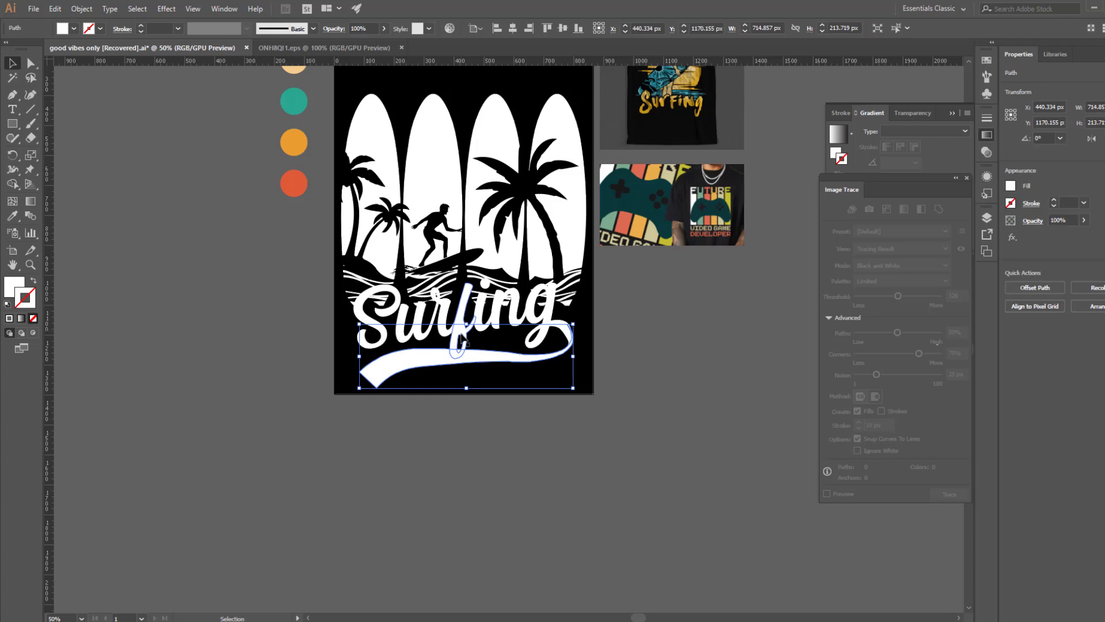
left_click(471, 390)
Create an Offset Path of 6 px around the Surfing lettering, keeping miter joins
key("z")
left_click(481, 337)
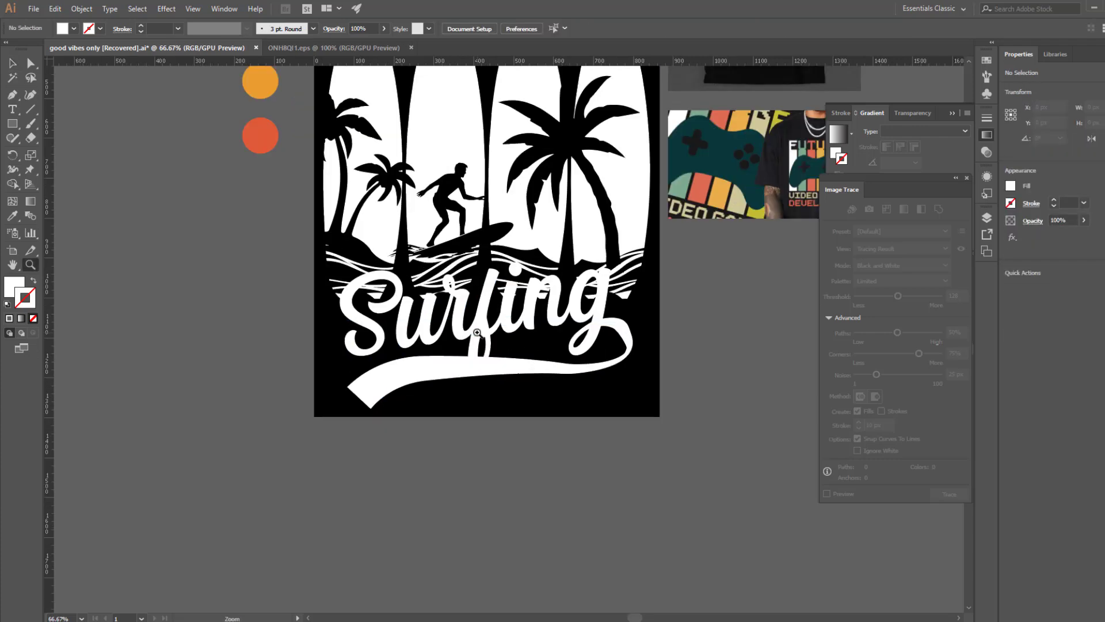
left_click(490, 338)
key("v")
left_click(488, 351)
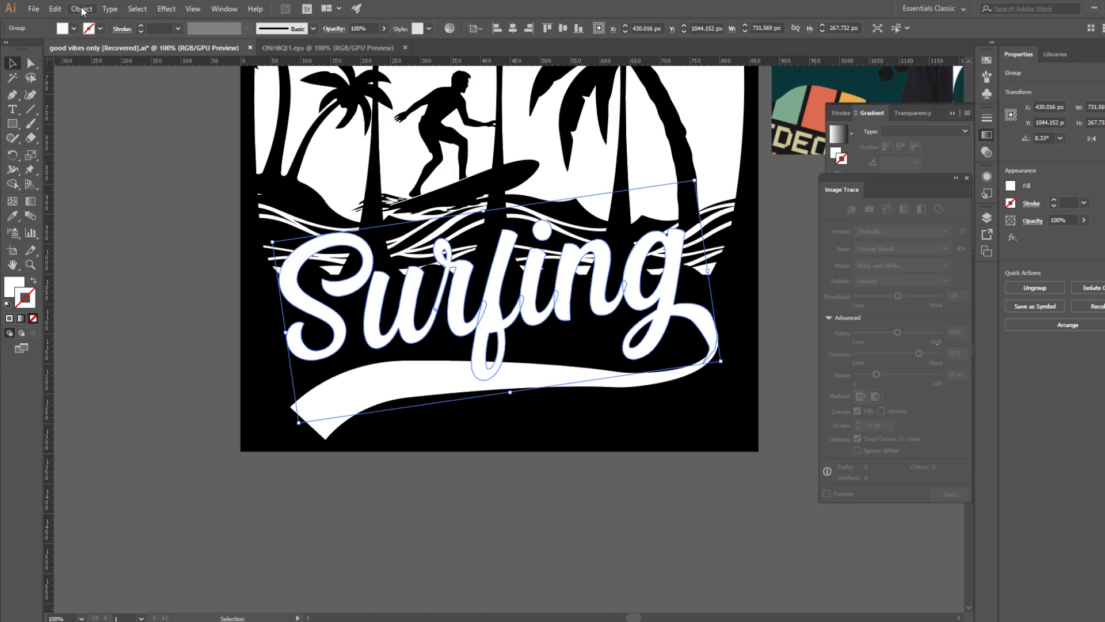
left_click(81, 9)
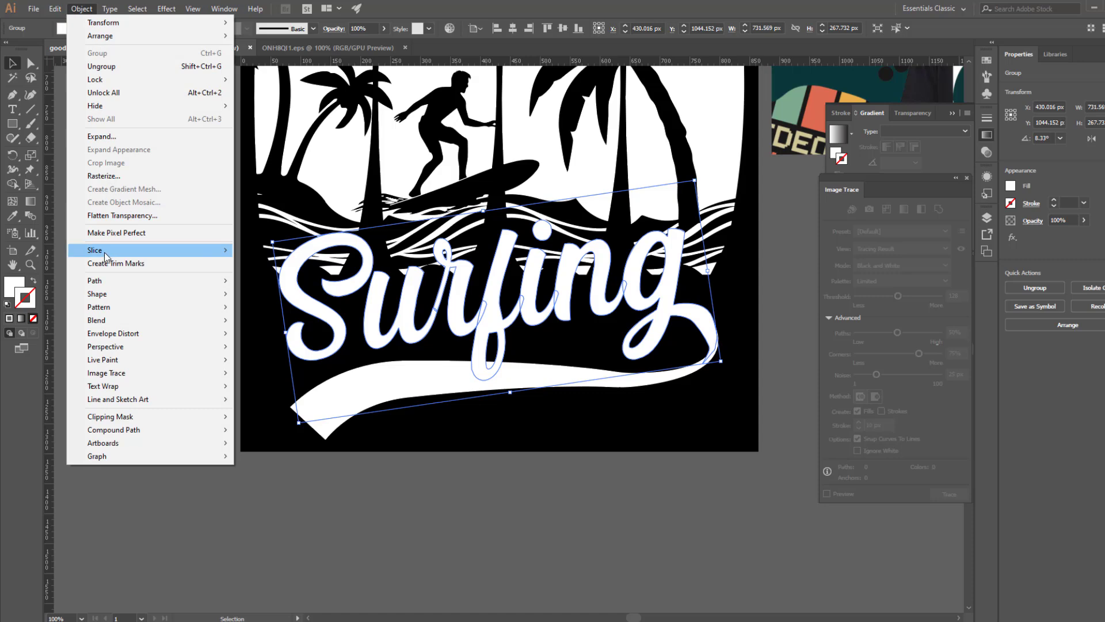
mouse_move(106, 282)
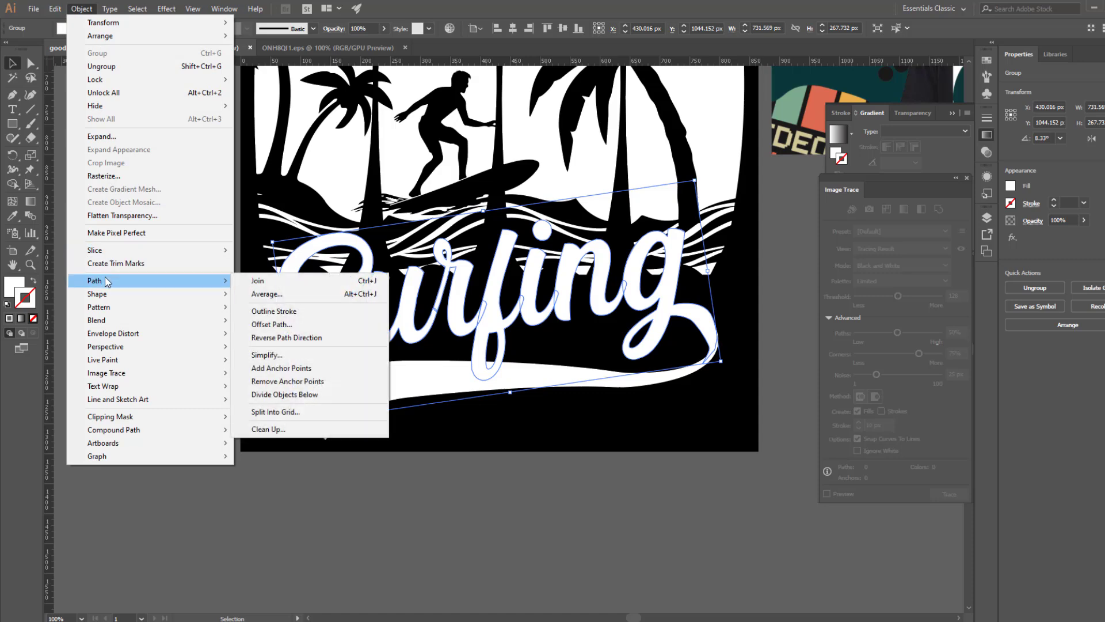
left_click(272, 325)
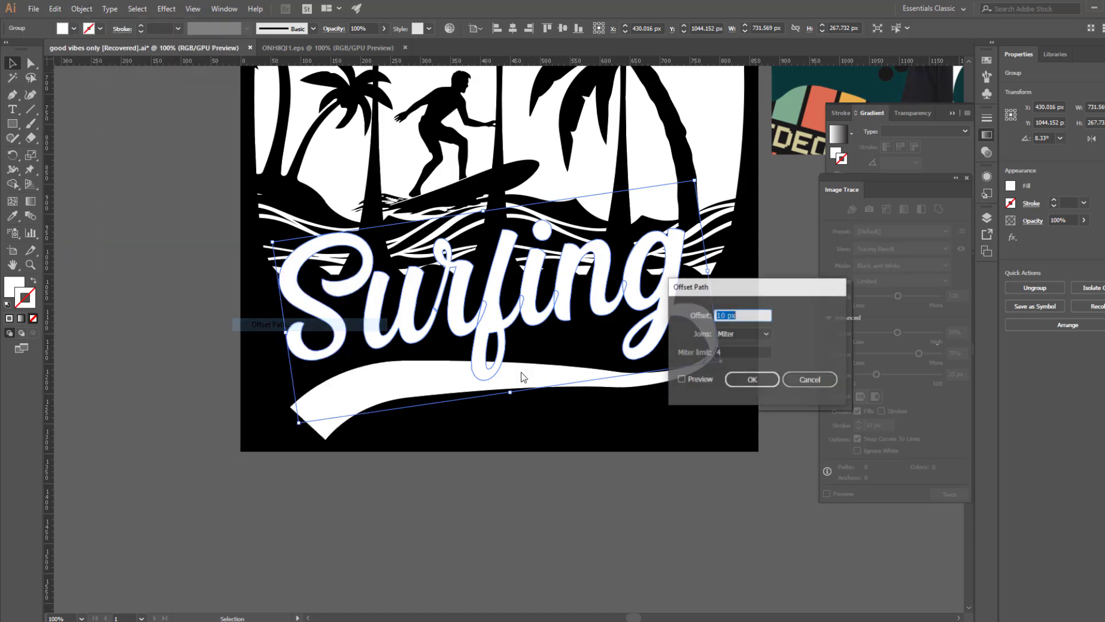
left_click(690, 379)
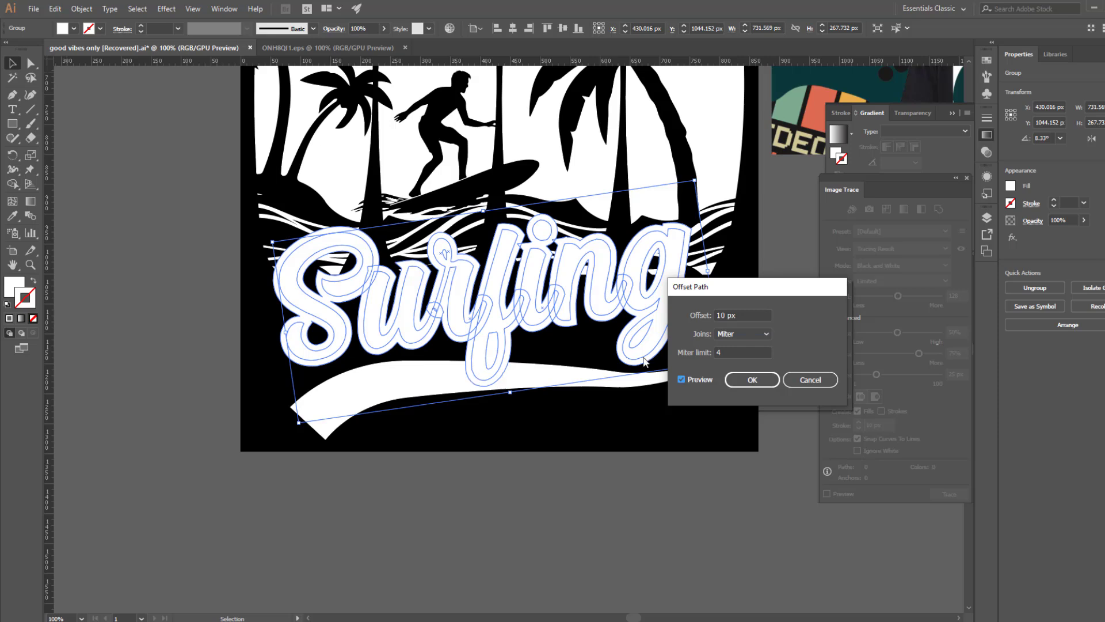
left_click(747, 316)
key("Down")
key("Down")
key("Down")
key("Down")
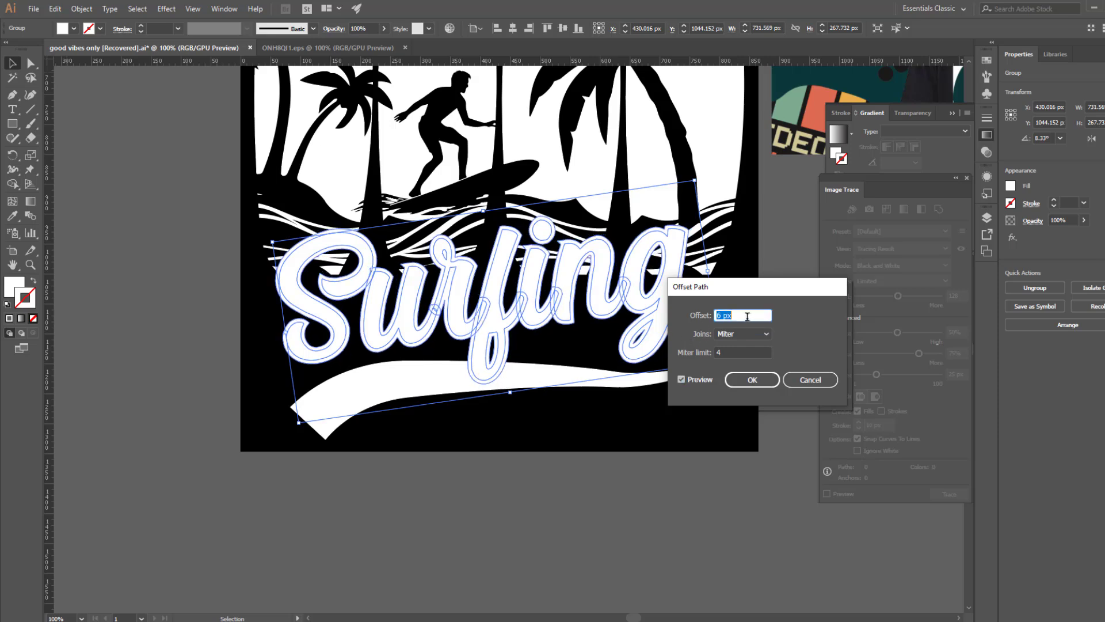
left_click(753, 380)
Cut the lettering's offset outline and paste it in front at the same position
left_click(55, 8)
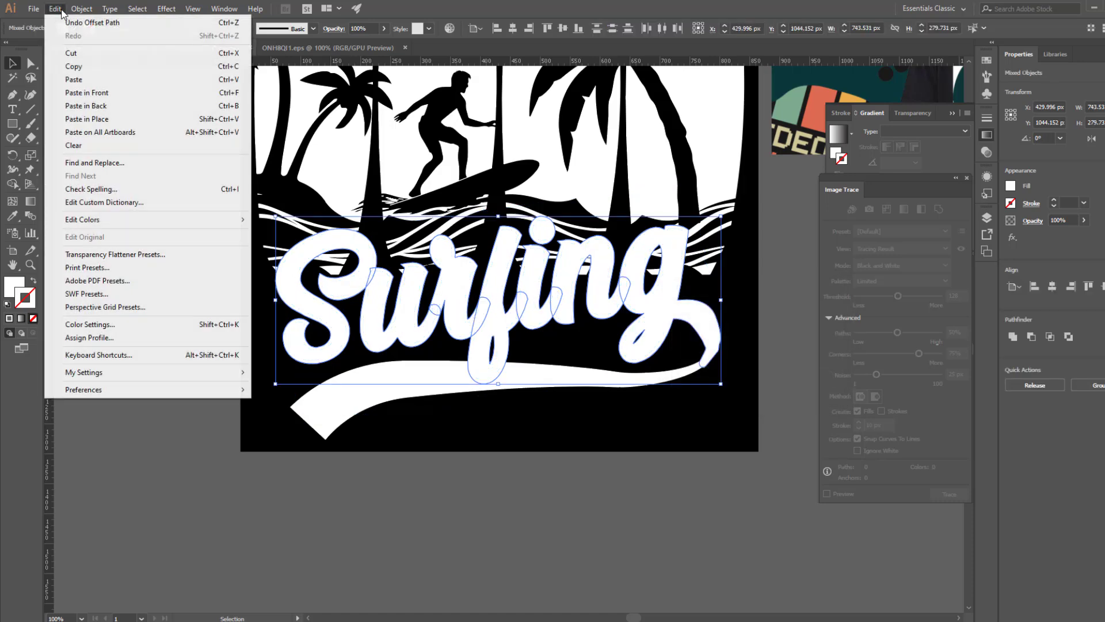
left_click(71, 53)
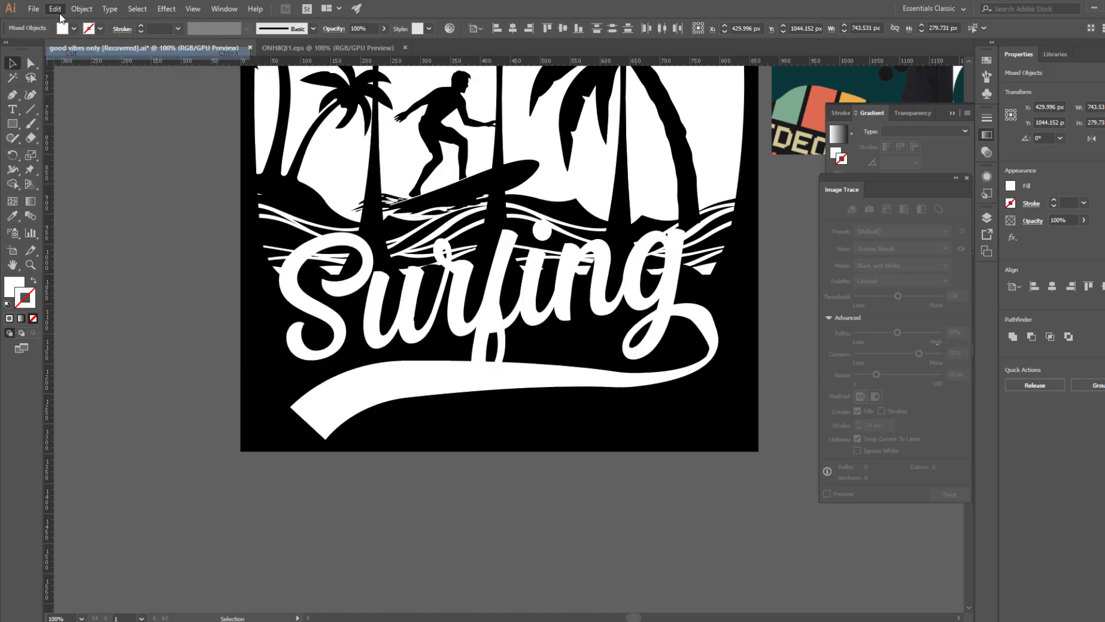
left_click(56, 9)
left_click(84, 94)
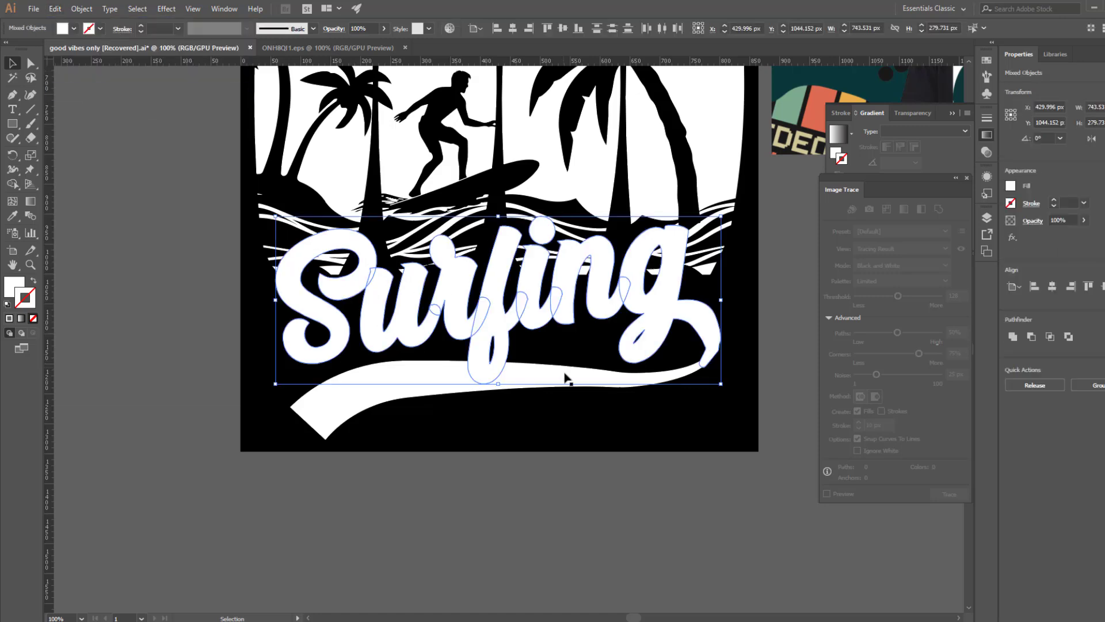
With the Shape Builder, subtract the offset outline around the f's loop from the swoosh underline to leave a gap
left_click(359, 399, "shift")
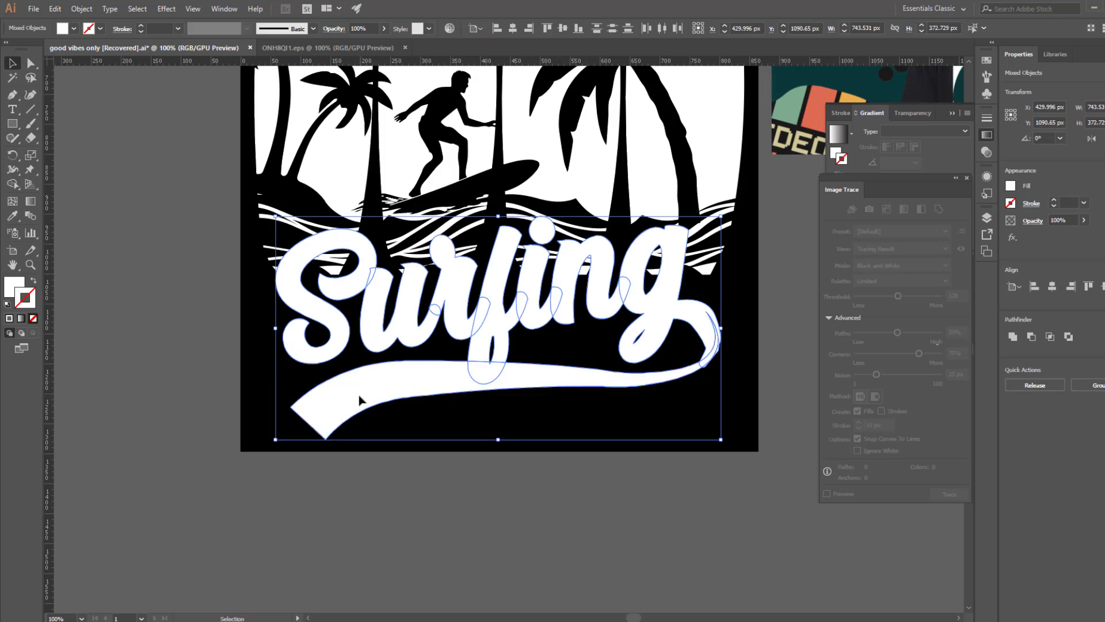
left_click(12, 186)
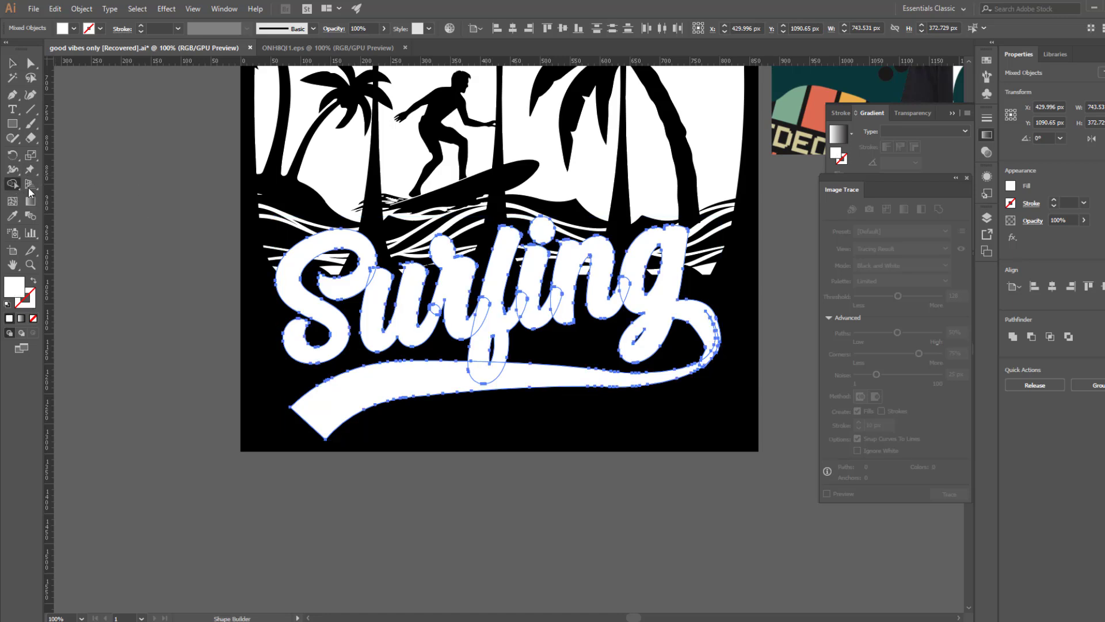
left_click(483, 375)
Erase the leftover offset pieces around the Surfing letters with the Shape Builder, then deselect everything
mouse_move(299, 318)
left_mouse_down()
mouse_move(576, 333)
mouse_move(720, 293)
left_mouse_up()
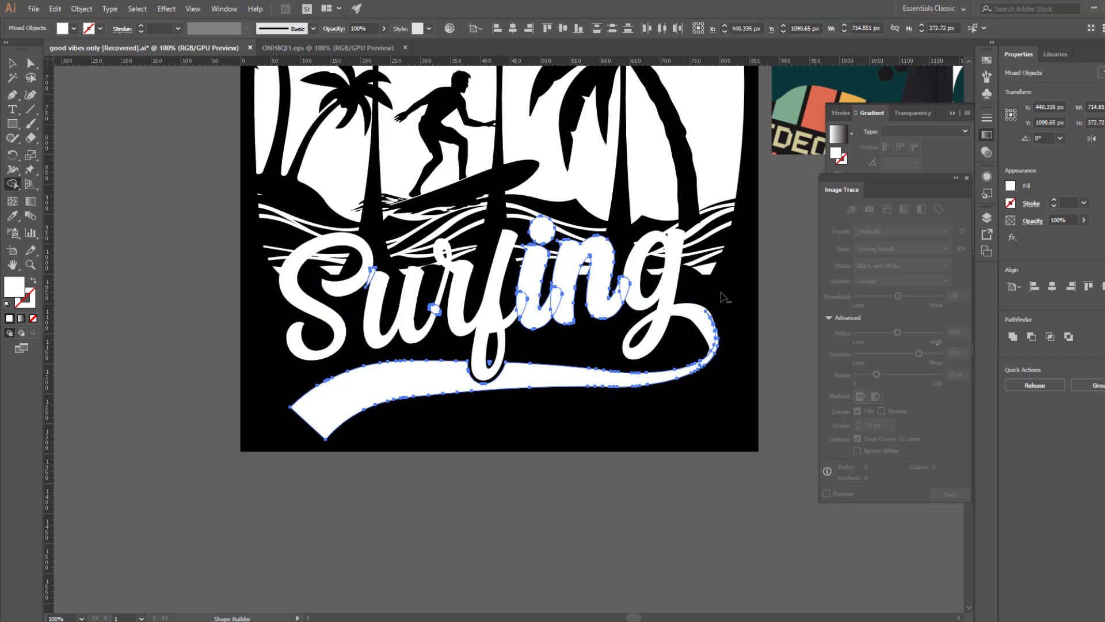
mouse_move(581, 211)
left_mouse_down()
mouse_move(504, 240)
mouse_move(633, 268)
left_mouse_up()
left_click_drag(576, 298, 506, 305)
left_click_drag(653, 283, 610, 290)
left_click_drag(470, 305, 402, 314)
left_click_drag(340, 269, 377, 280)
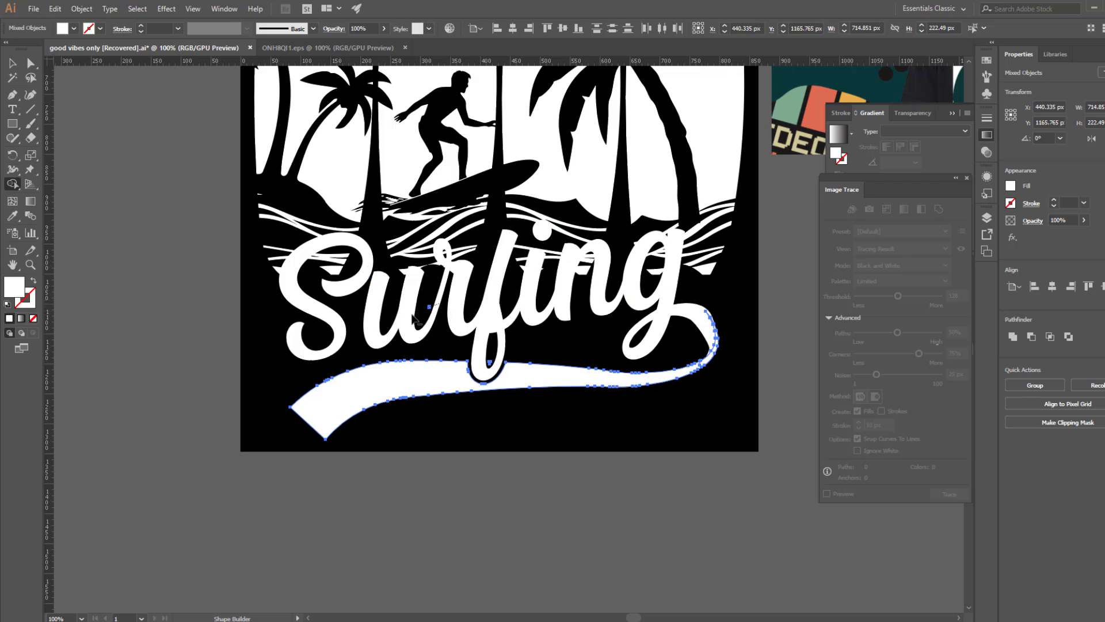
left_click(427, 313, "alt")
key("v")
left_click(114, 286)
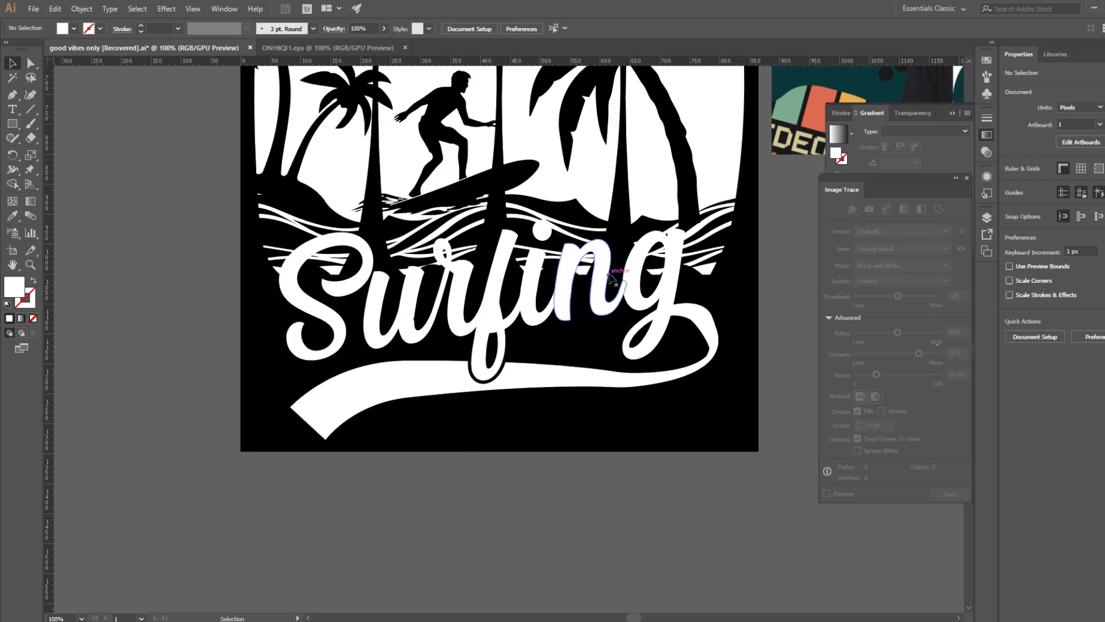
Unite the Surfing lettering and the swoosh underline with Pathfinder
left_click_drag(505, 392, 497, 476)
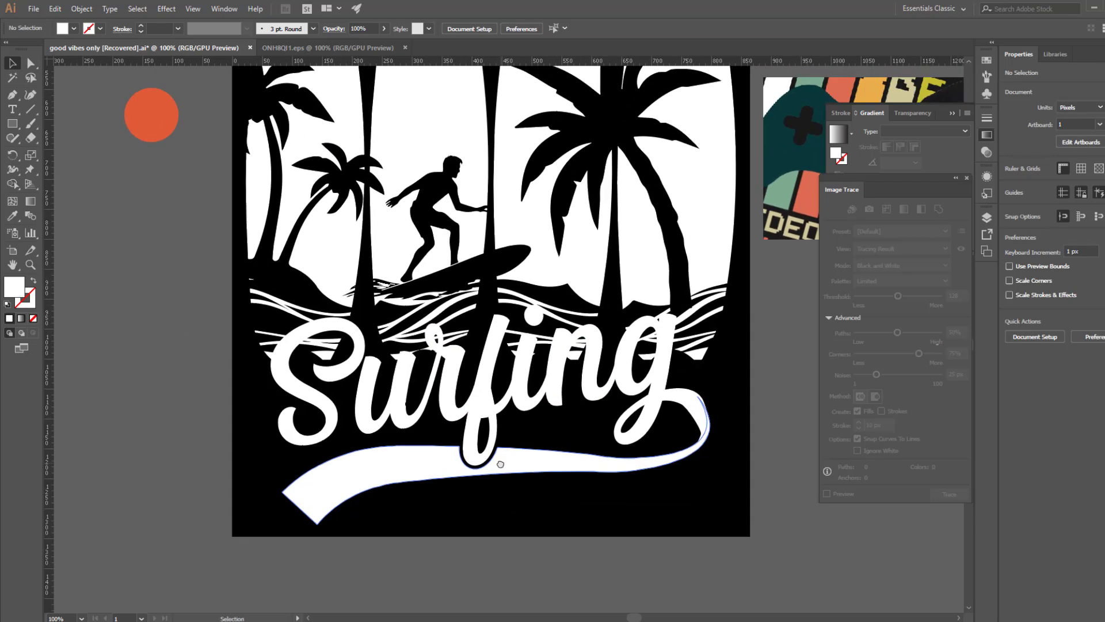
left_click(665, 384)
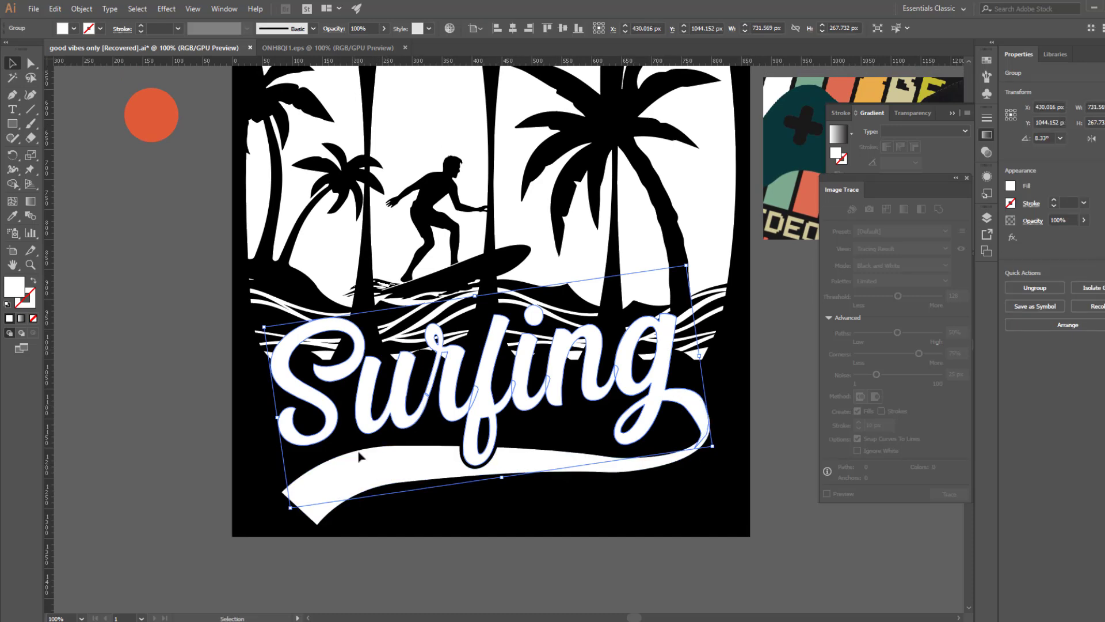
left_click(350, 481, "shift")
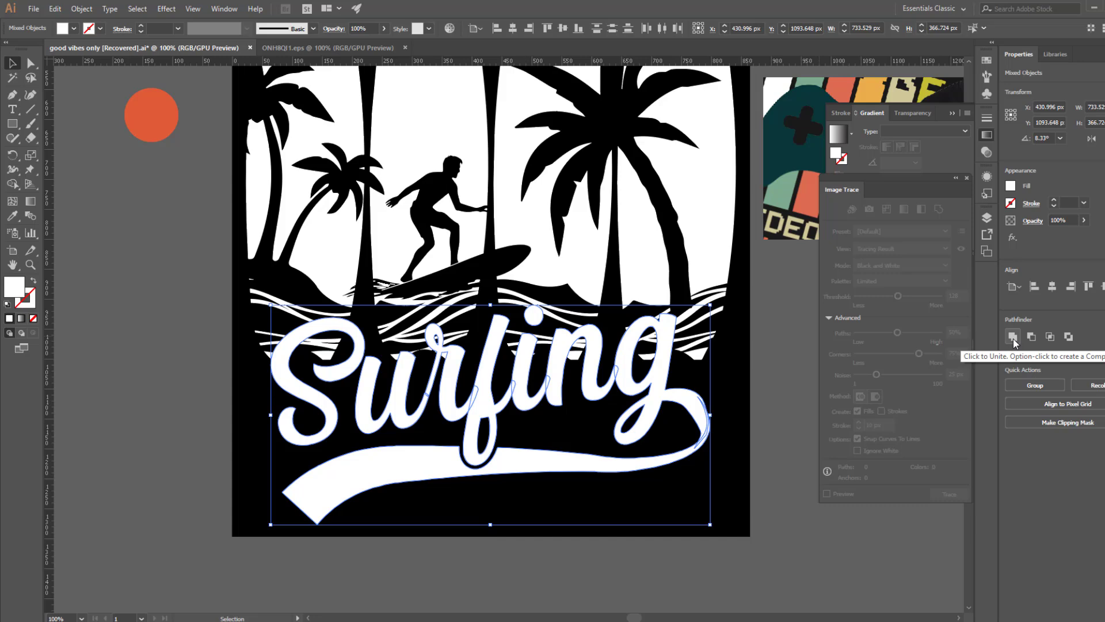
left_click(1013, 337)
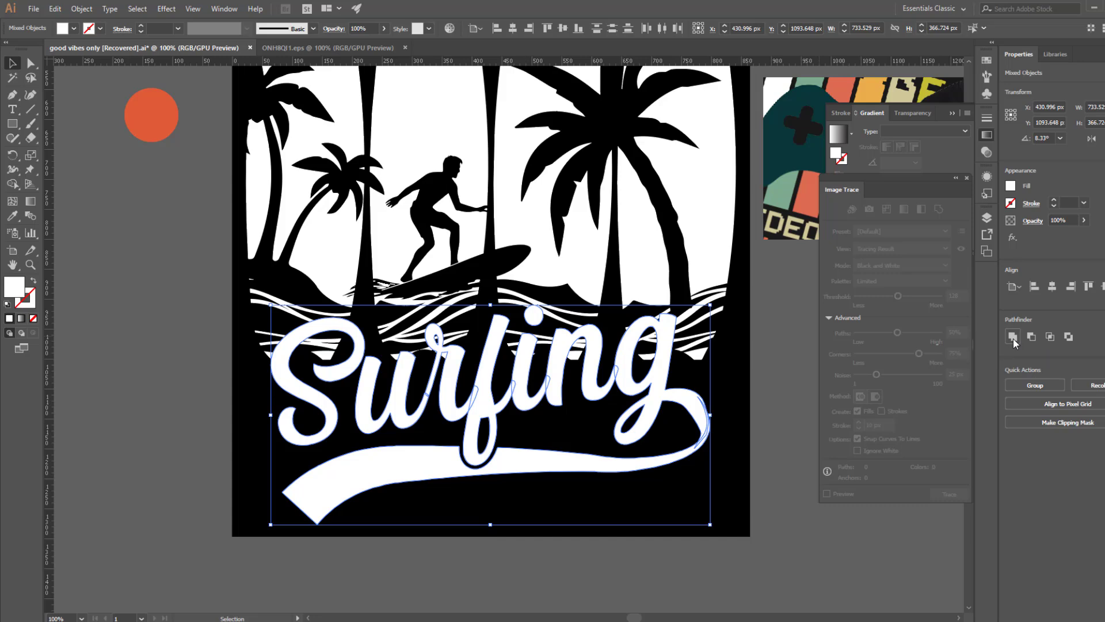
left_click(559, 506)
Create a 6 px Offset Path around the united lettering and underline, and cut the offset outline to the clipboard
scroll(501, 323, "down", 3)
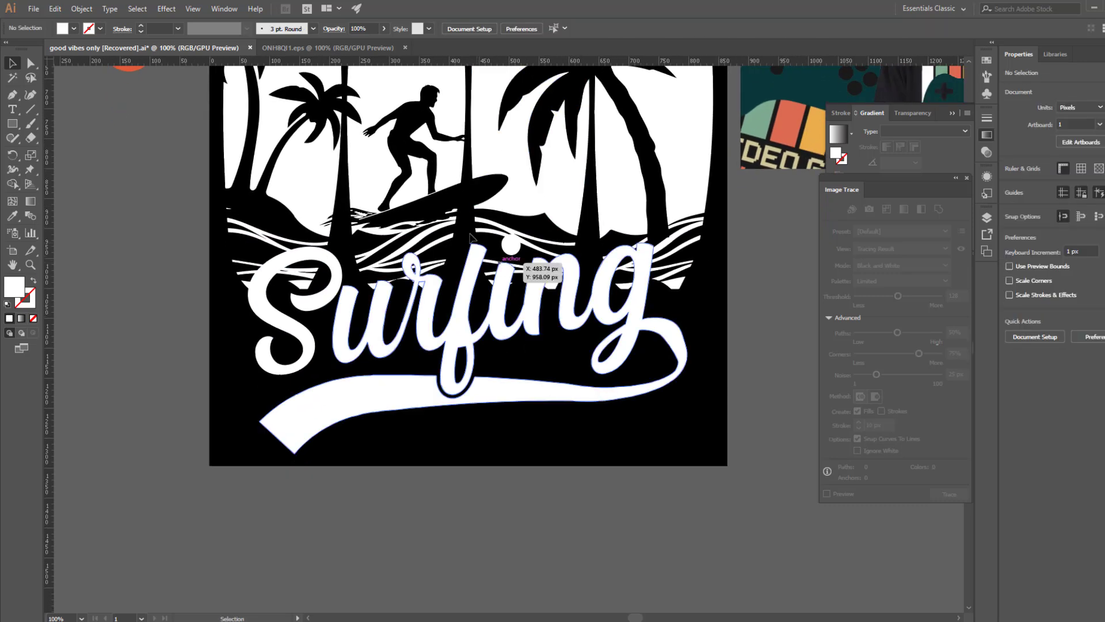
scroll(476, 246, "up", 3)
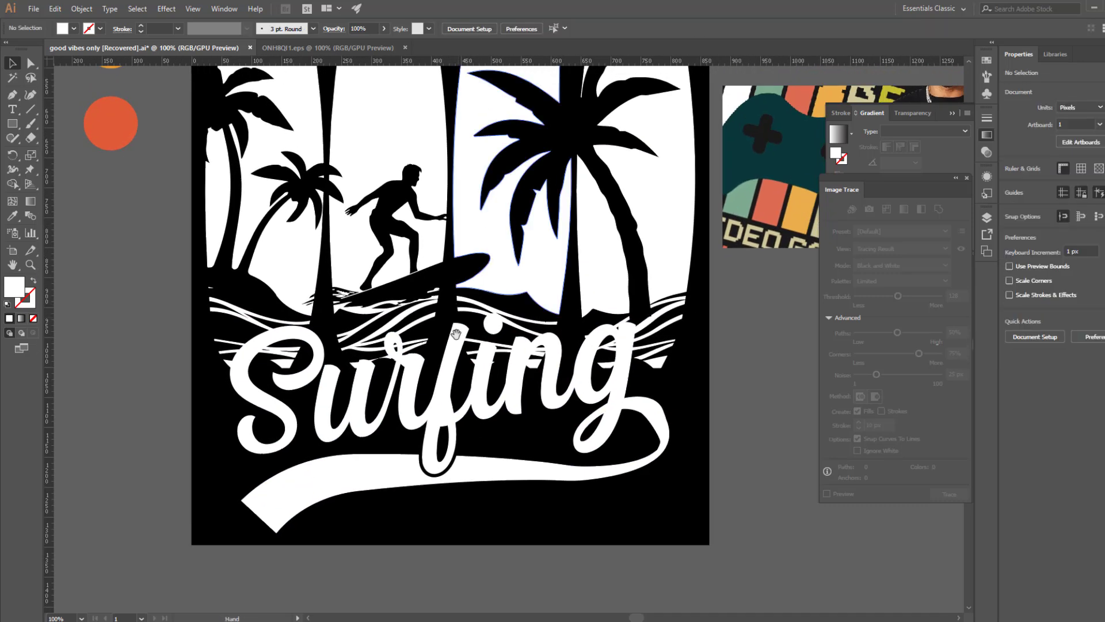
left_click(404, 363)
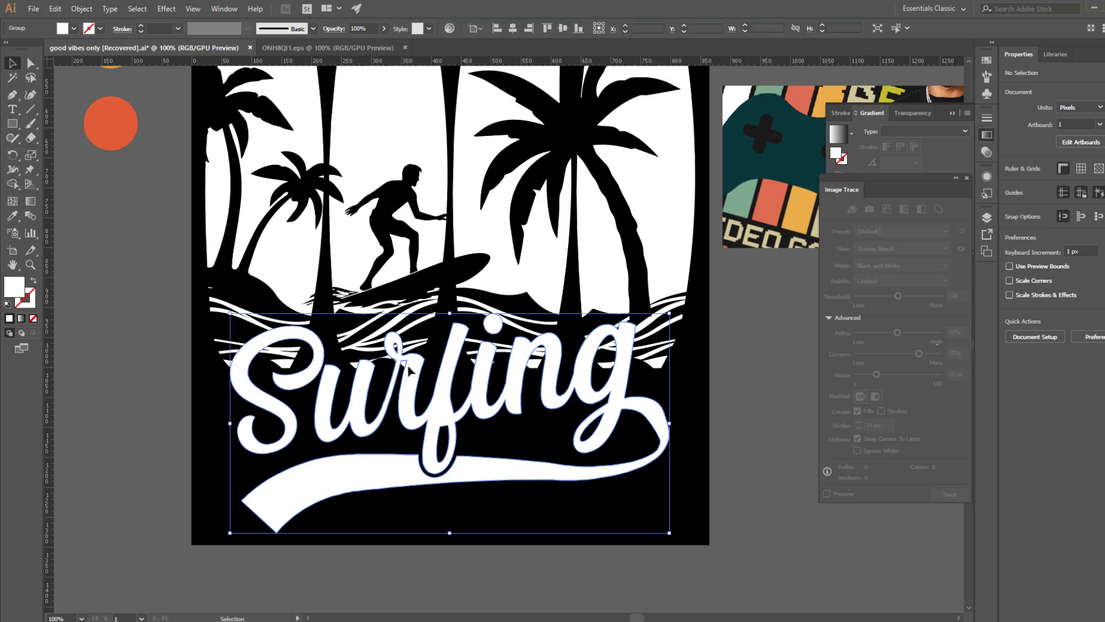
left_click(81, 8)
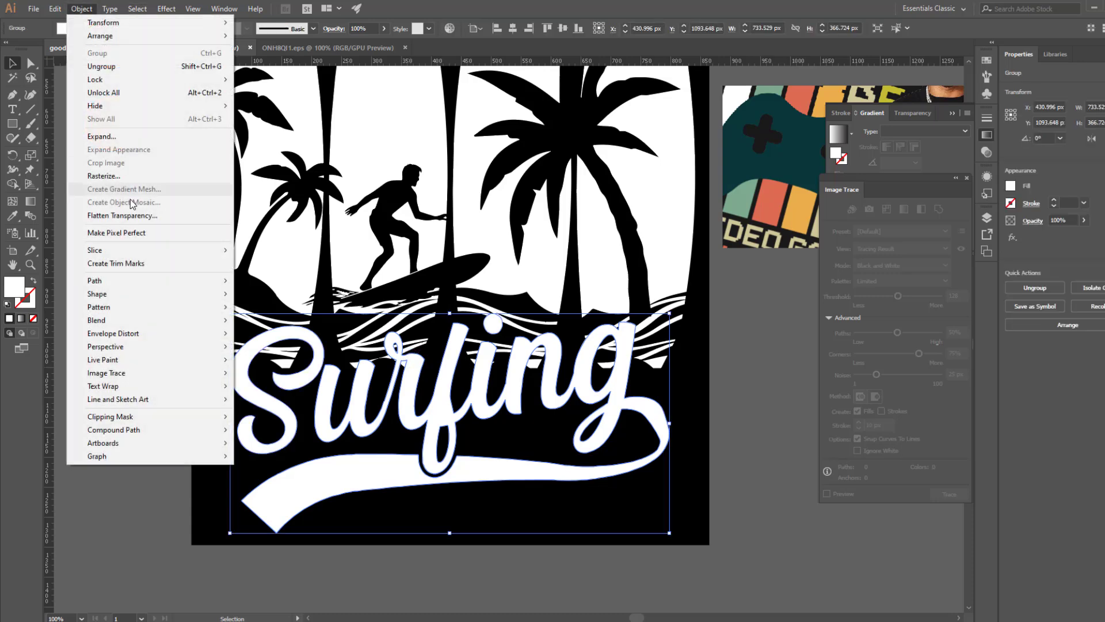
mouse_move(119, 285)
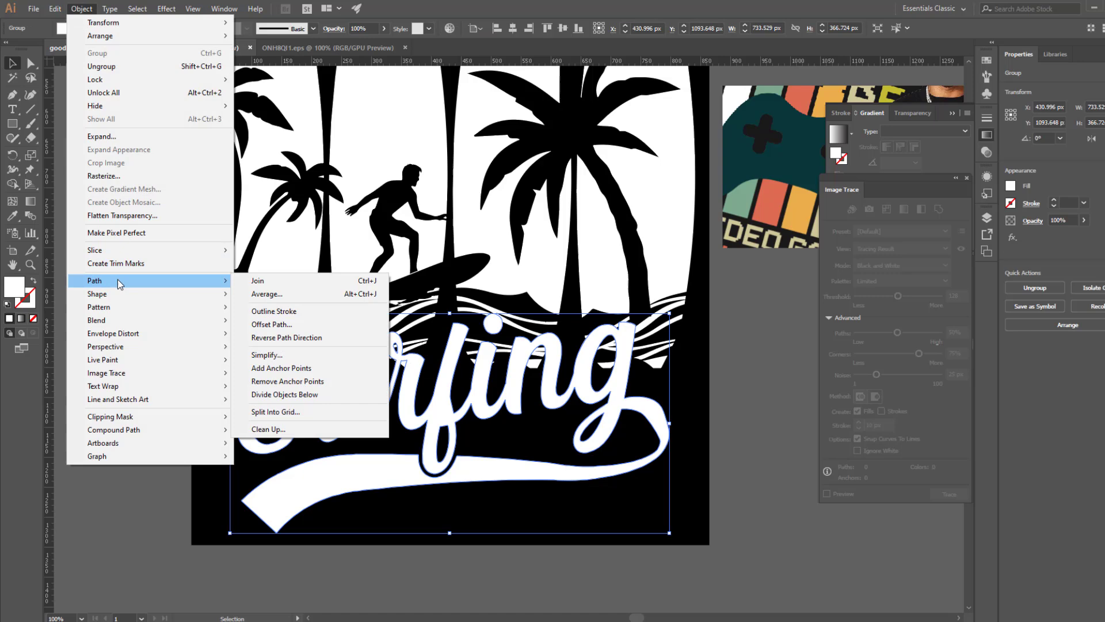
left_click(261, 325)
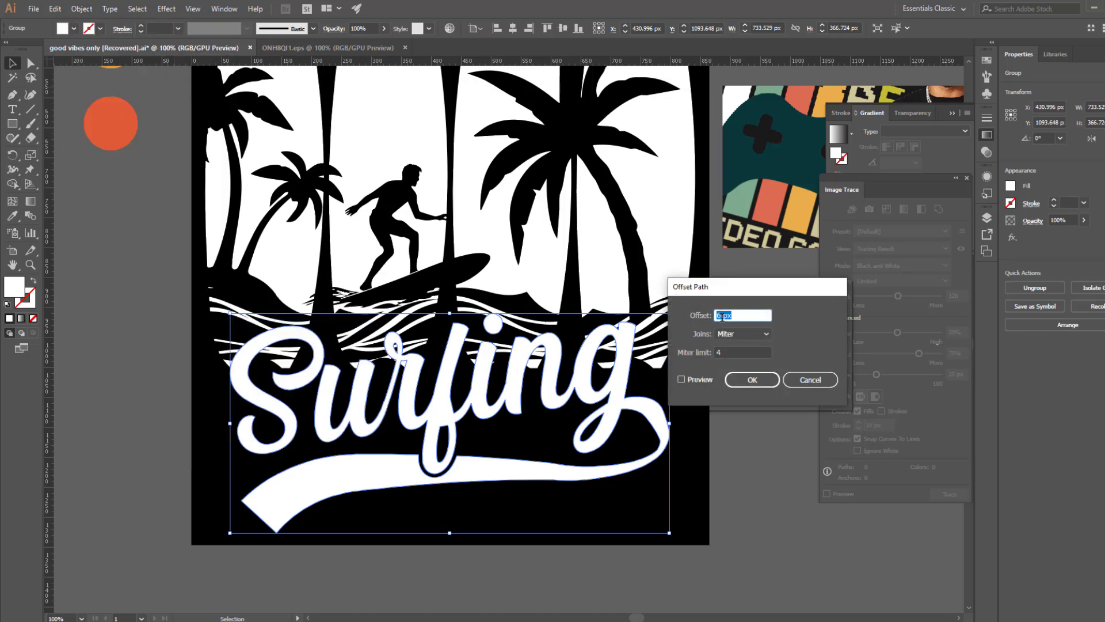
left_click(696, 382)
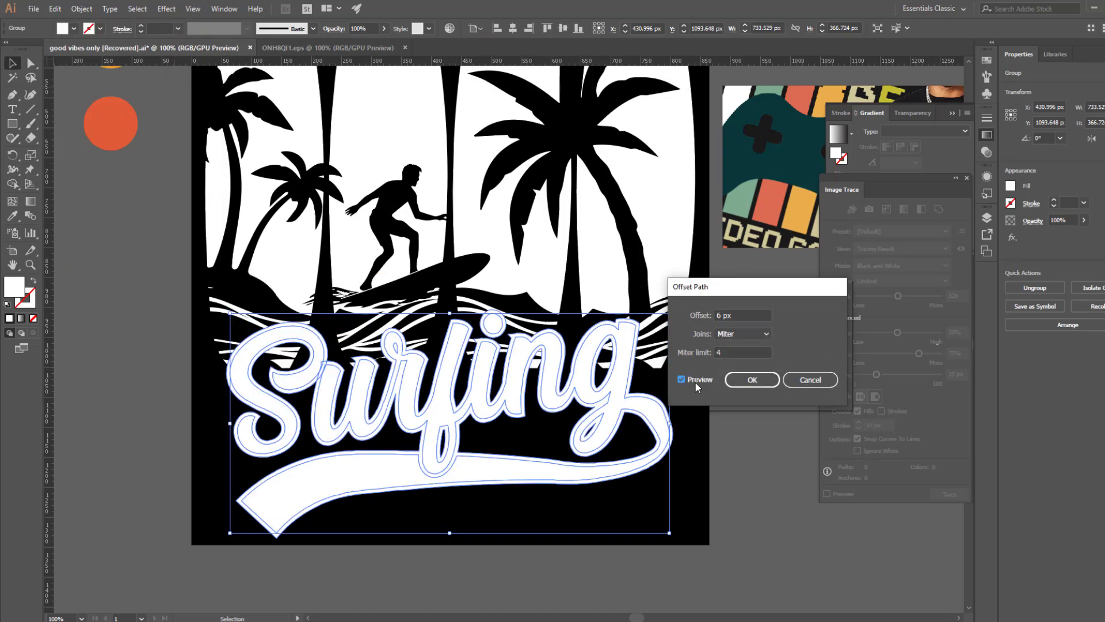
left_click(753, 381)
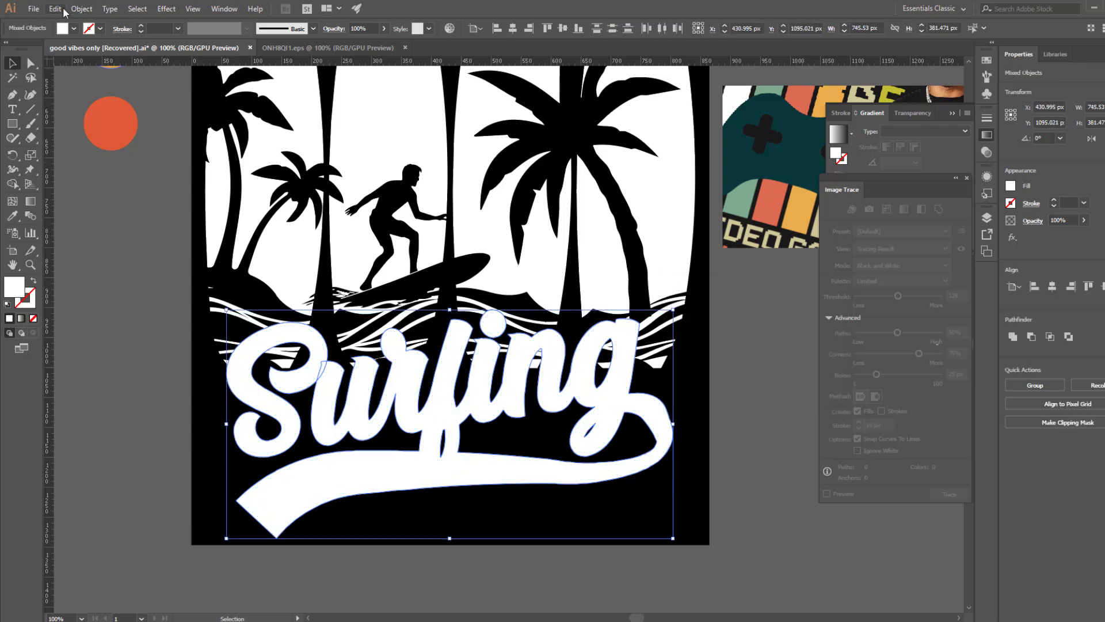
left_click(55, 8)
left_click(69, 53)
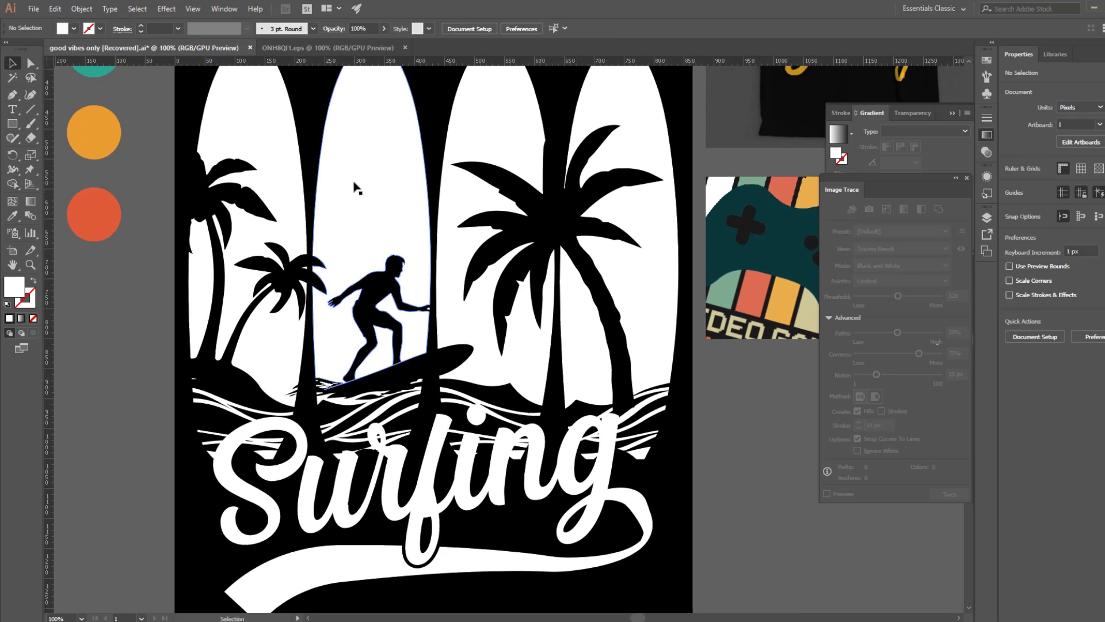
Turn the surfboard, palm and wave artwork group into a single compound path
key("ctrl+v")
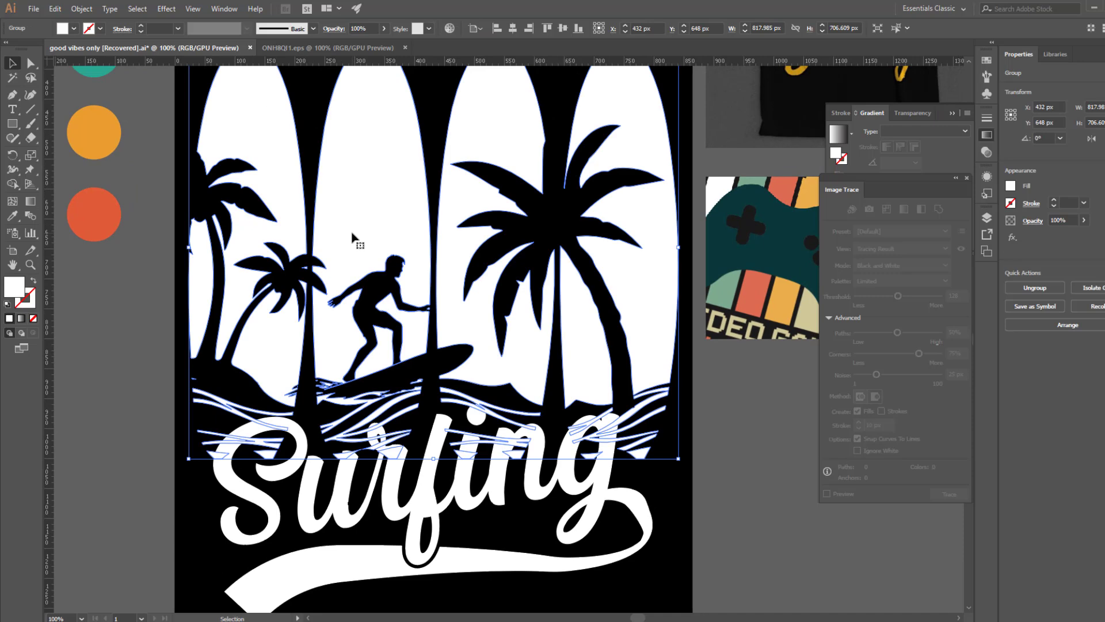
key("a")
key("ctrl+8")
key("v")
left_click(161, 387)
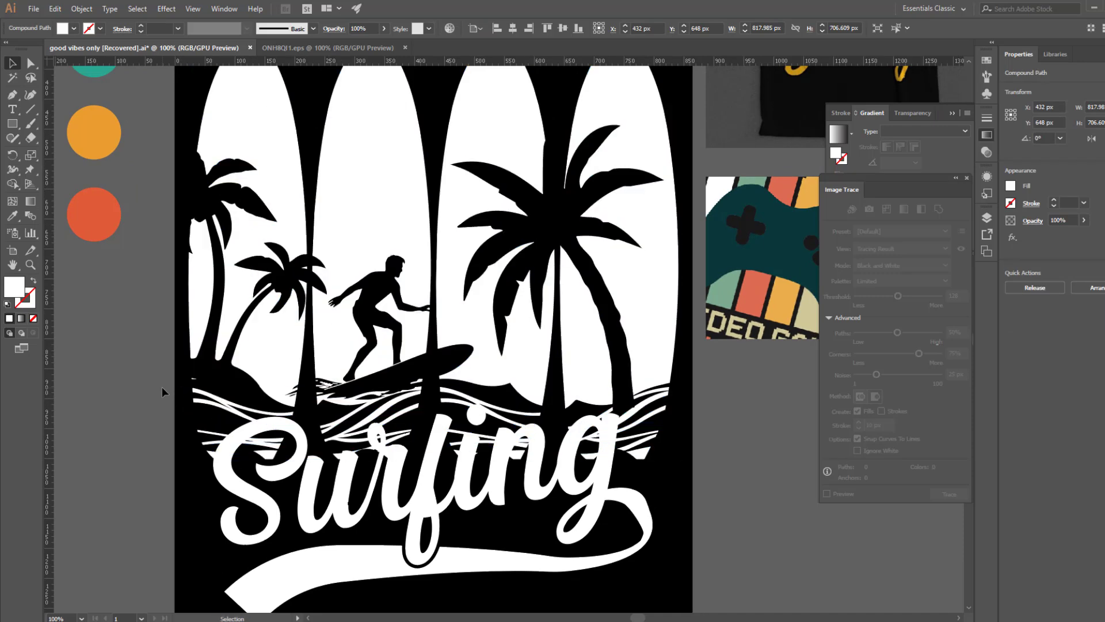
Paste the offset outline in front and subtract it from the surfboard artwork with Pathfinder Minus Front, then deselect everything
left_click(54, 9)
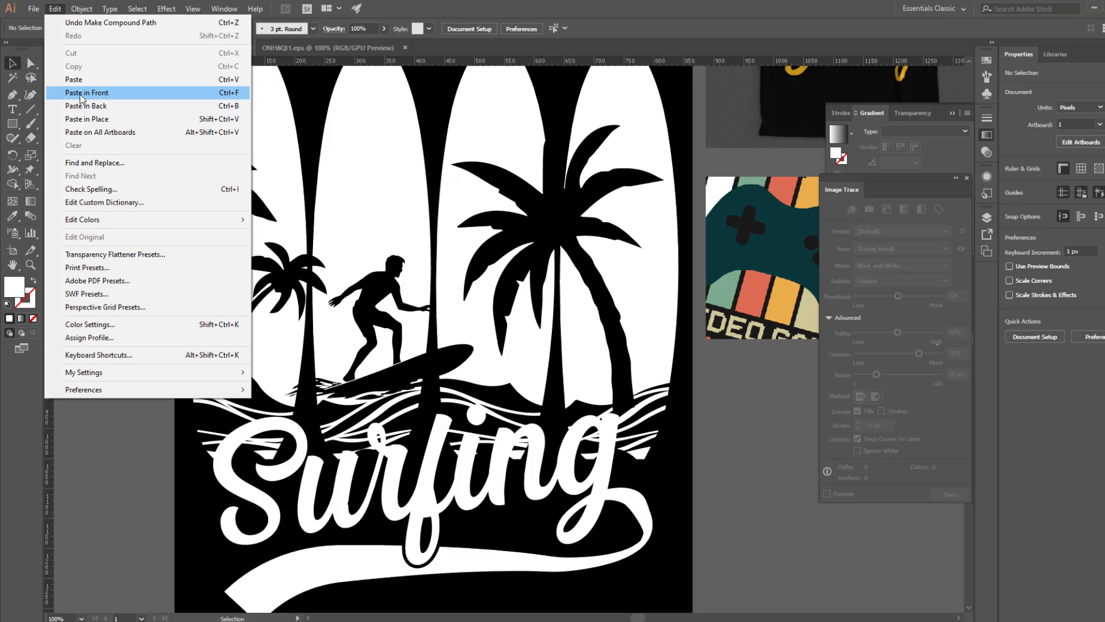
left_click(81, 93)
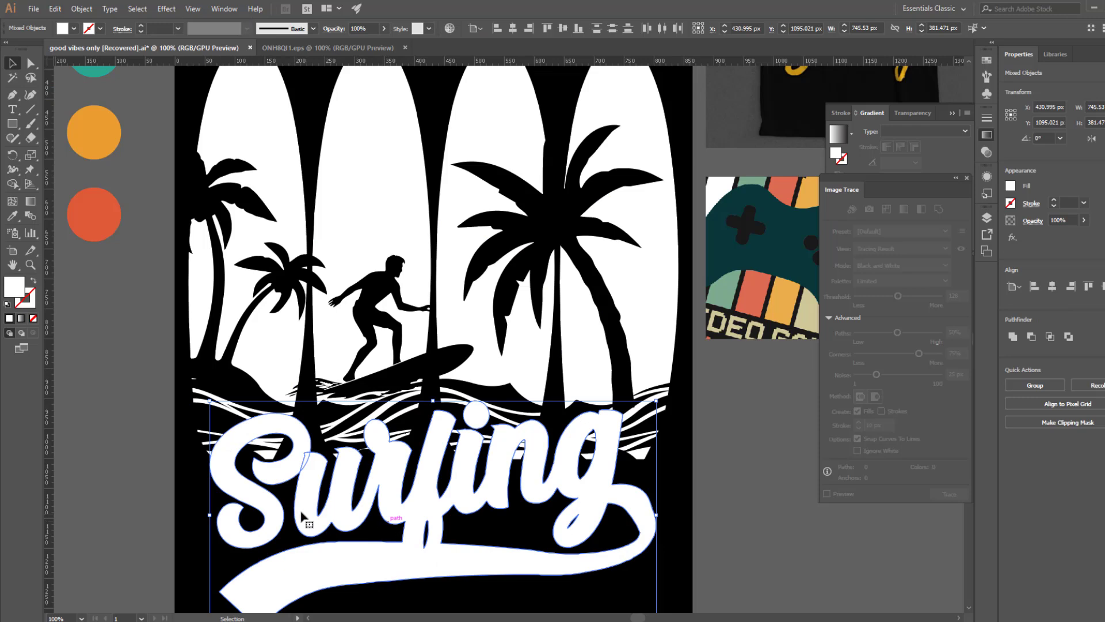
left_click(353, 183)
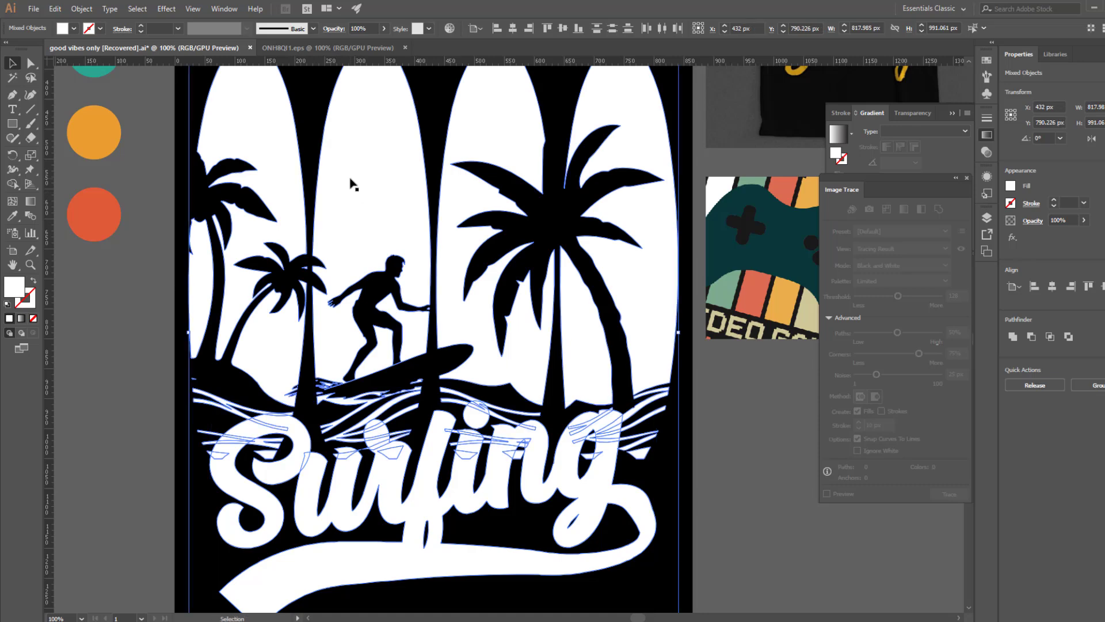
left_click(1032, 337)
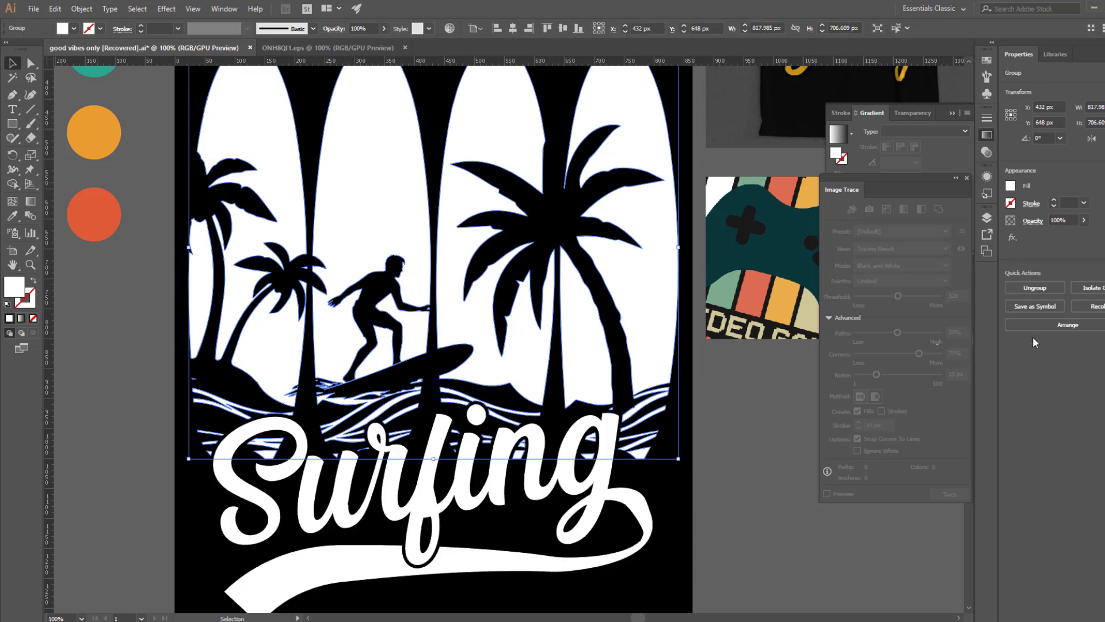
left_click(697, 557)
Fill the Surfing lettering and swoosh underline with the orange of the sample circle beside the artboard, then deselect
scroll(400, 452, "down", 3)
scroll(400, 451, "left", 2)
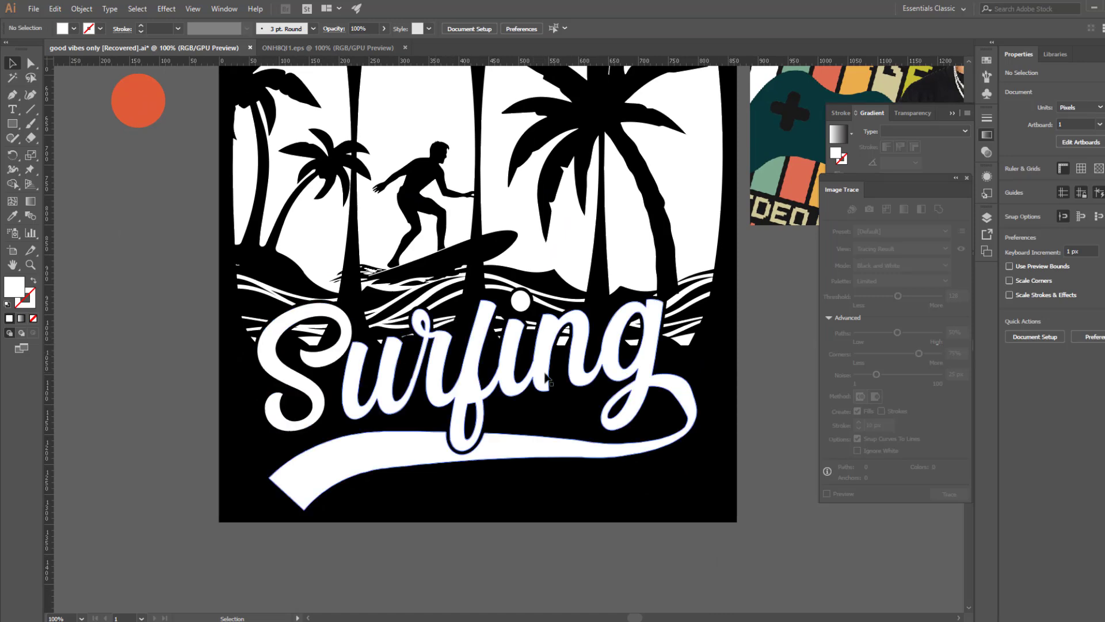
scroll(541, 527, "up", 3)
scroll(452, 478, "right", 2)
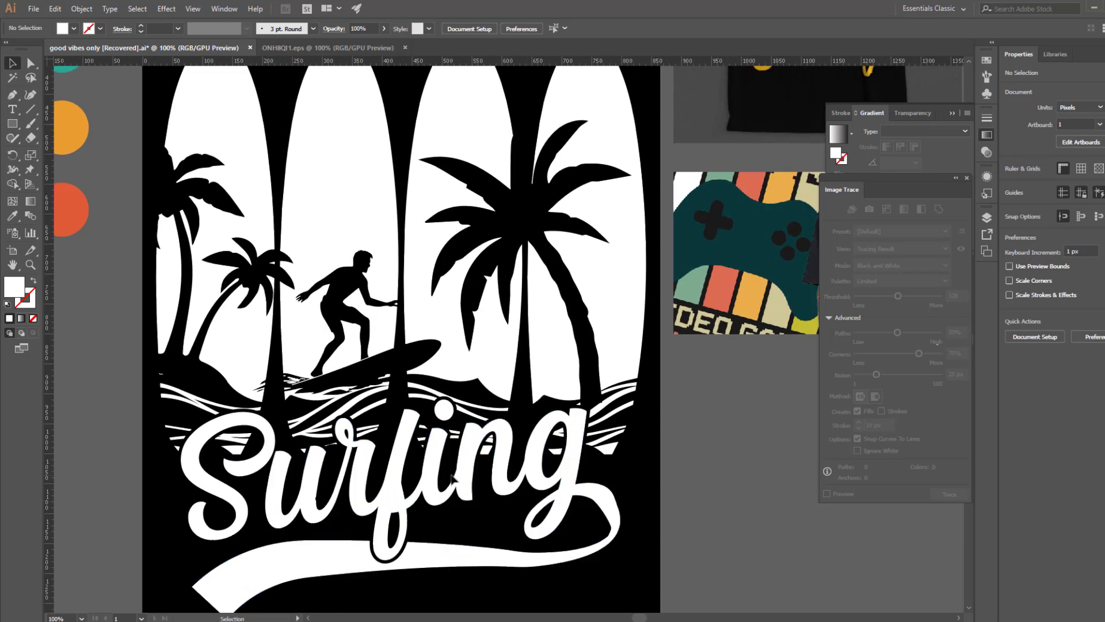
left_click(401, 469)
scroll(456, 440, "down", 2)
scroll(457, 440, "left", 2)
left_click_drag(577, 244, 454, 496)
left_click_drag(321, 485, 554, 359)
left_click_drag(390, 475, 412, 602)
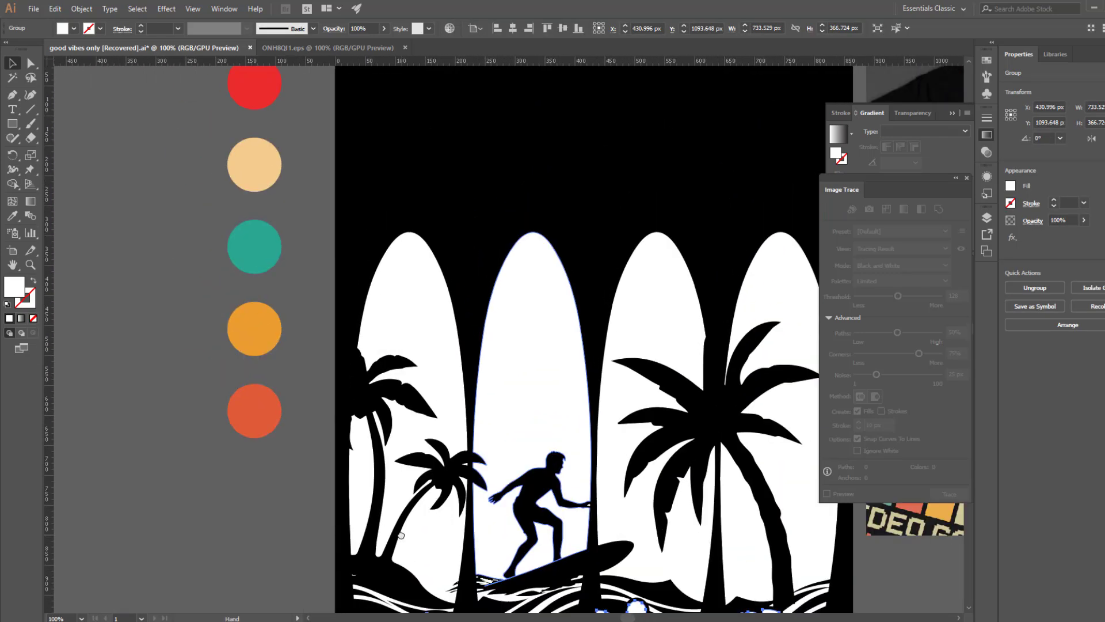
key("i")
left_click(262, 330)
key("v")
key("ctrl+shift+a")
Ungroup the white surfboard, palm and wave artwork into its separate pieces
key("z")
left_click(553, 454, "alt")
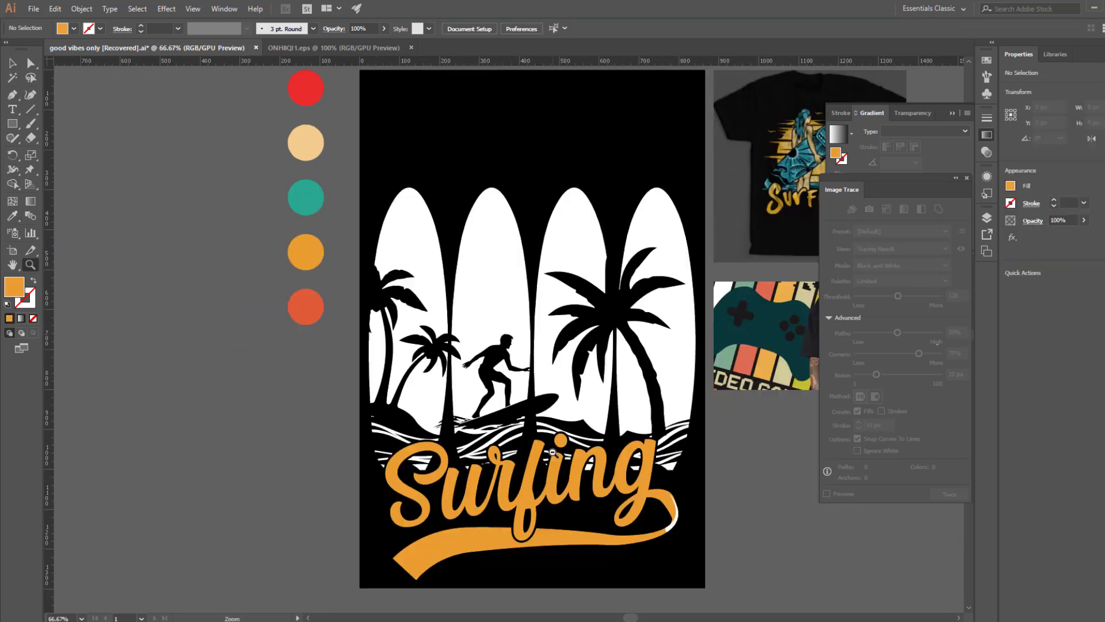
left_click_drag(554, 483, 484, 466)
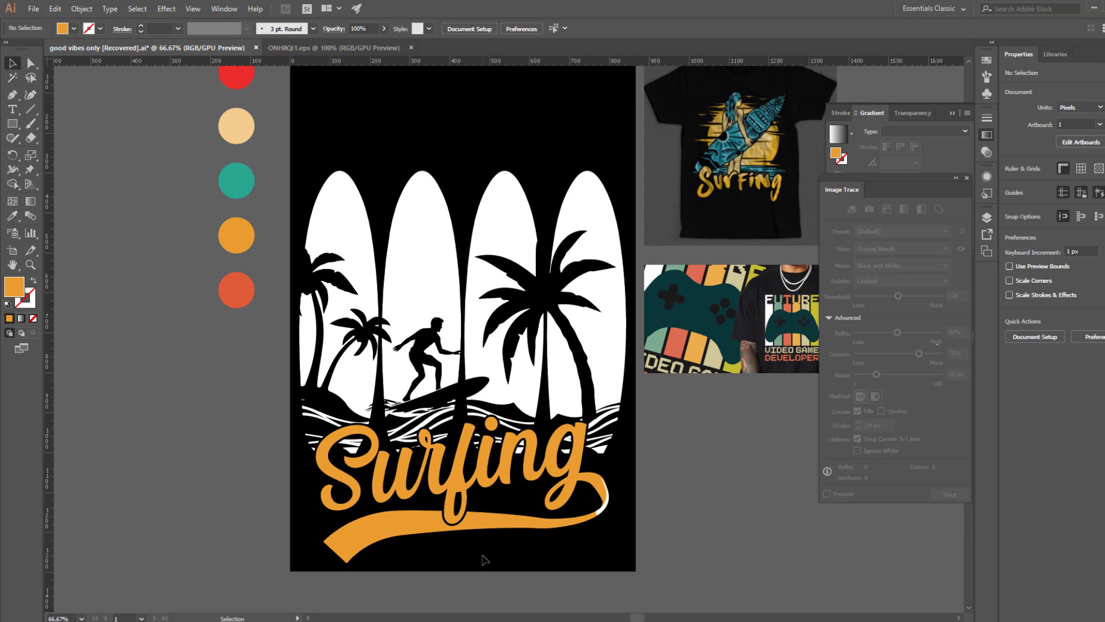
left_click_drag(484, 561, 482, 620)
key("v")
left_click(419, 340)
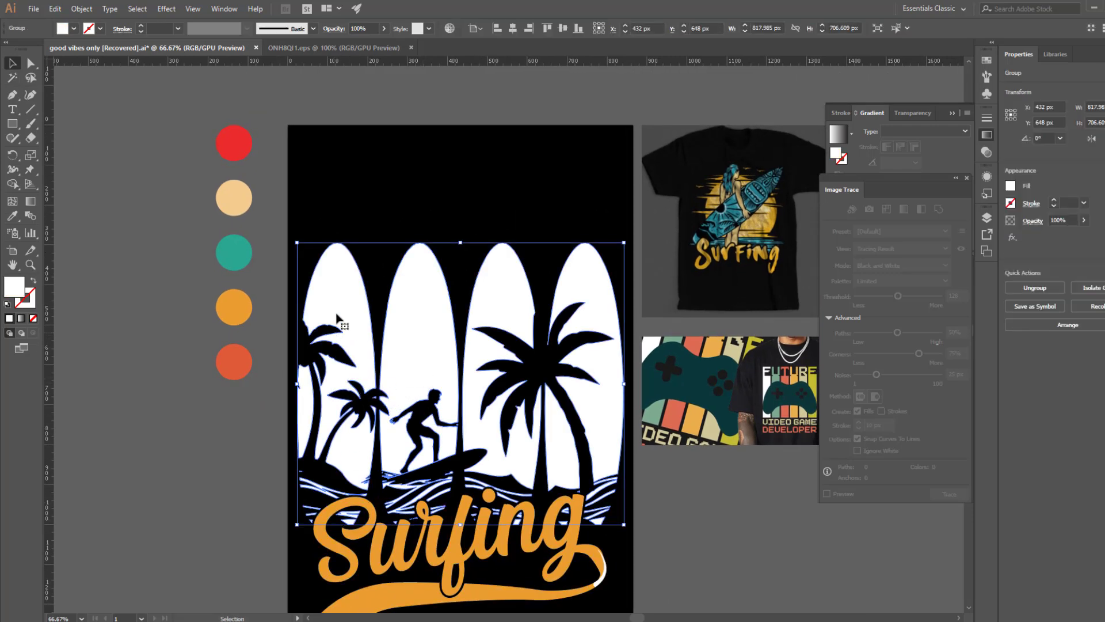
right_click(354, 354)
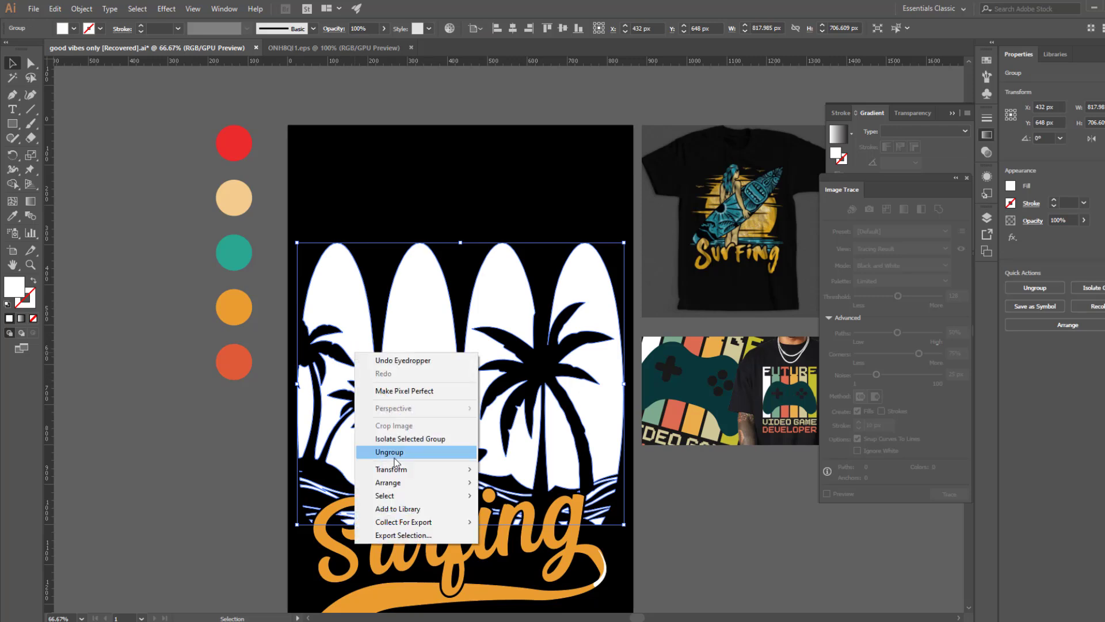
left_click(389, 453)
Select the leftmost surfboard together with all its wave fragments below and group them
left_click_drag(284, 231, 375, 494)
key("z")
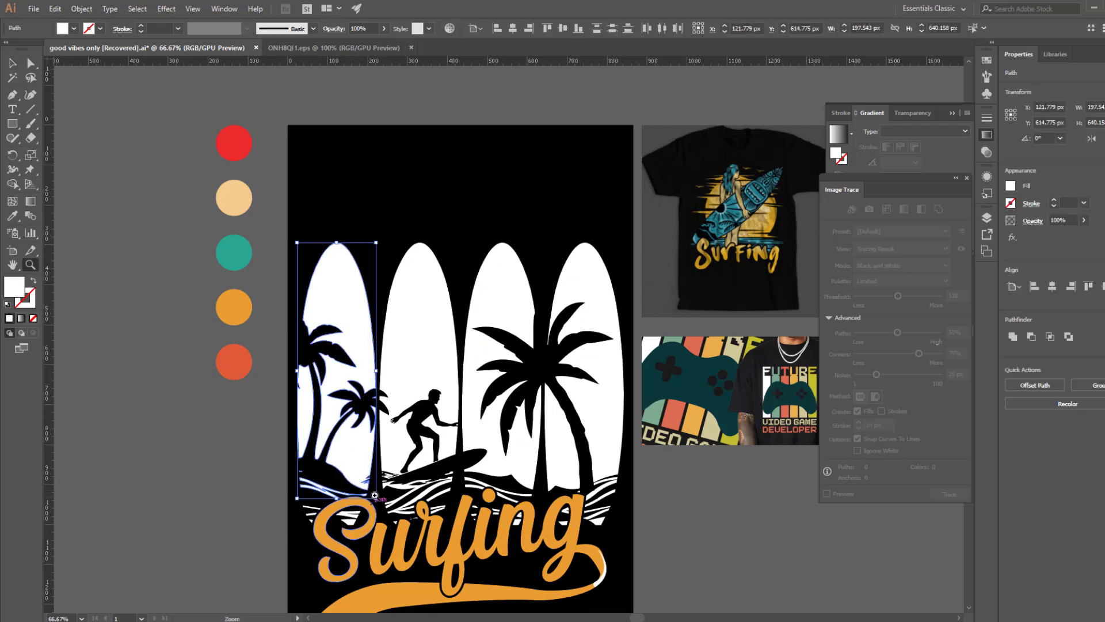
left_click(377, 495)
left_click_drag(503, 275, 469, 427)
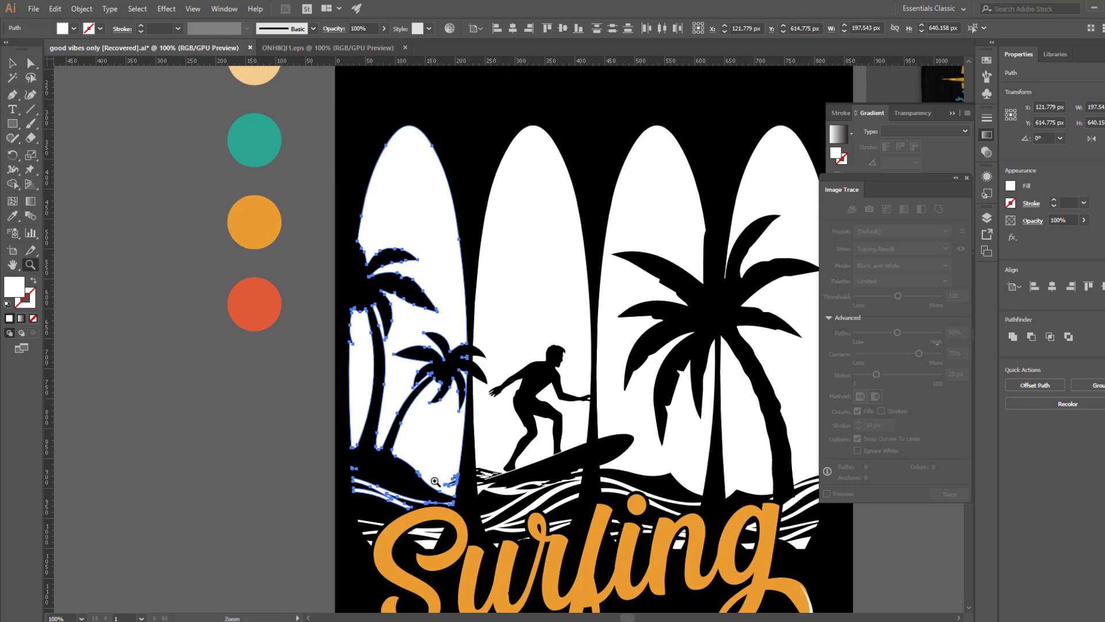
key("v")
scroll(433, 464, "down", 3)
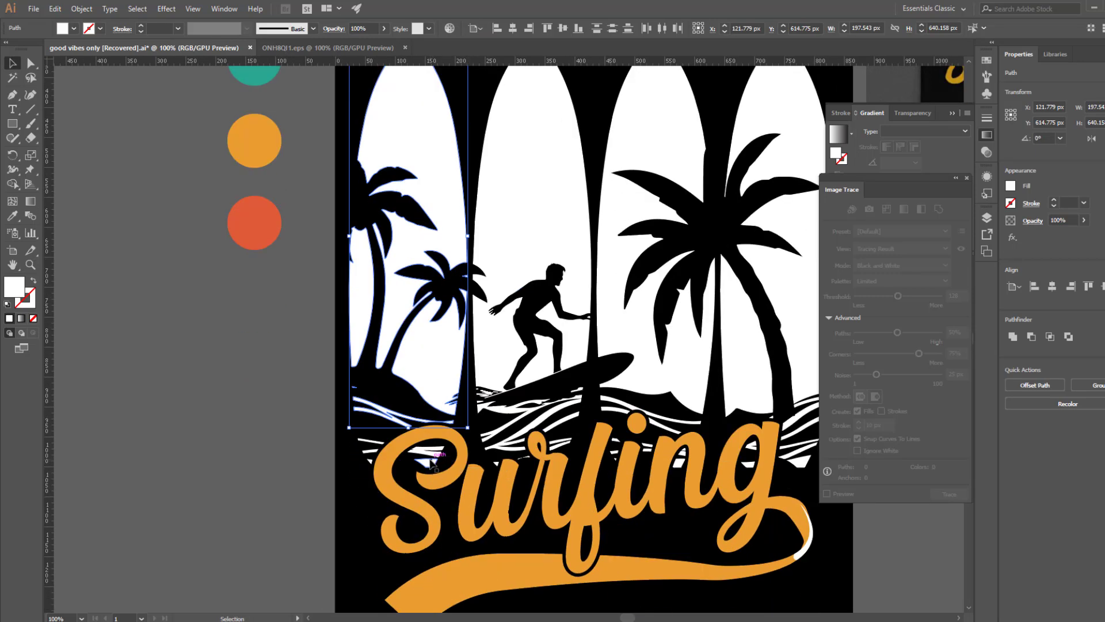
left_click_drag(408, 427, 408, 466)
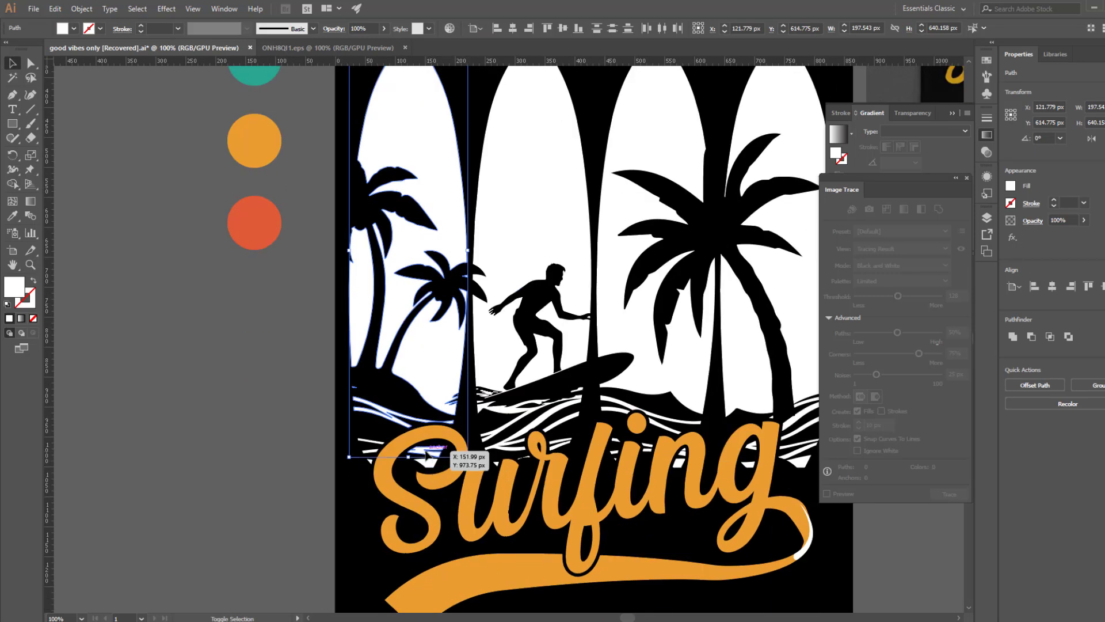
left_click(370, 460, "shift")
left_click(370, 452, "shift")
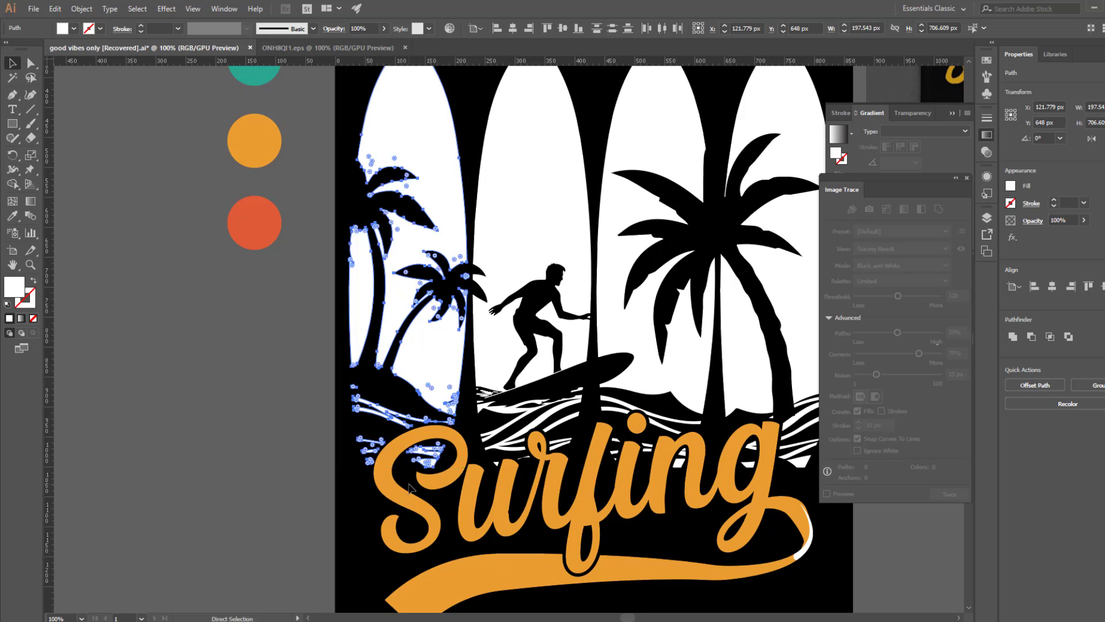
key("ctrl+g")
Fill the leftmost surfboard group with the red of the sample circle using the Eyedropper, then deselect
left_click_drag(292, 217, 363, 521)
key("i")
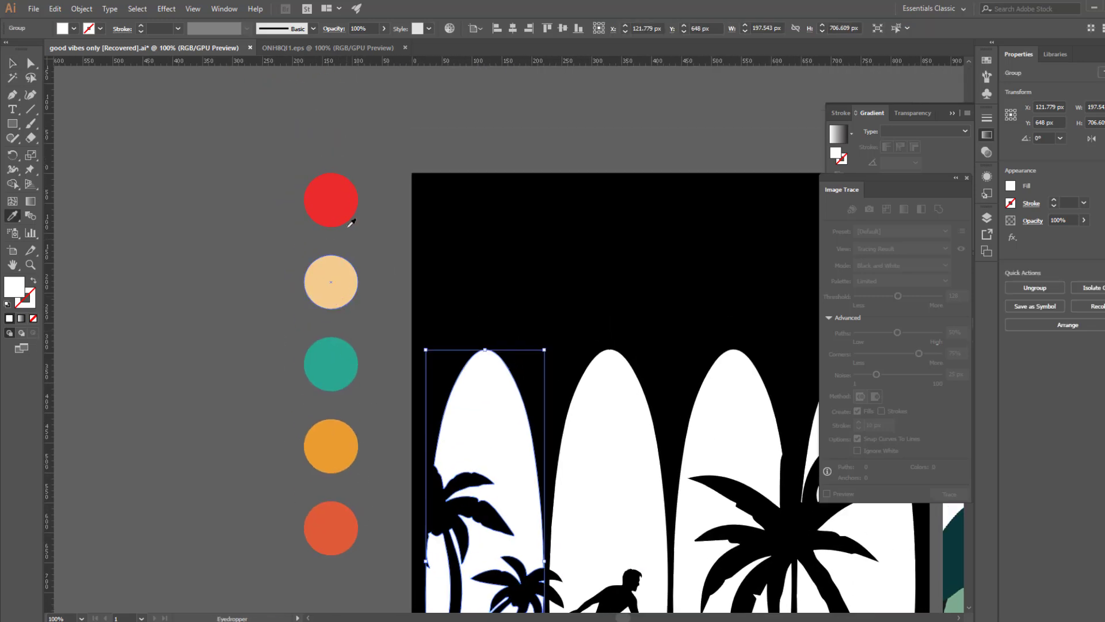
left_click(350, 207)
left_click(12, 63)
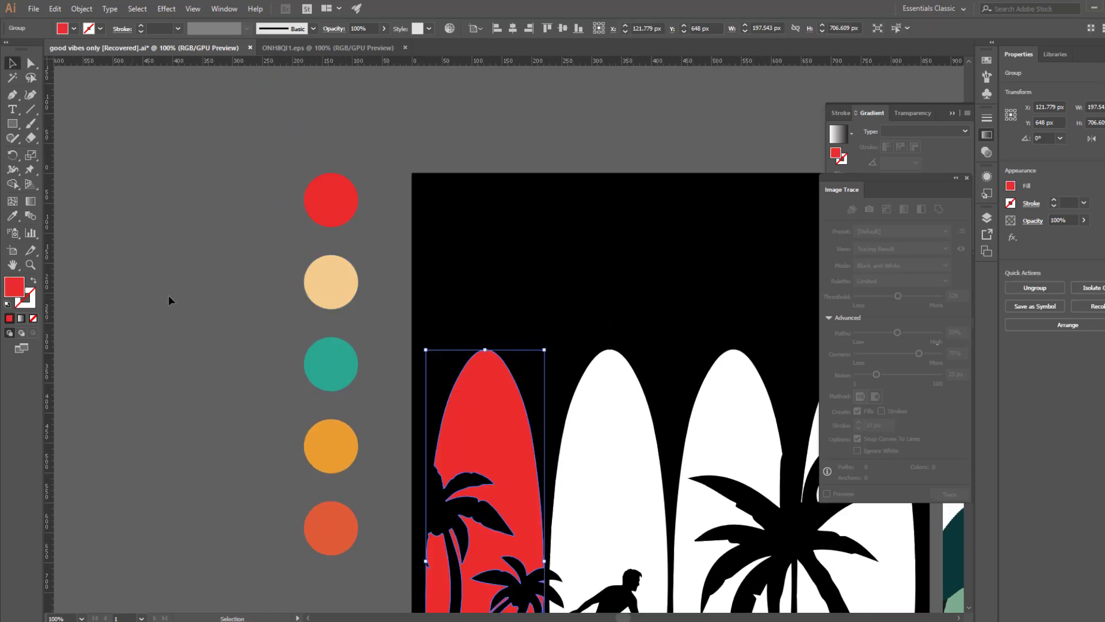
left_click(147, 248)
Delete the leftover white sliver at the right-hand curve of the swoosh
left_click_drag(369, 603, 222, 343)
left_click_drag(391, 526, 341, 564)
left_click_drag(363, 402, 293, 391)
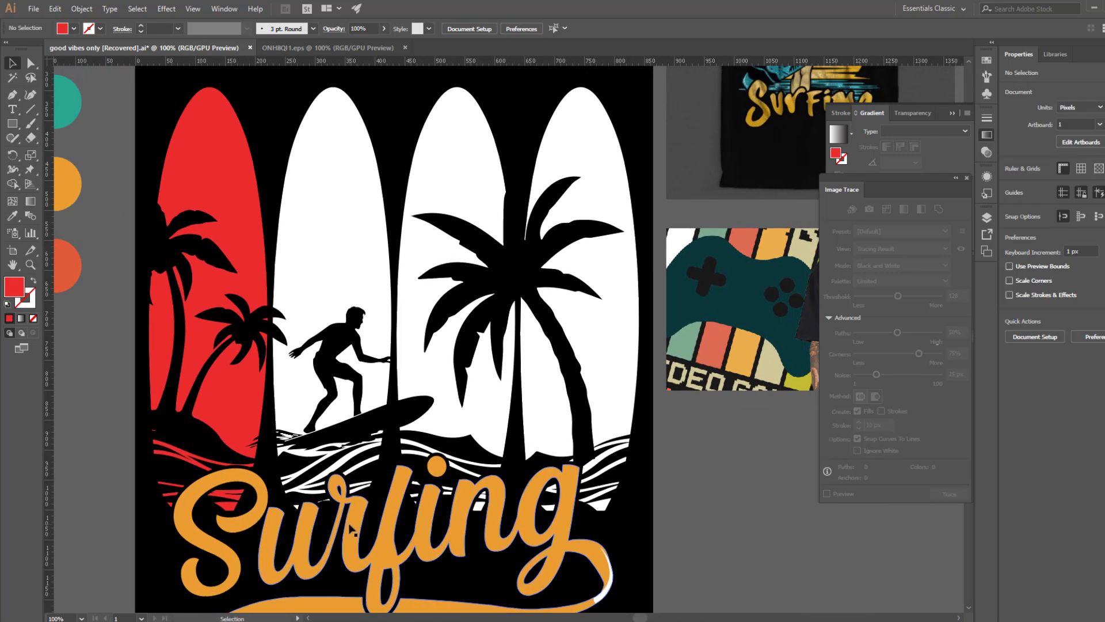
left_click_drag(351, 570, 341, 478)
left_click(340, 513)
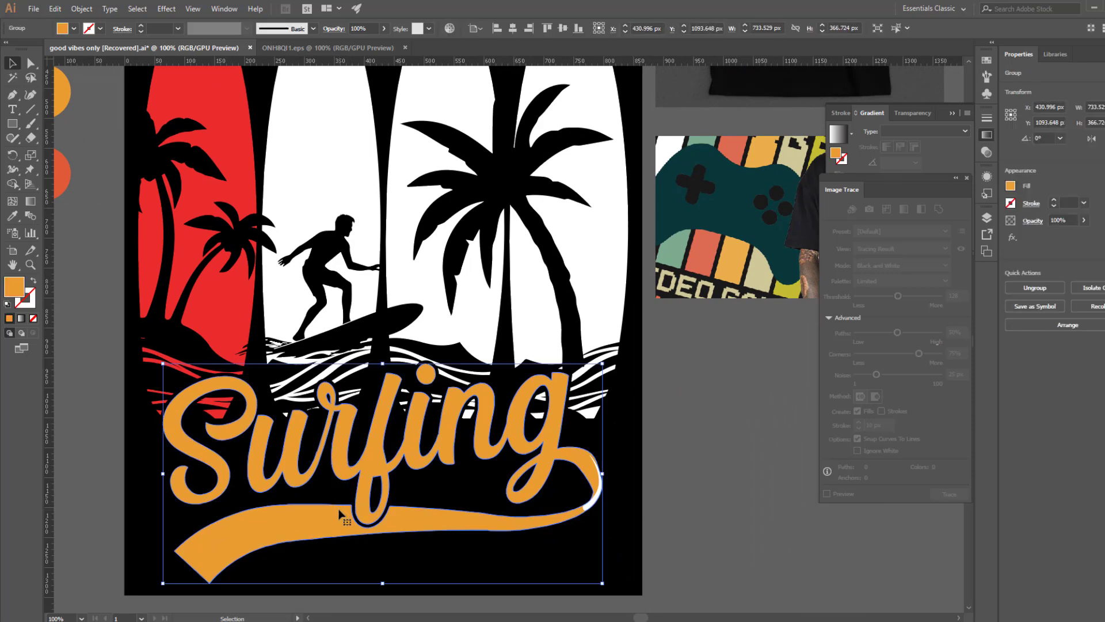
key("ctrl+shift+a")
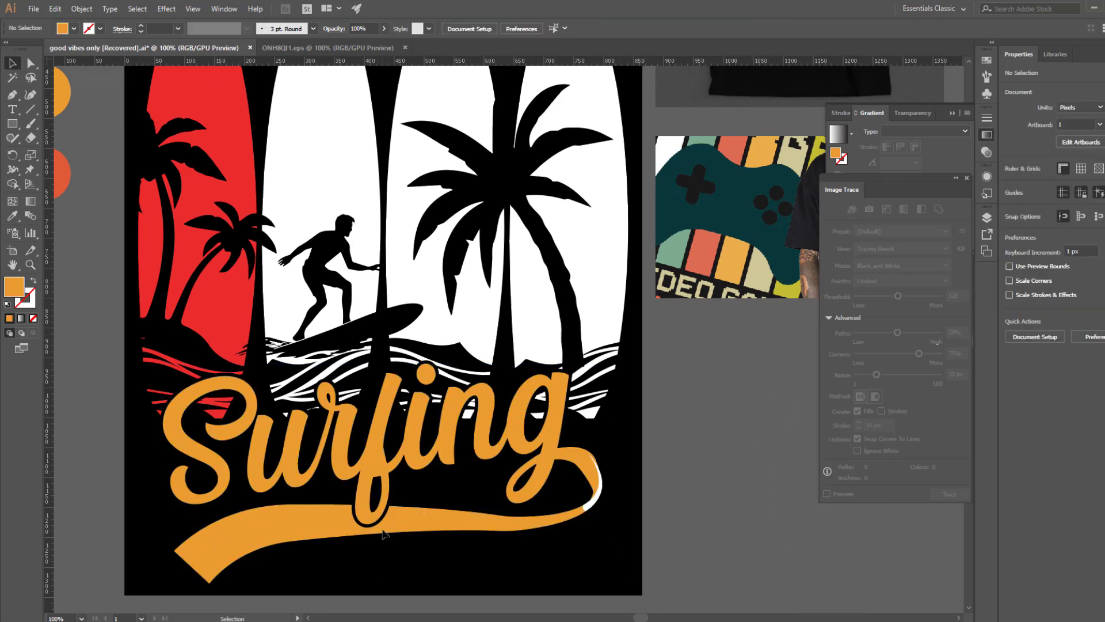
left_click(592, 502)
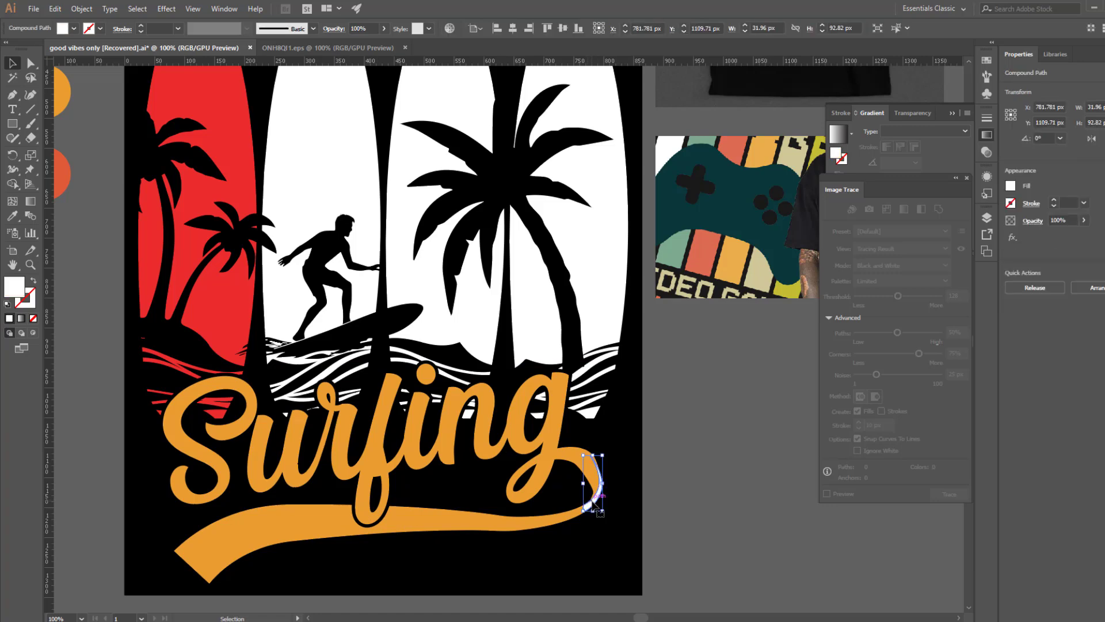
key("Delete")
Select the second surfboard with the surfer cutout and its wave fragments, leaving out the red board, and group them
left_click_drag(622, 469, 637, 563)
left_click_drag(465, 506, 515, 431)
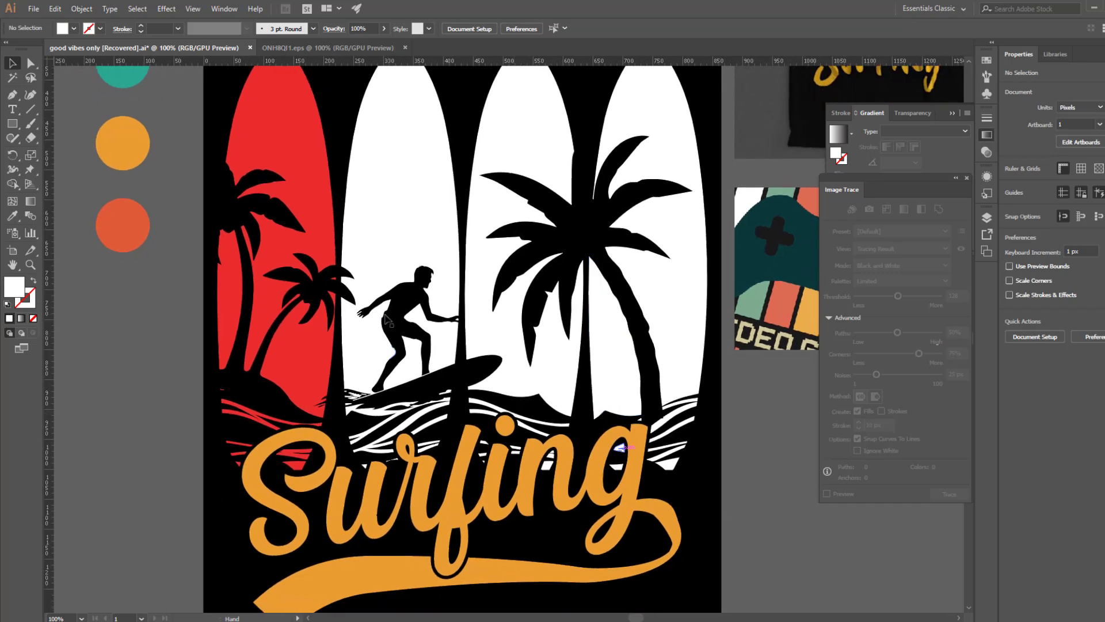
left_click_drag(422, 321, 410, 388)
left_click_drag(322, 105, 434, 512)
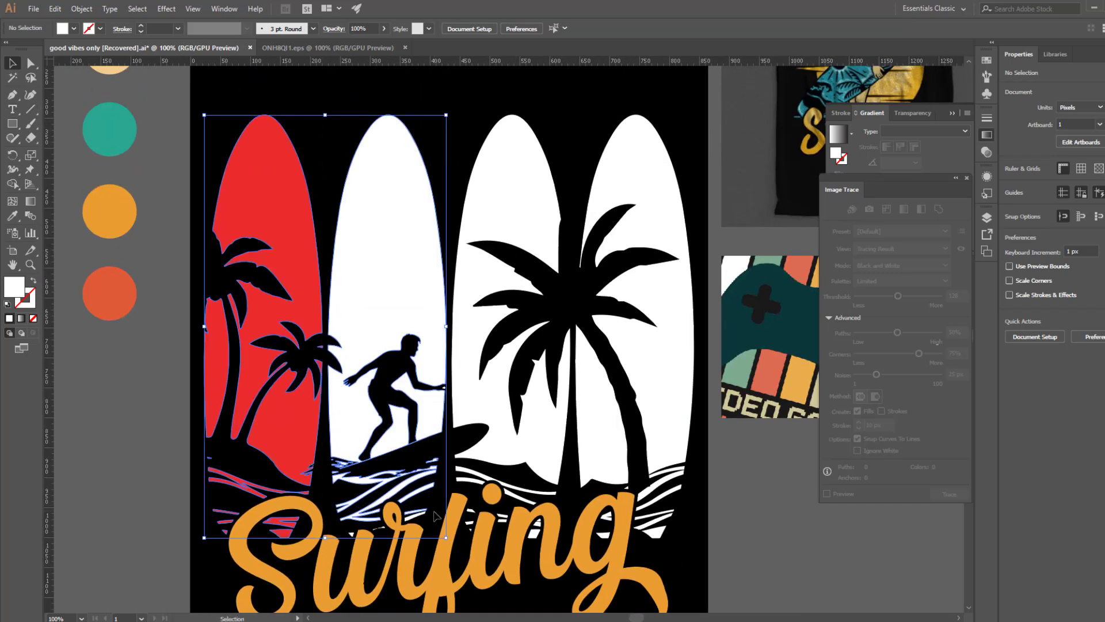
left_click_drag(334, 107, 447, 573)
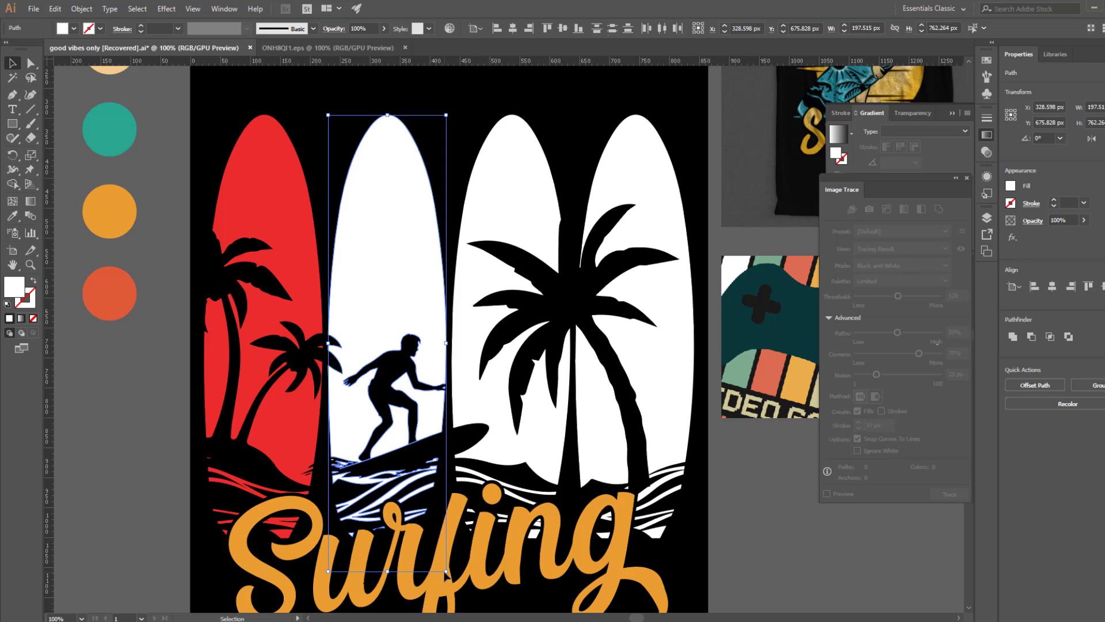
scroll(171, 224, "up", 2)
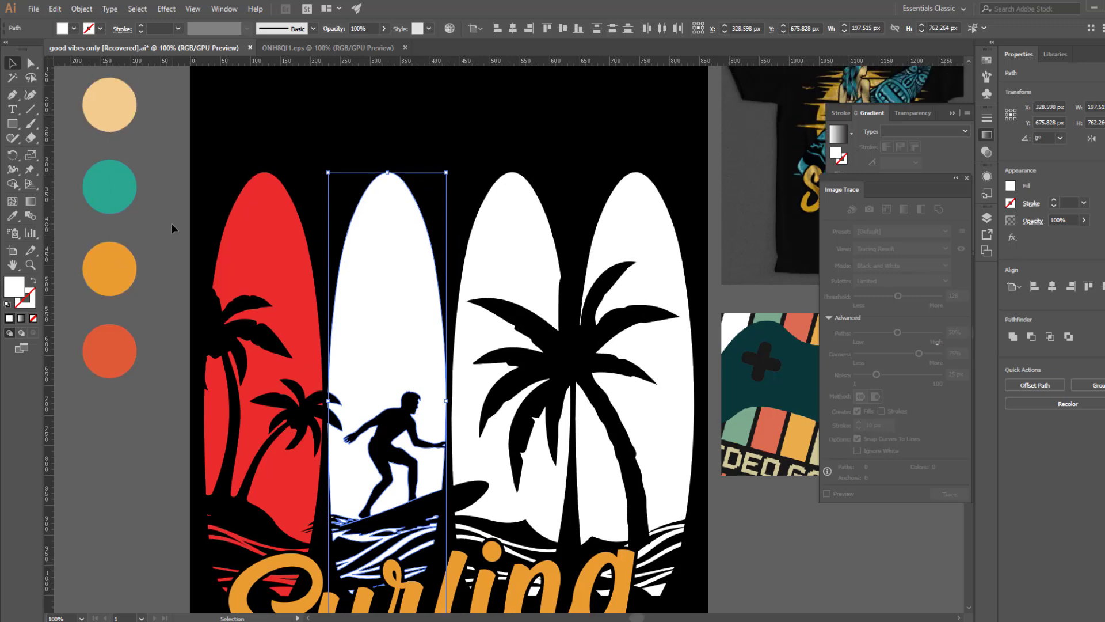
key("ctrl+g")
Fill the second surfboard group with the light tan of the sample circle using the Eyedropper, then deselect
scroll(178, 264, "up", 2)
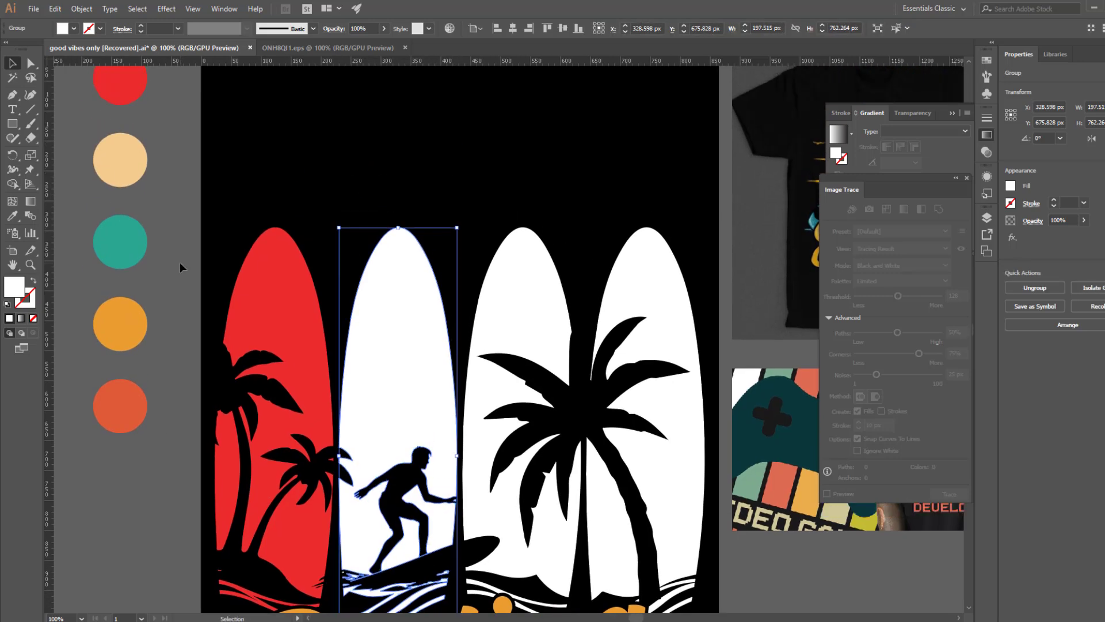
key("i")
left_click(115, 179)
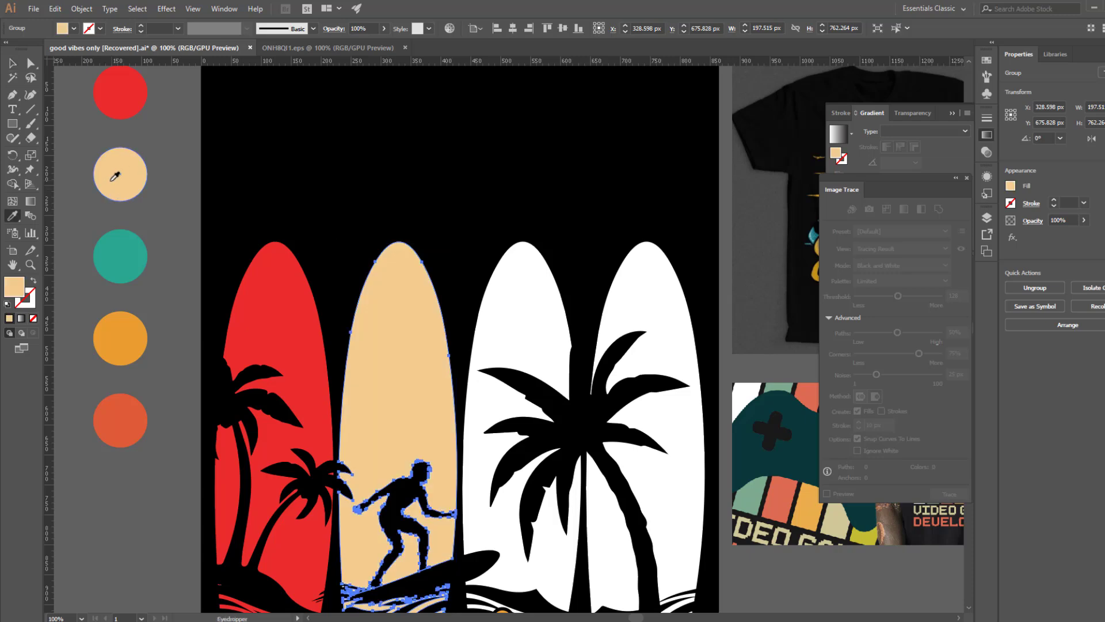
left_click(14, 64)
left_click(423, 200)
Select the third surfboard with its wave fragments and group them
left_click_drag(424, 203, 288, 92)
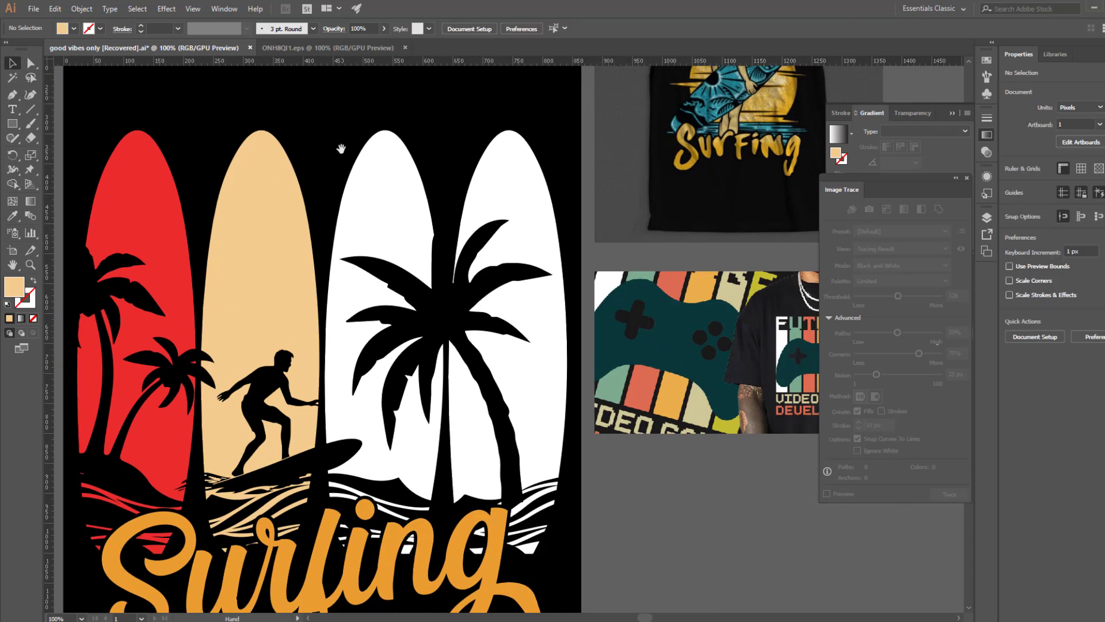
left_click_drag(328, 126, 443, 611)
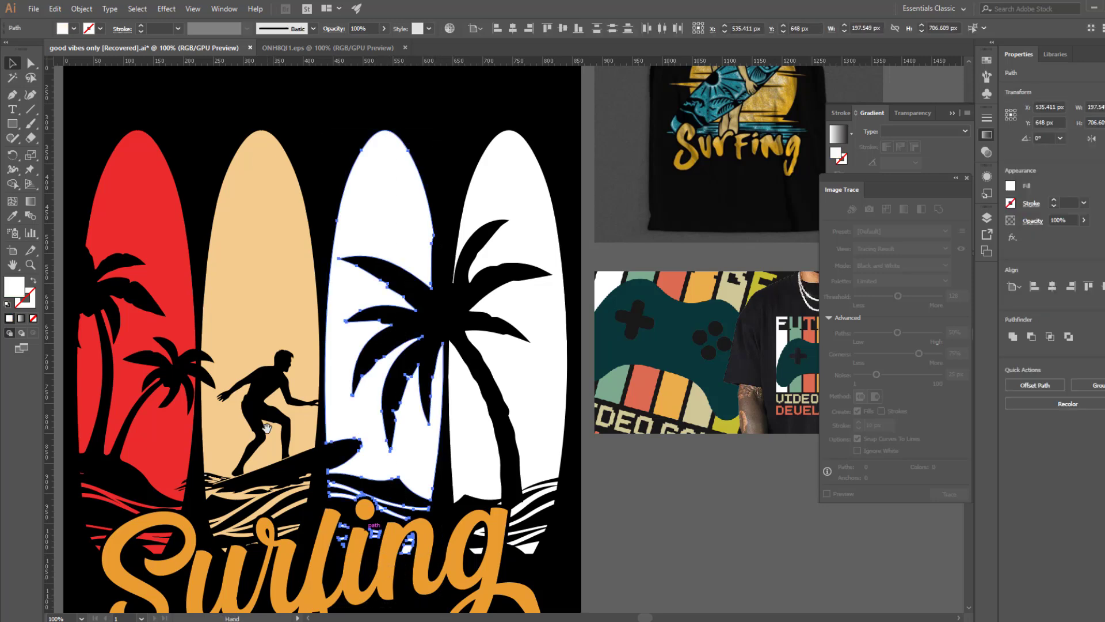
scroll(403, 438, "left", 5)
key("ctrl+g")
Fill the third surfboard group with the teal of the sample circle using the Eyedropper, then deselect
scroll(230, 218, "up", 3)
scroll(230, 218, "left", 2)
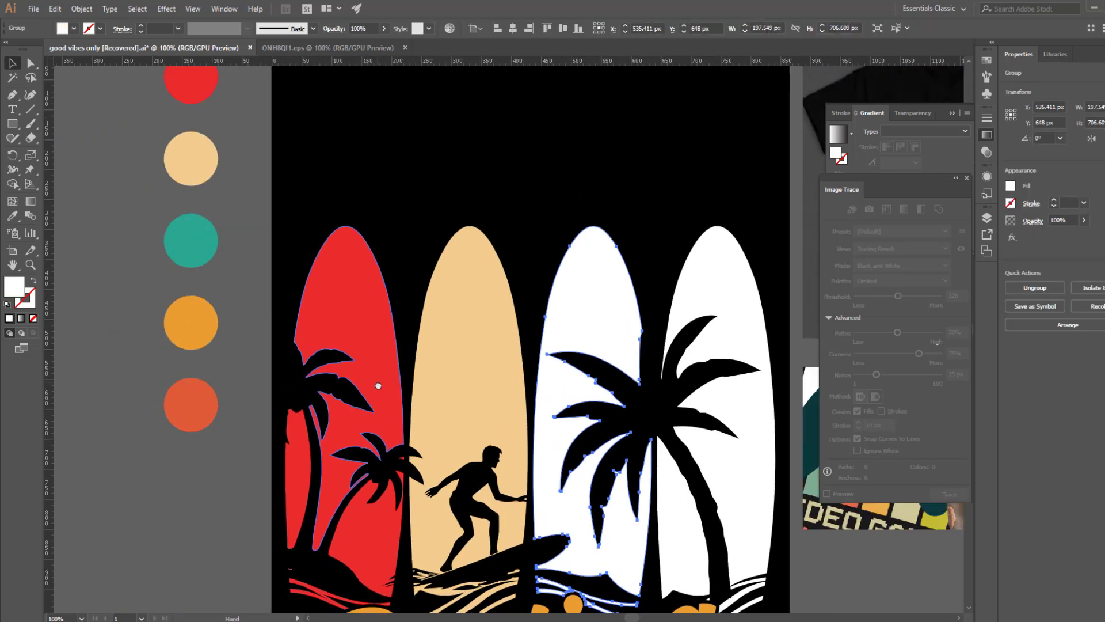
key("i")
left_click(205, 248)
left_click(18, 55)
left_click(511, 227)
Group the fourth surfboard with its wave fragments and fill the group with the orange of the sample circle
left_click_drag(512, 226, 469, 562)
left_click_drag(59, 315, 520, 384)
key("i")
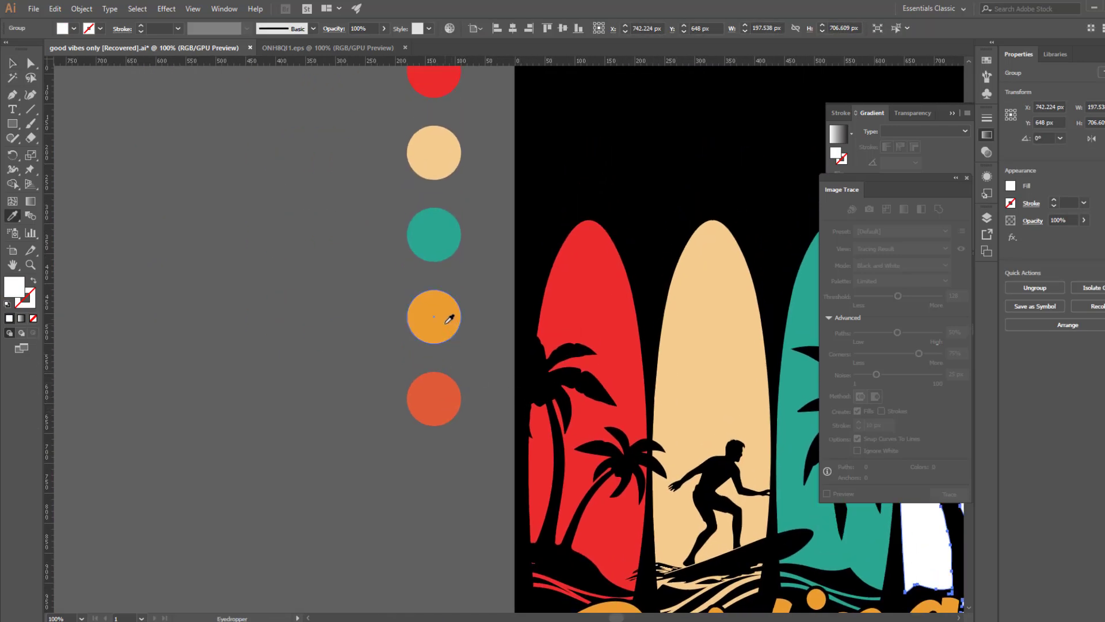
left_click(432, 311)
left_click(11, 63)
left_click(608, 396)
Examine the whole coloured surfboard and lettering design at 50% beside the reference shirts
left_click_drag(672, 425, 316, 212)
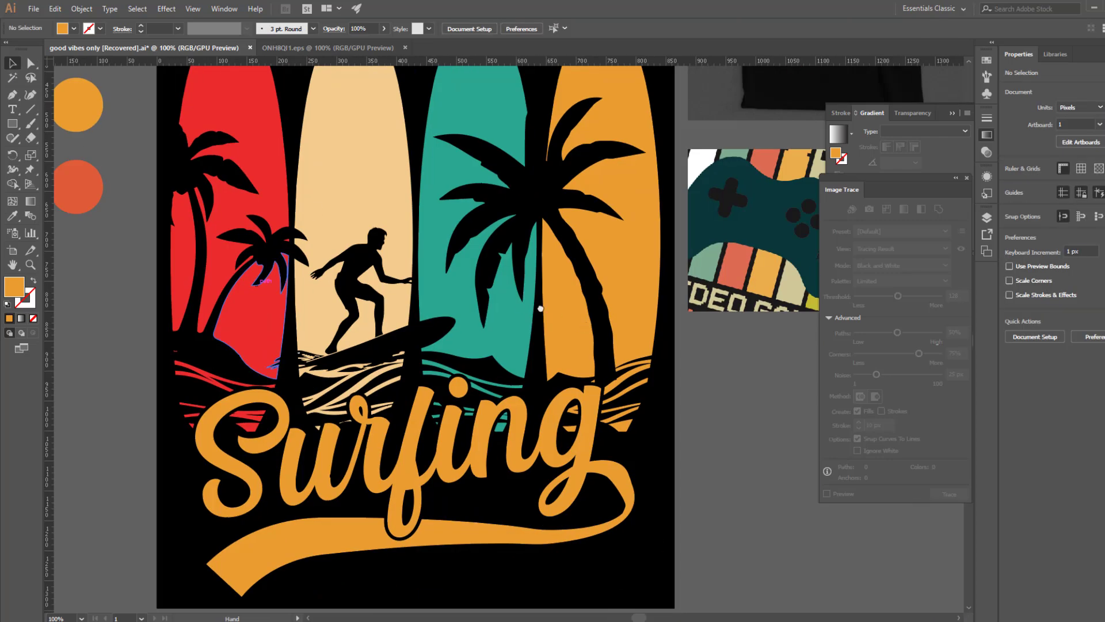
left_click_drag(579, 323, 491, 278)
key("z")
left_click(441, 309, "alt")
left_click(454, 276, "alt")
left_click_drag(579, 342, 464, 314)
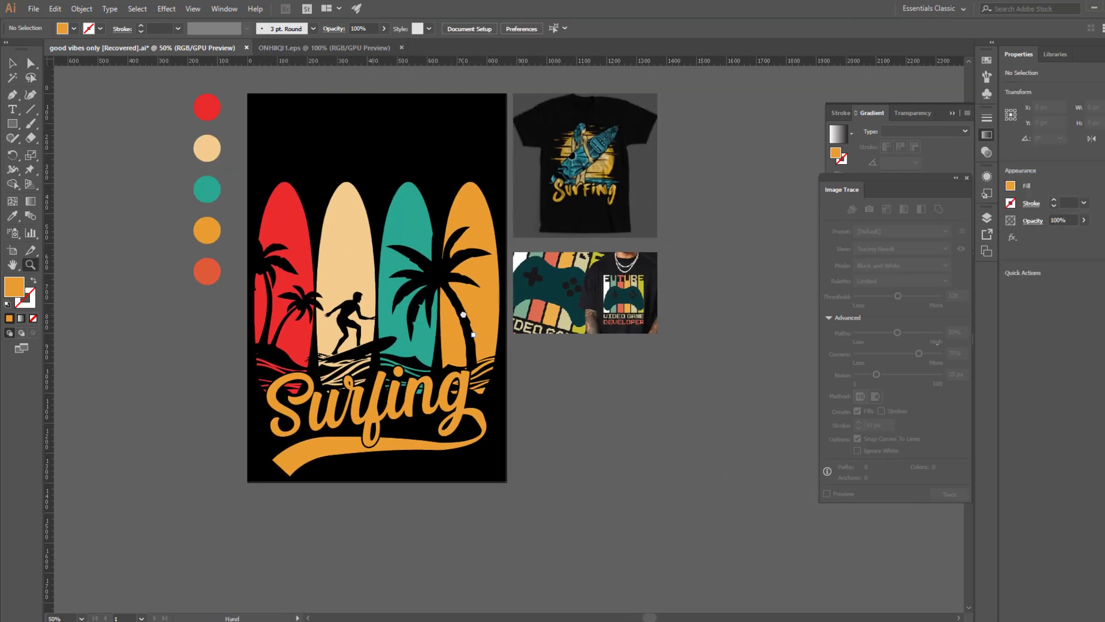
key("v")
left_click_drag(243, 175, 503, 555)
left_click(402, 528)
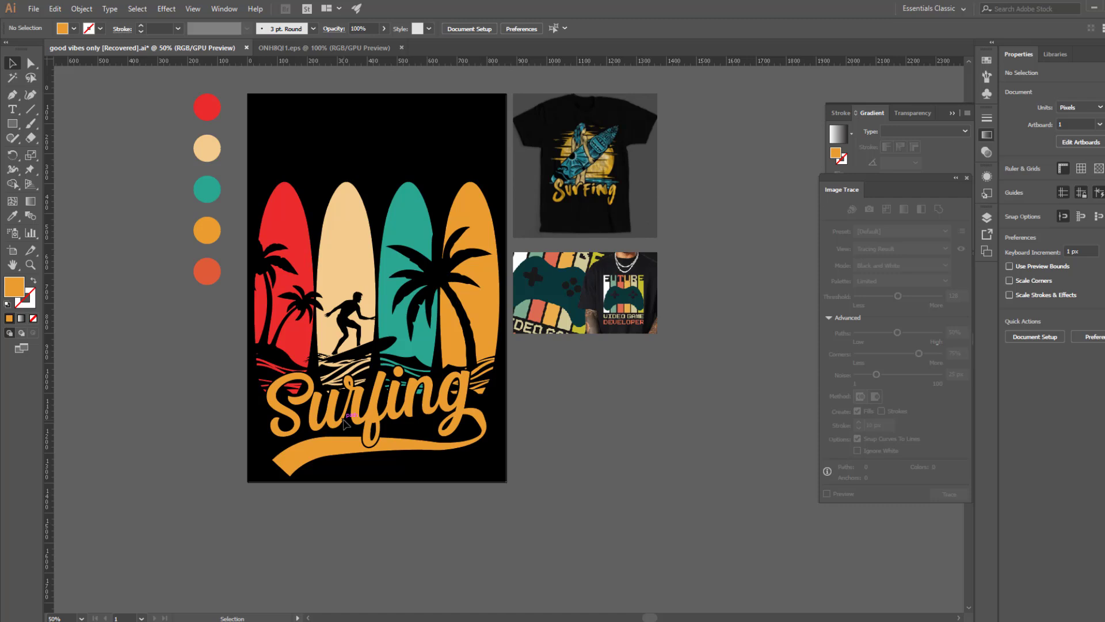
Select the black background rectangle and lock it in place
left_click(344, 424)
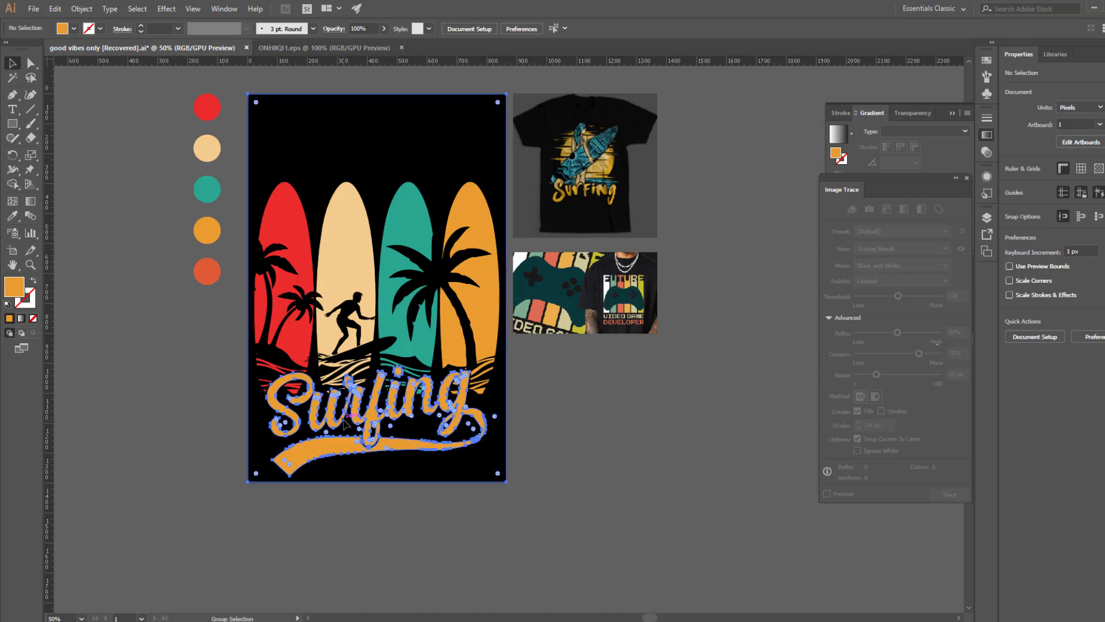
left_click(389, 513)
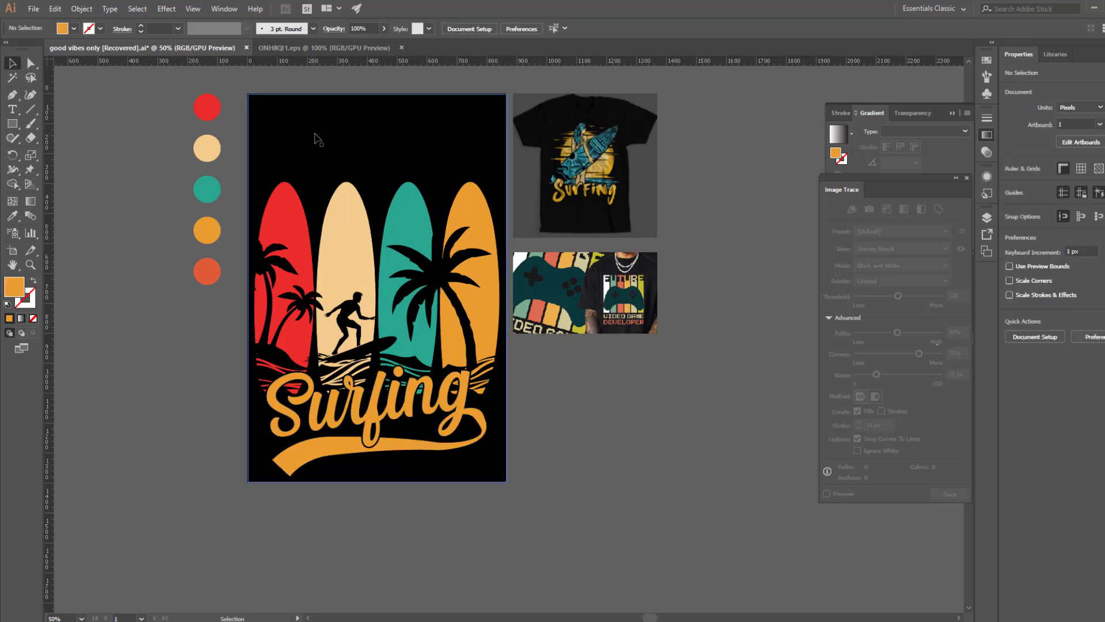
left_click(316, 138)
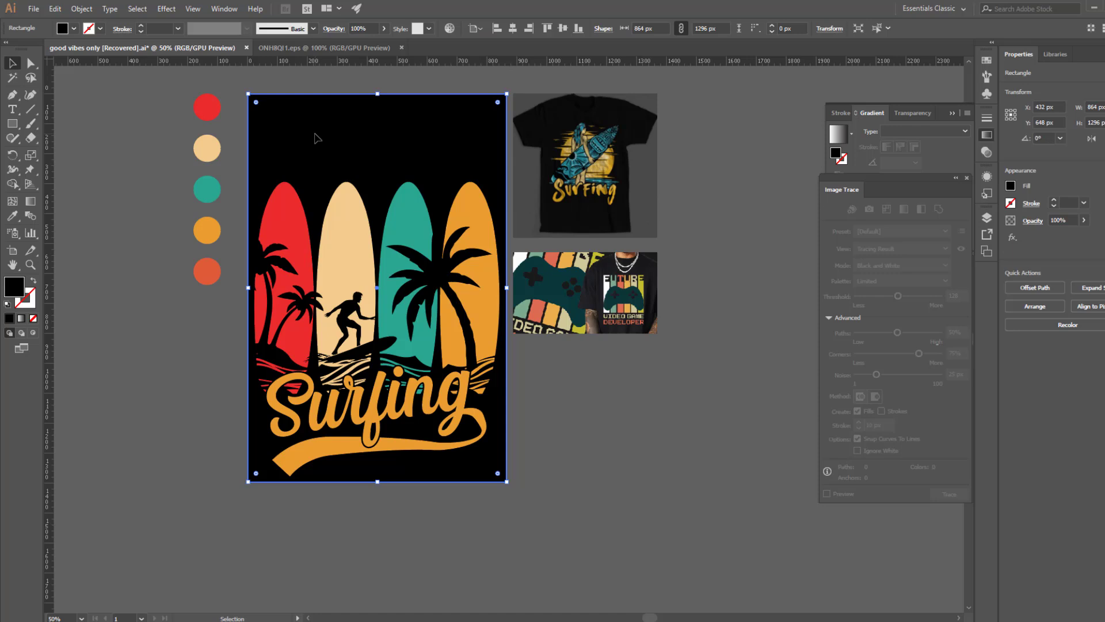
key("ctrl+shift+a")
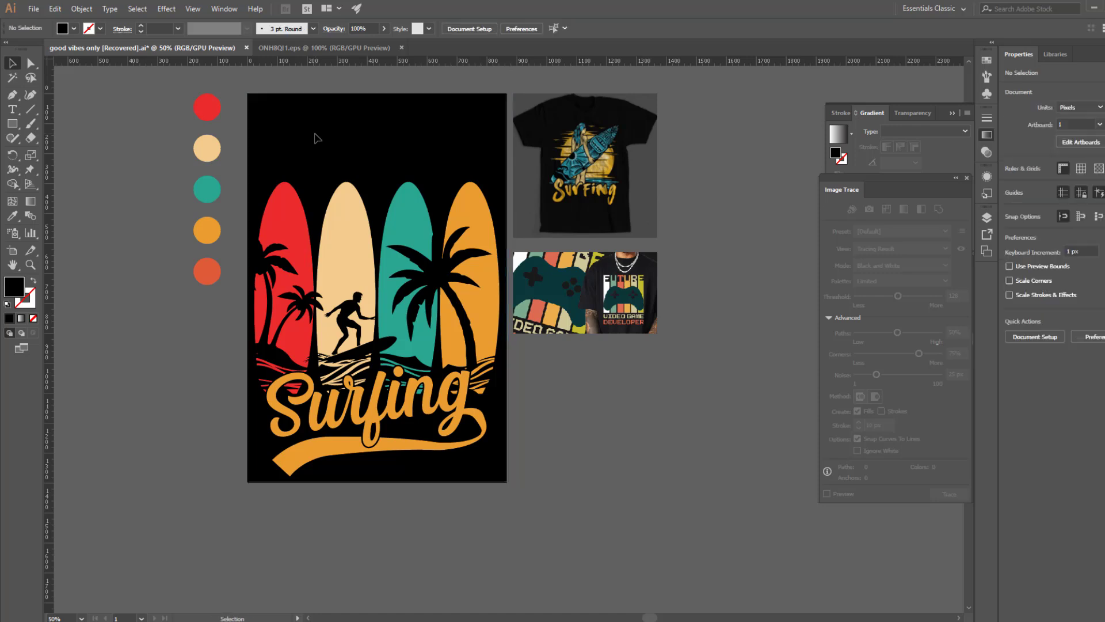
Group the whole surfboard and lettering design and scale it down to about 342 × 410 px
left_click_drag(260, 162, 464, 397)
left_click_drag(424, 340, 416, 250)
left_click(408, 326)
key("z")
left_click(402, 267)
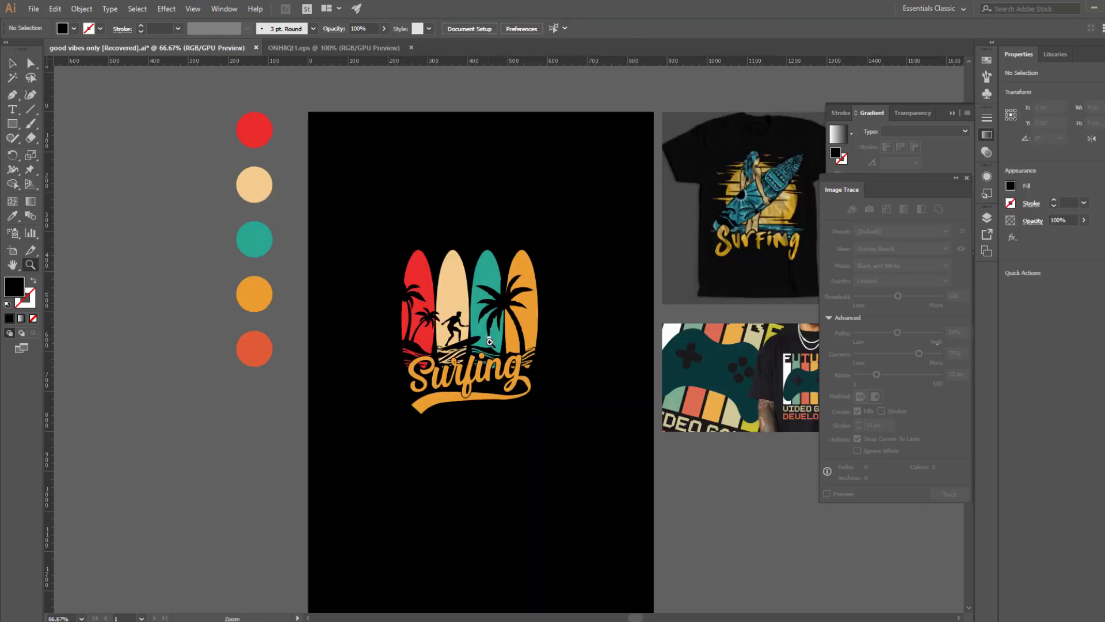
left_click(506, 352)
left_click_drag(498, 313, 443, 311)
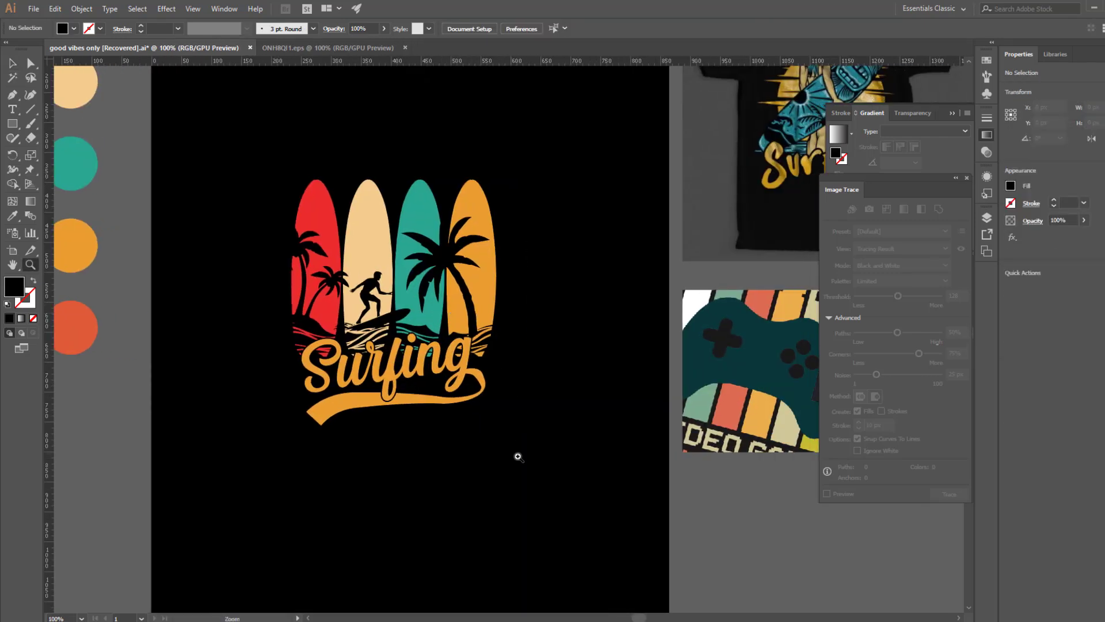
key("v")
left_click_drag(533, 437, 471, 417)
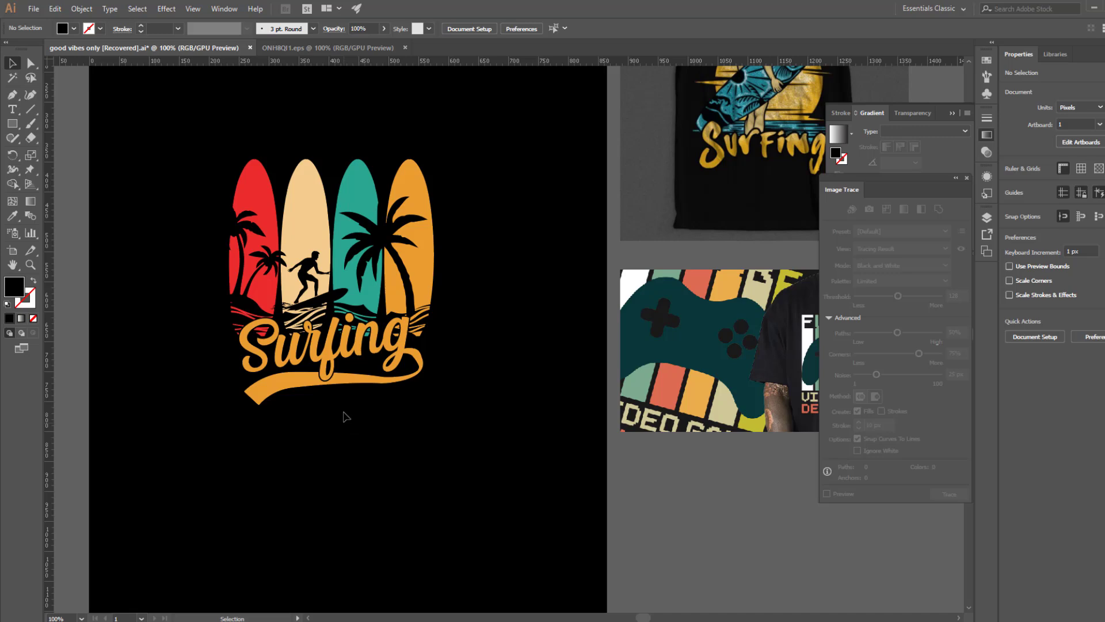
Ungroup the design and fill the Surfing lettering with its swoosh white
left_click(332, 353)
right_click(339, 353)
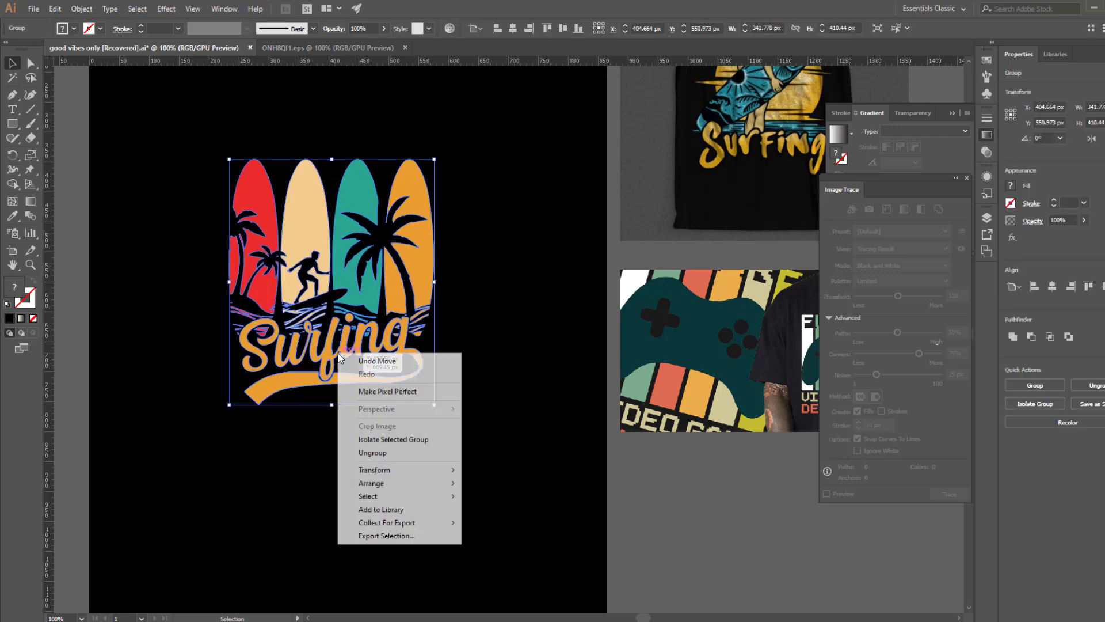
left_click(376, 453)
left_click(358, 400)
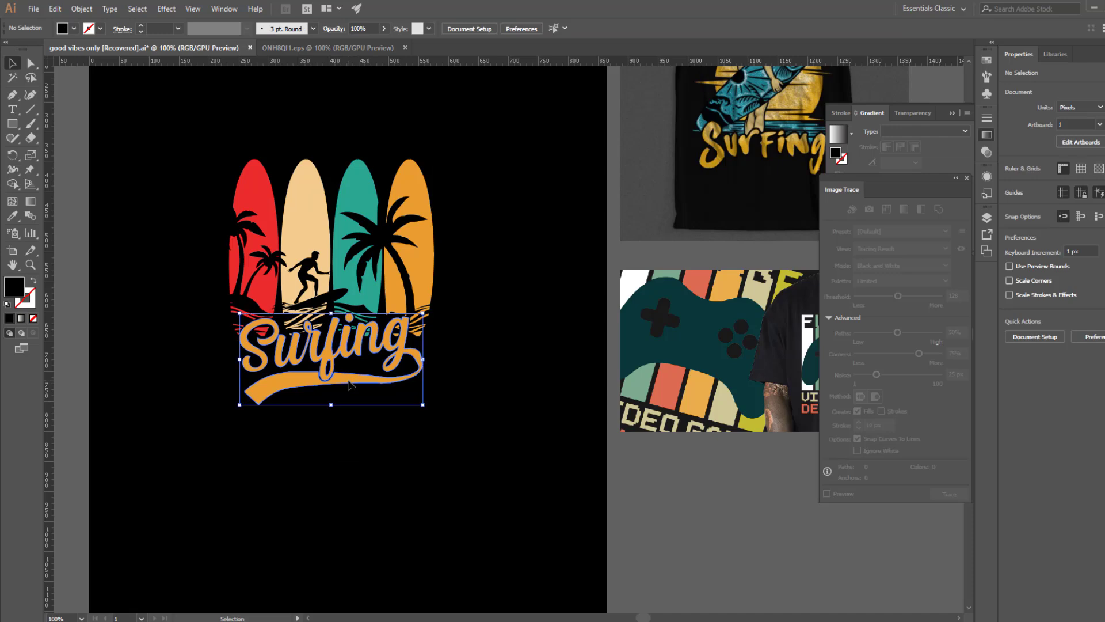
left_click(70, 29)
left_click(24, 42)
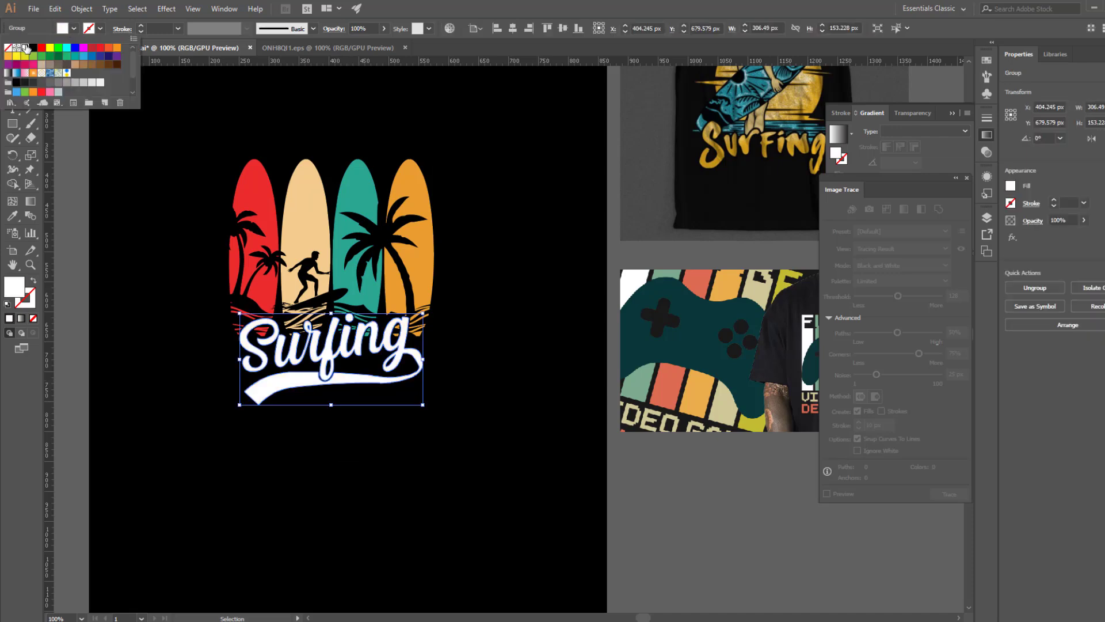
left_click(156, 184)
Group the design again, scale it down to about 193 × 232 px and duplicate it side by side on the artboard
left_click_drag(150, 126, 539, 559)
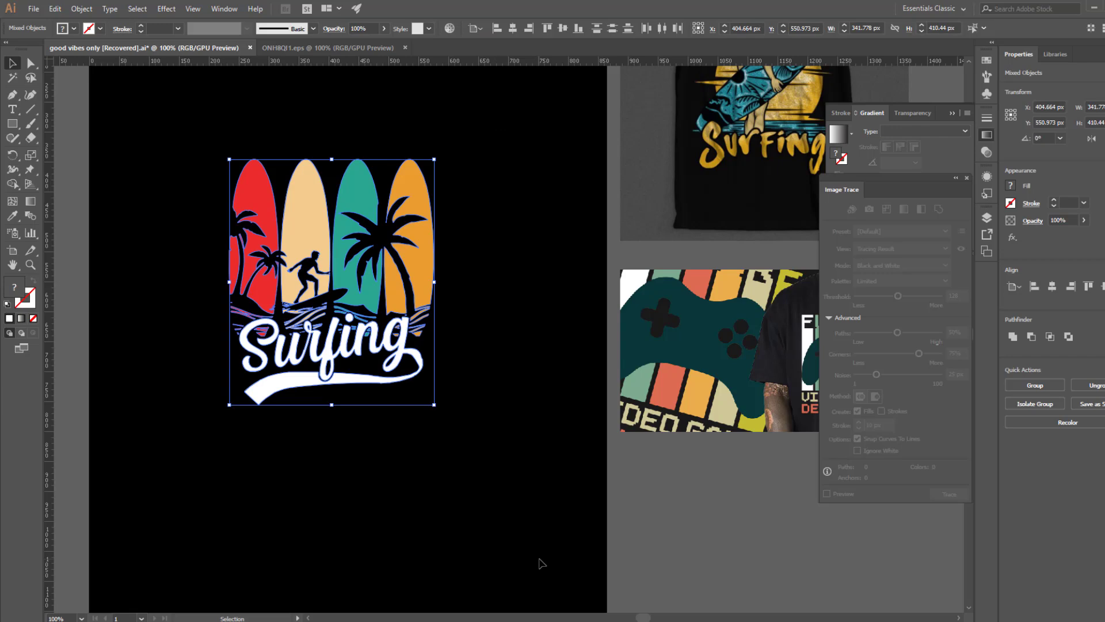
left_click(458, 562)
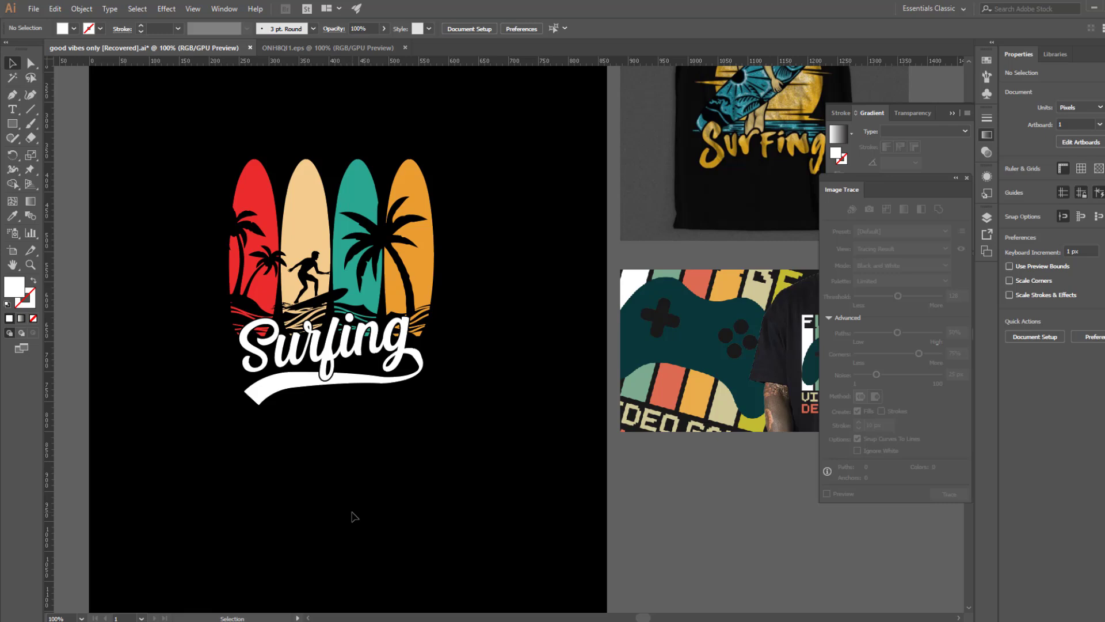
left_click_drag(308, 465, 503, 474)
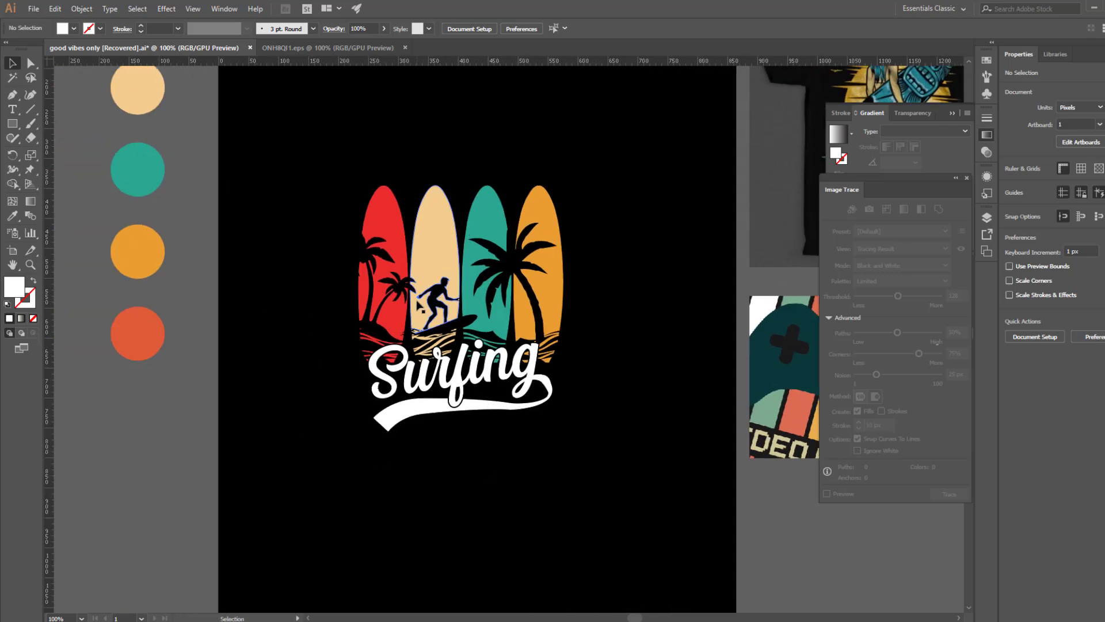
left_click(416, 260)
left_click_drag(359, 308, 314, 285)
left_click(537, 425)
key("ctrl+shift+a")
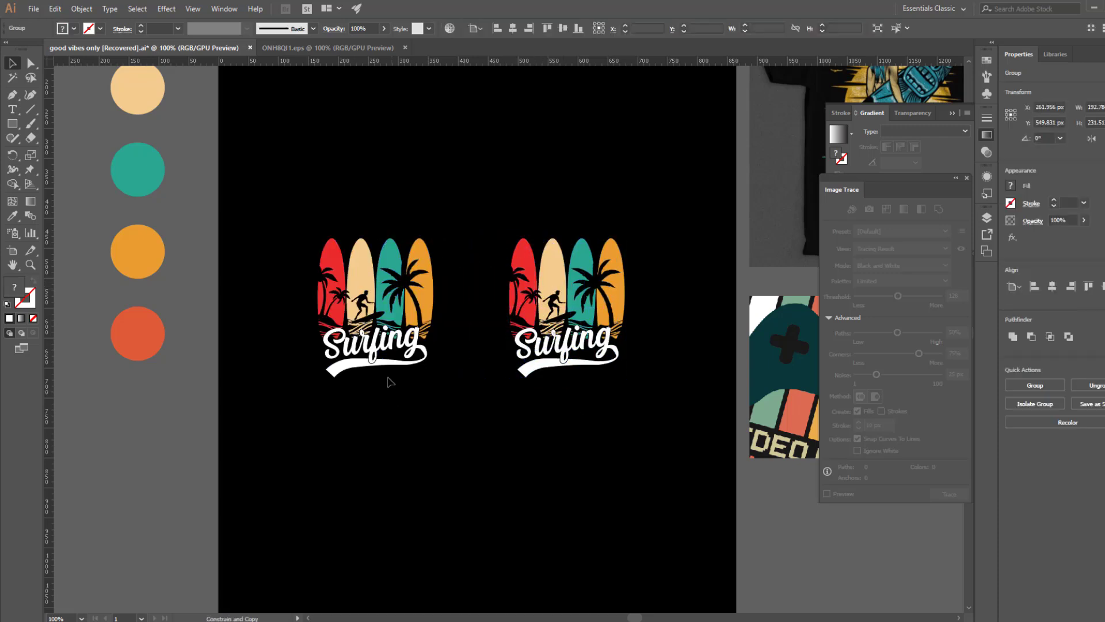
key("ctrl+shift+a")
Isolate the first design copy and fill its Surfing lettering with the red-orange of the sample circle using the Eyedropper
double_click(364, 367)
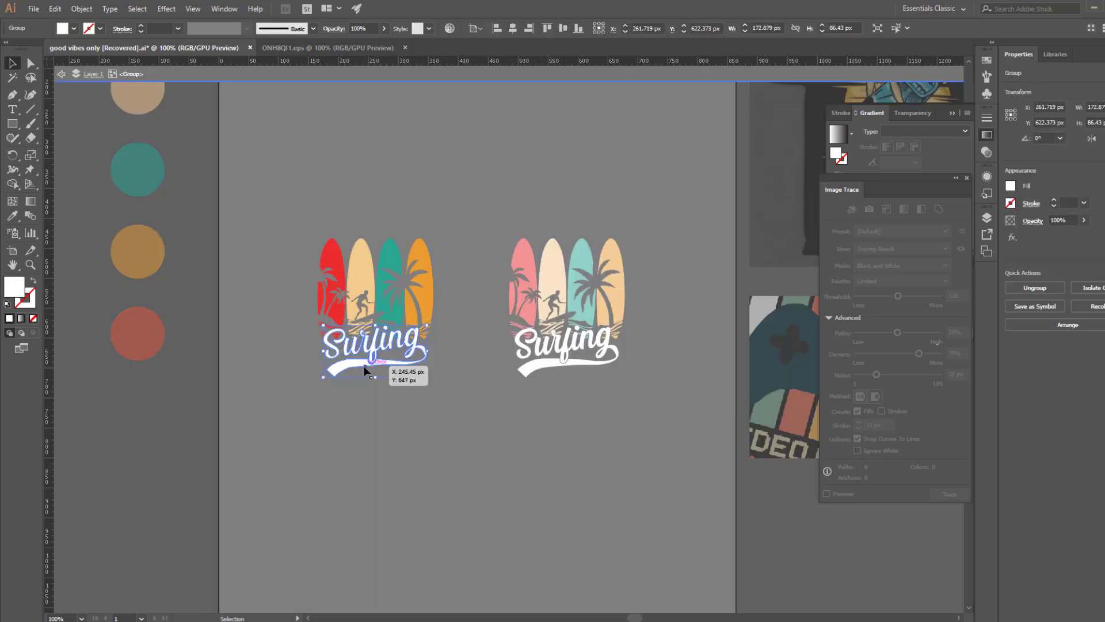
key("i")
left_click(154, 336)
key("v")
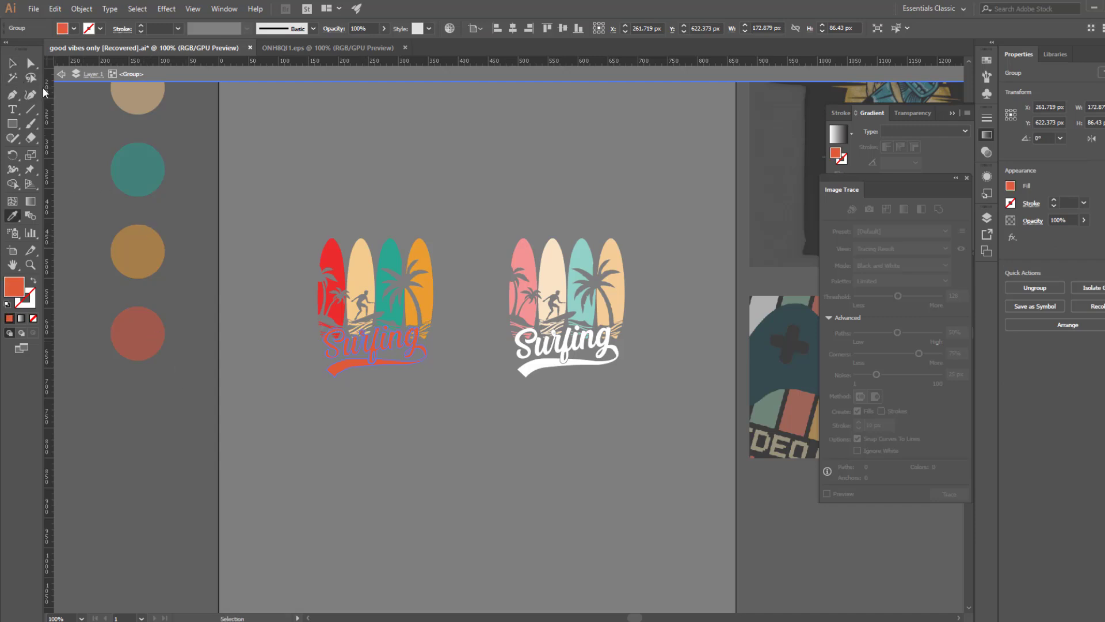
left_click(185, 69)
left_click(237, 123)
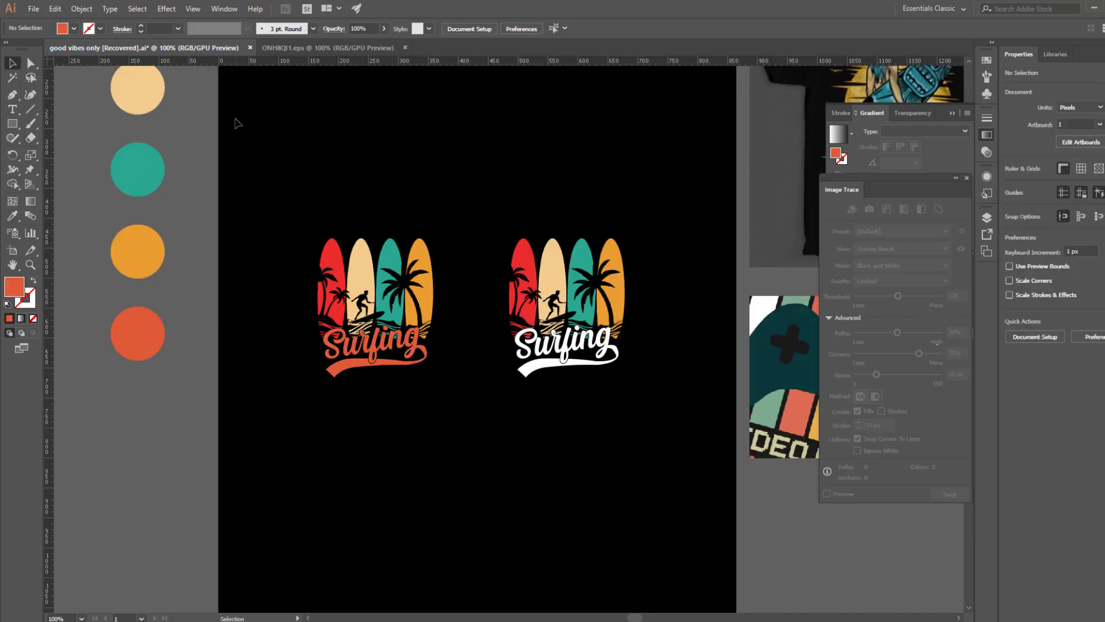
Delete the design copy with the red-orange lettering
left_click_drag(429, 444, 345, 417)
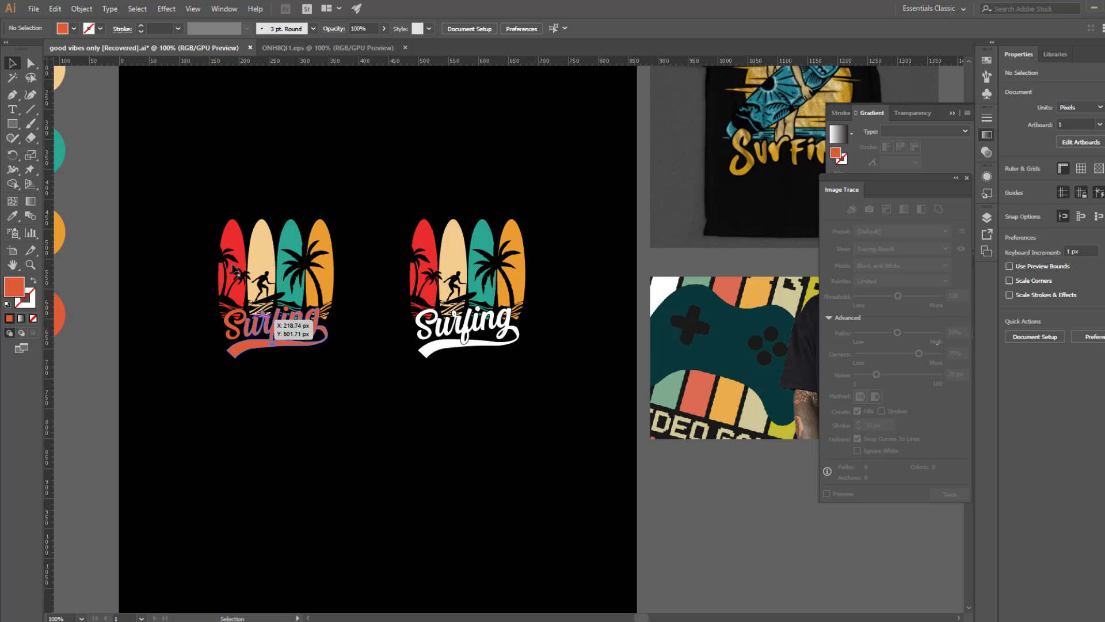
left_click_drag(194, 202, 331, 442)
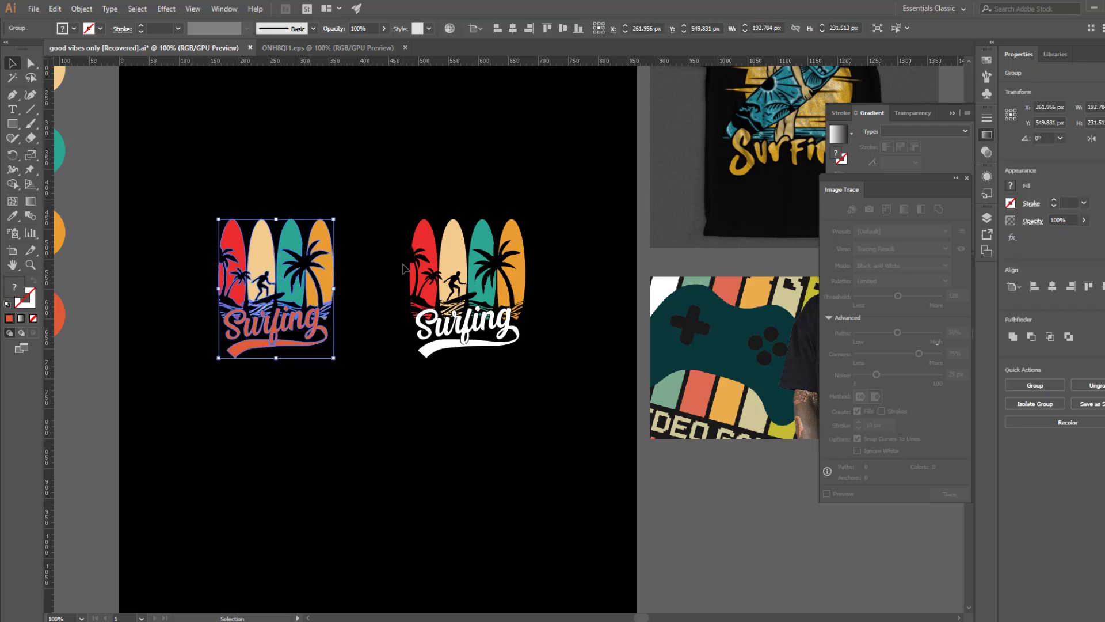
key("Delete")
Enlarge the white-lettered design to about 427 × 512 px and centre it horizontally and vertically on the artboard
left_click_drag(365, 202, 518, 456)
left_click_drag(467, 359, 473, 443)
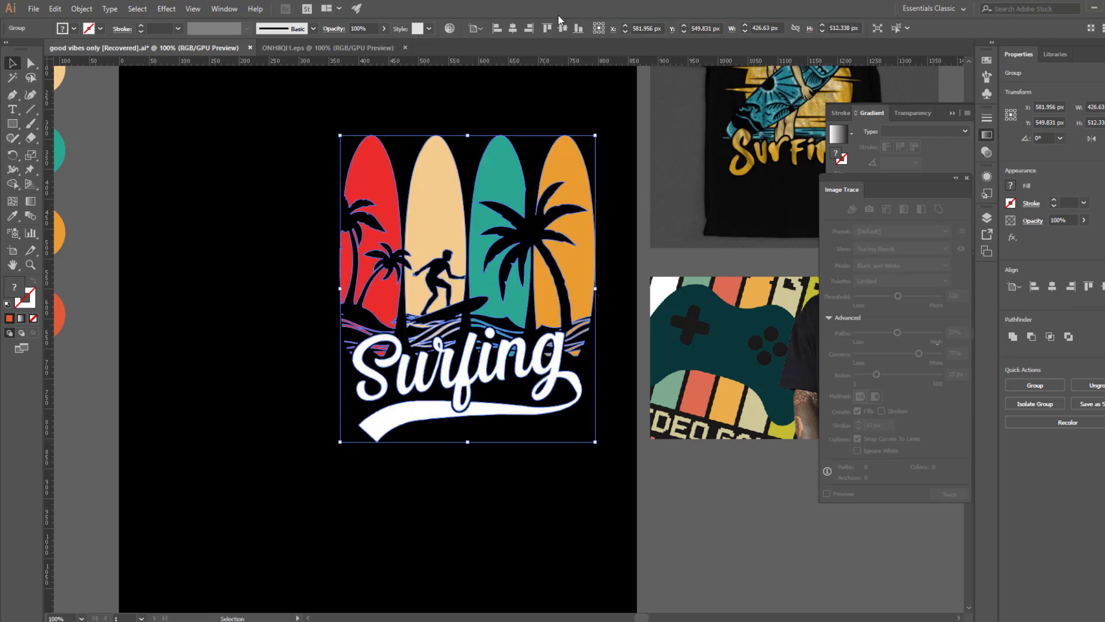
left_click(512, 29)
left_click(563, 28)
left_click(562, 172)
Copy the black grunge texture from the other open EPS document into the t-shirt document and place it above the design
scroll(563, 172, "down", 3)
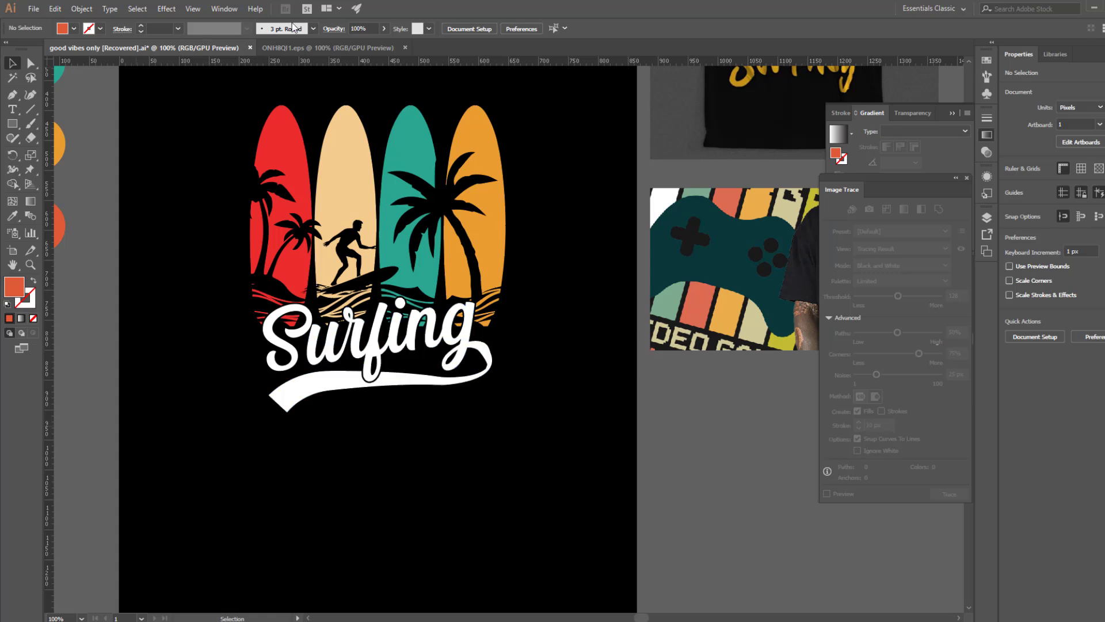
left_click(298, 47)
left_click(309, 315)
left_click_drag(345, 333, 184, 388)
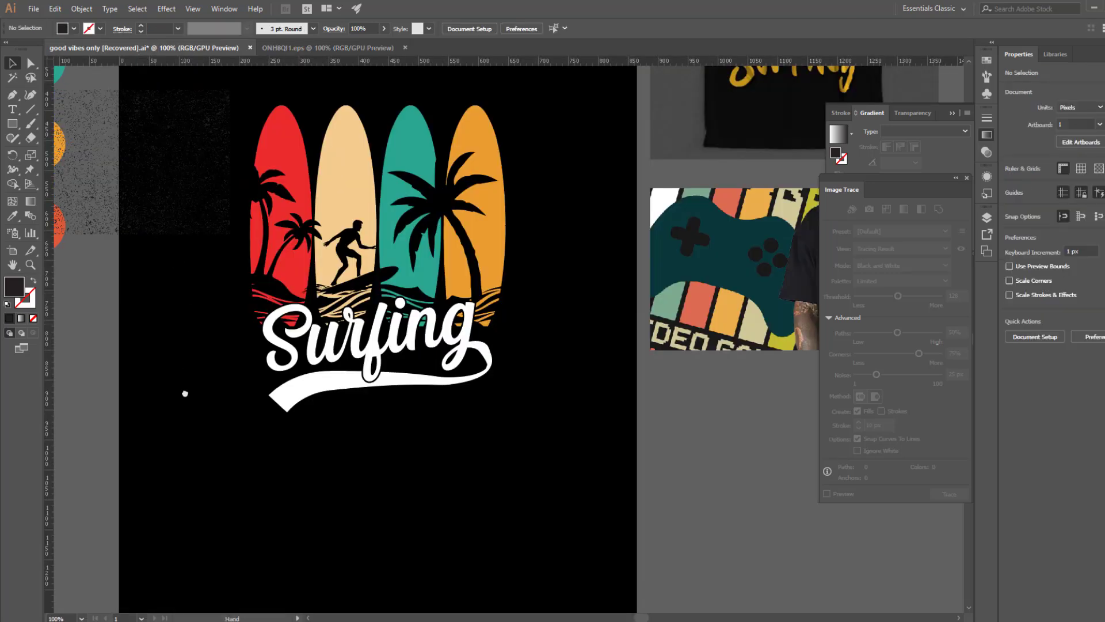
scroll(193, 230, "up", 3)
left_click_drag(195, 233, 230, 145)
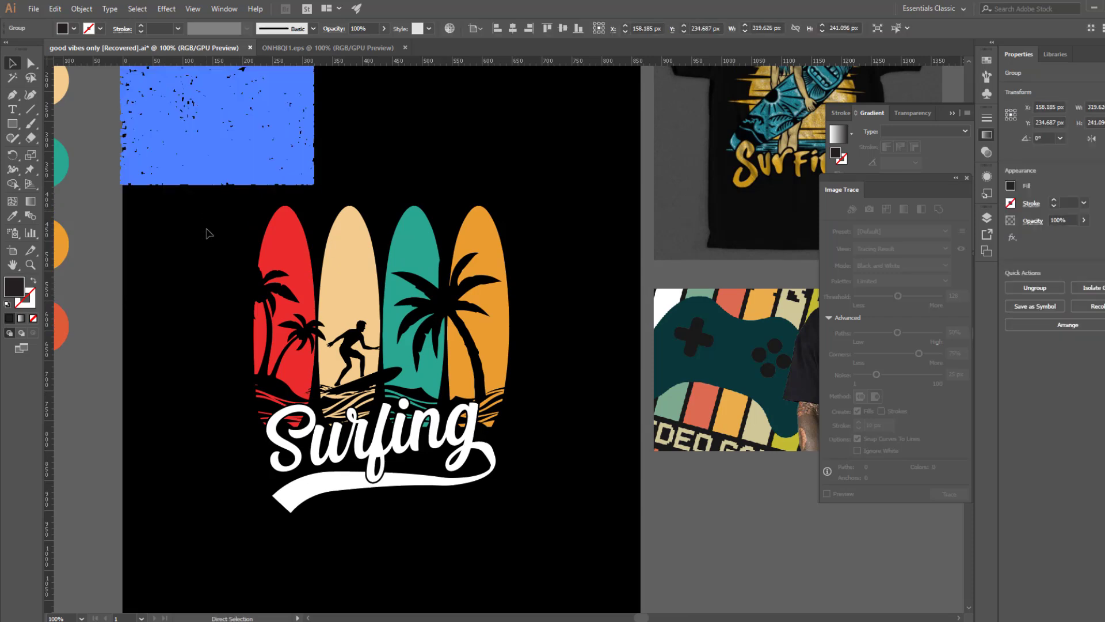
left_click(197, 271)
left_click_drag(219, 132, 198, 66)
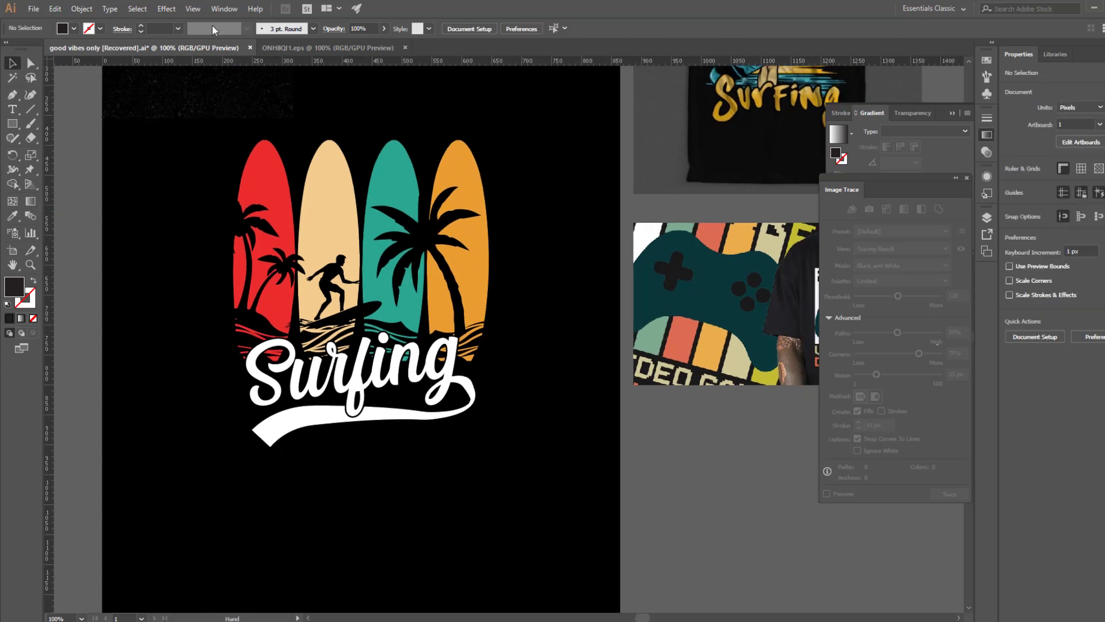
Create an opacity mask on the surfing design group using the Transparency settings, with Clip turned off
left_click(222, 9)
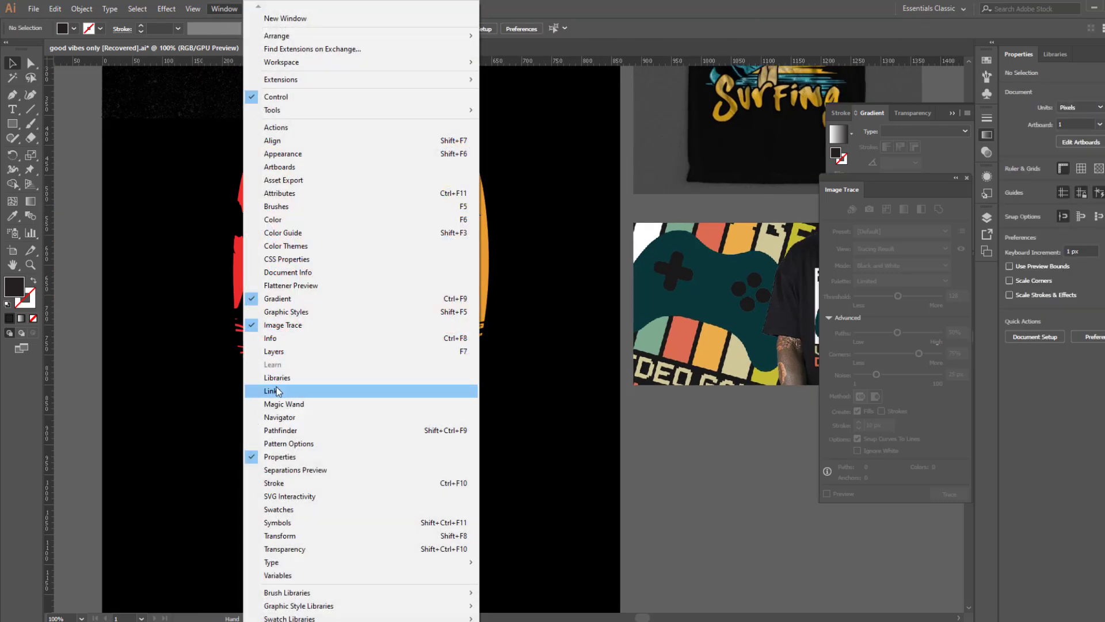
left_click(284, 549)
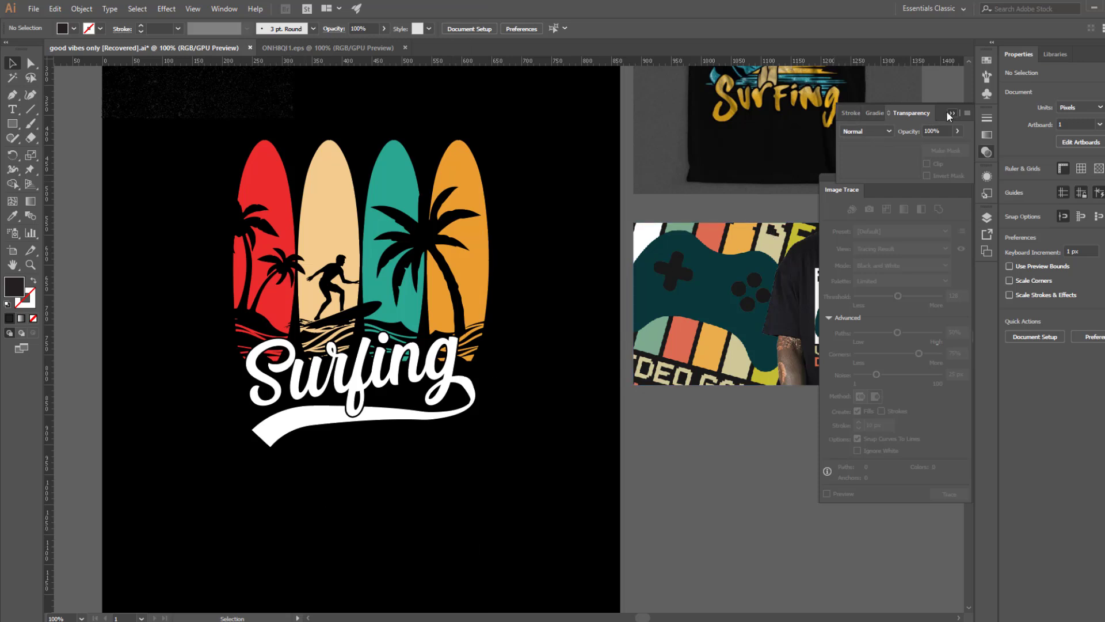
left_click_drag(936, 112, 754, 195)
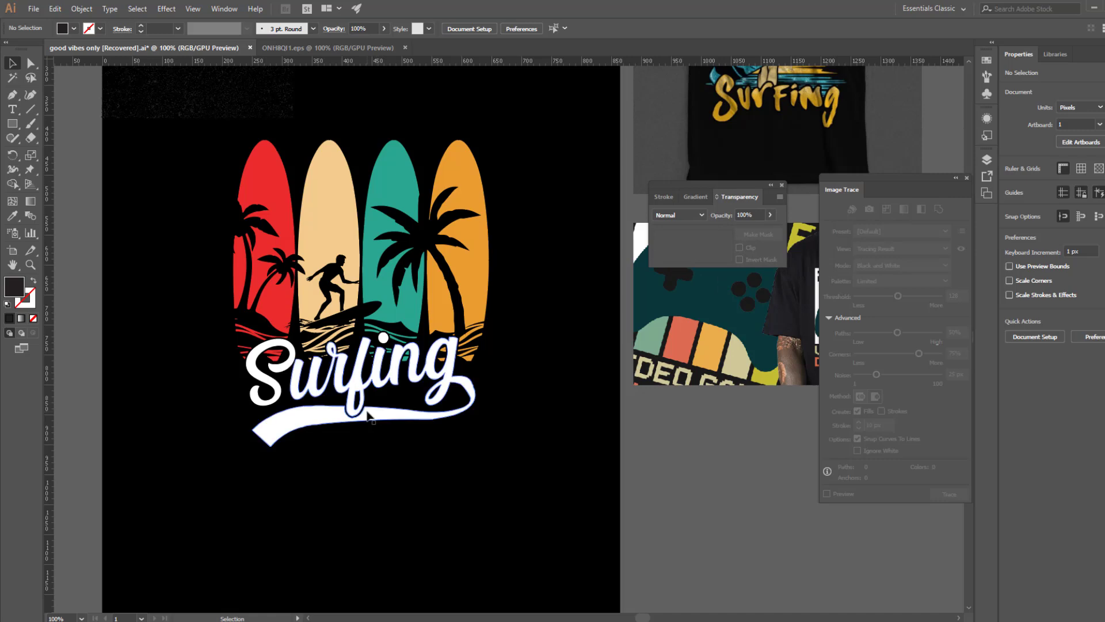
left_click(384, 355)
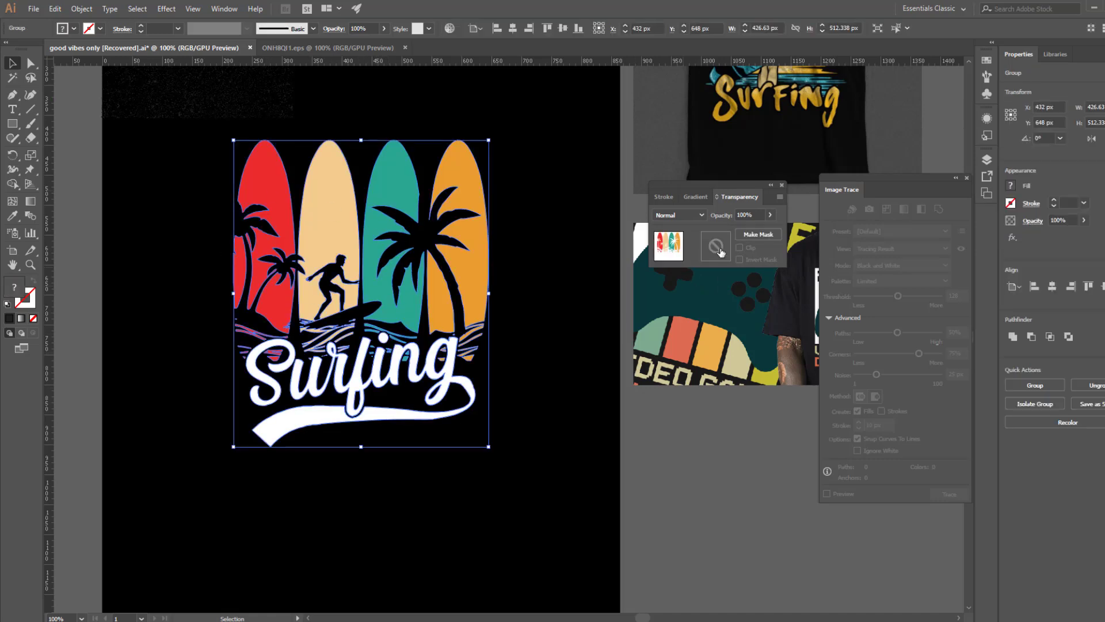
double_click(714, 247)
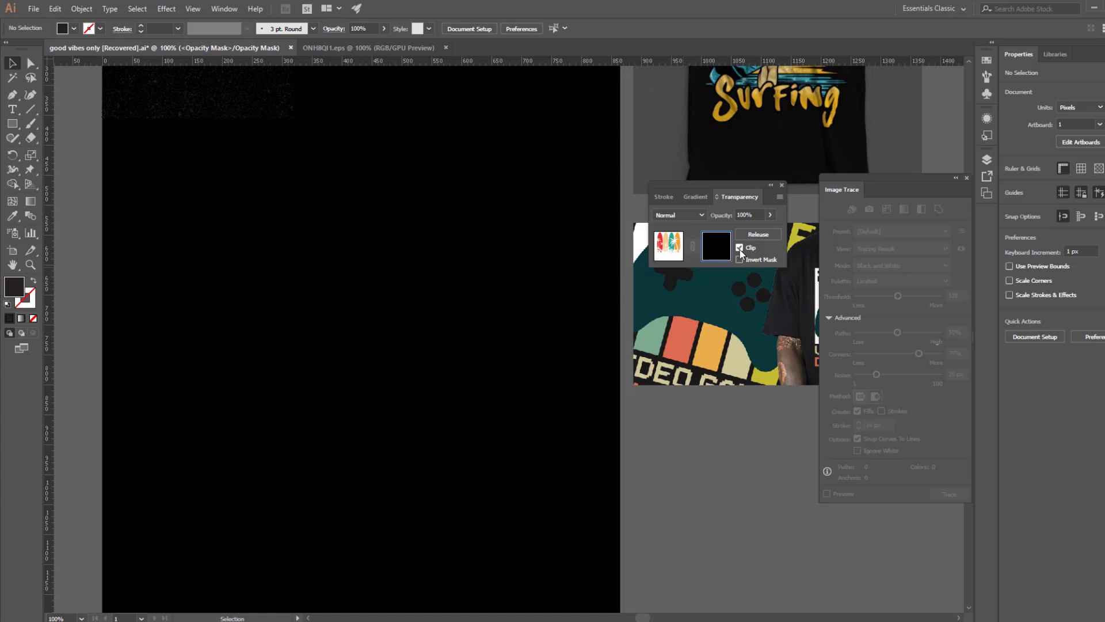
left_click(740, 248)
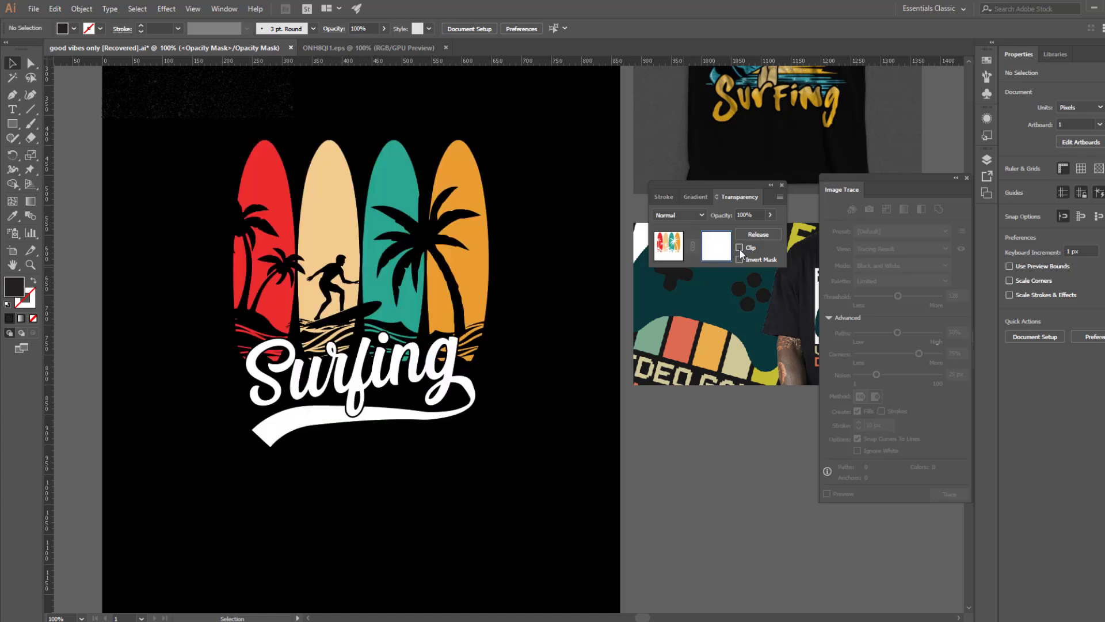
Paste the grunge texture into the opacity mask, rotate it upright to 270° and scale it to about 447 × 593 px over the design
key("ctrl+v")
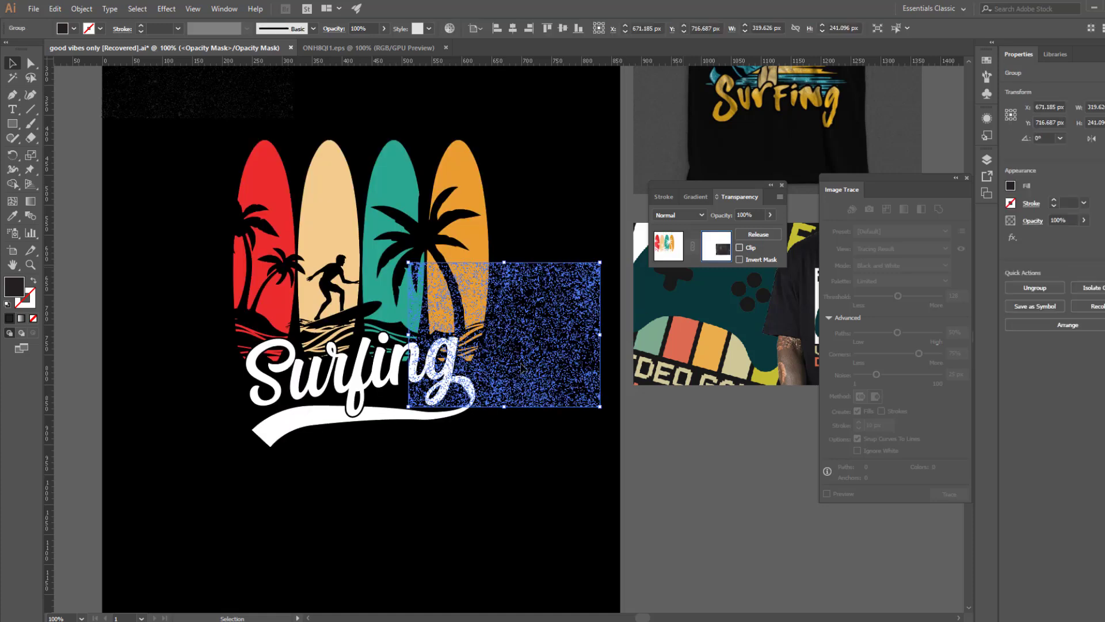
left_click_drag(509, 383, 347, 283)
left_click_drag(300, 252, 275, 222)
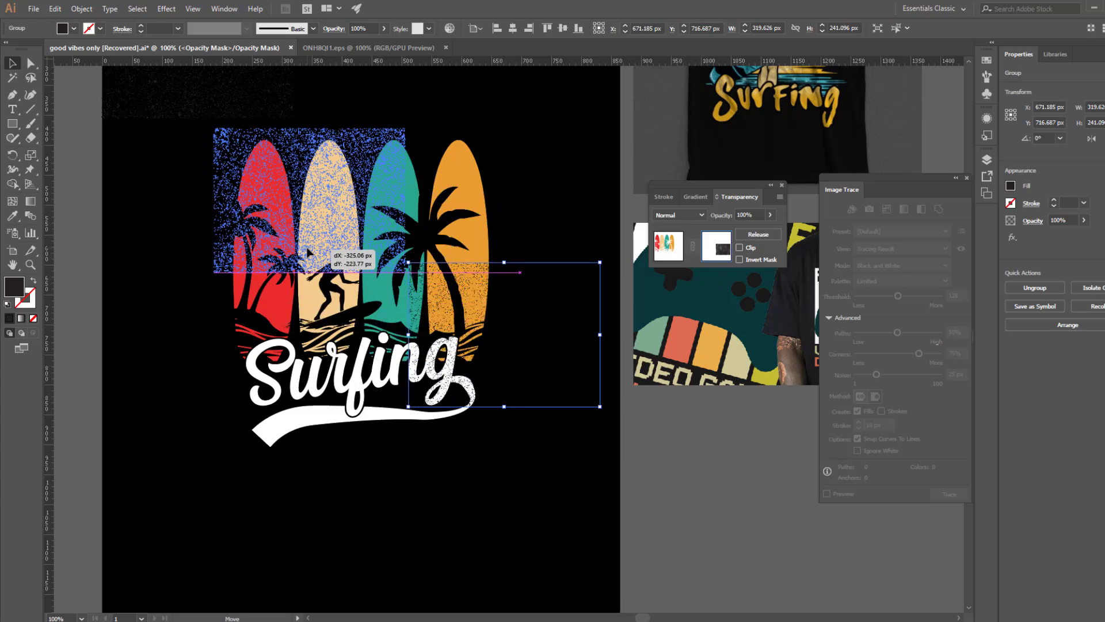
left_click_drag(407, 271, 296, 505)
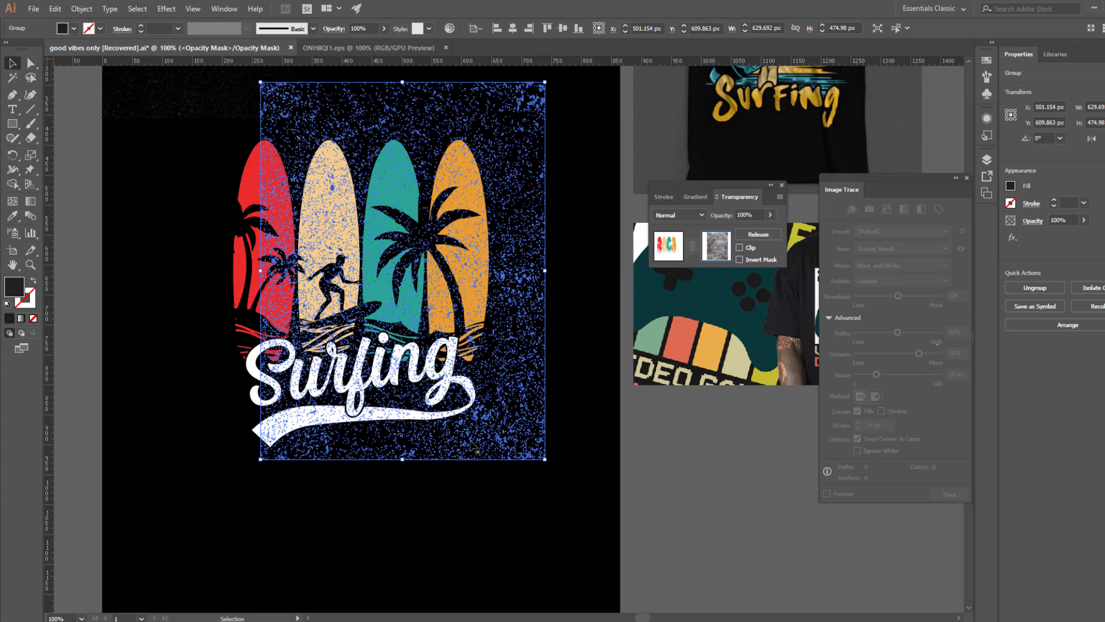
left_click_drag(486, 423, 447, 439)
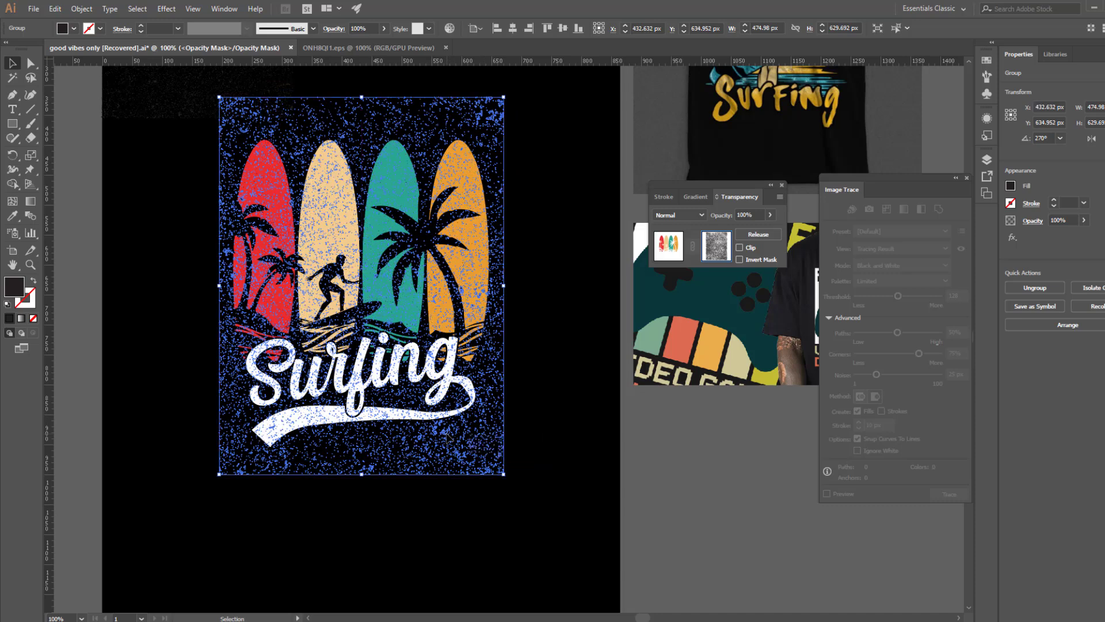
left_click_drag(220, 285, 228, 286)
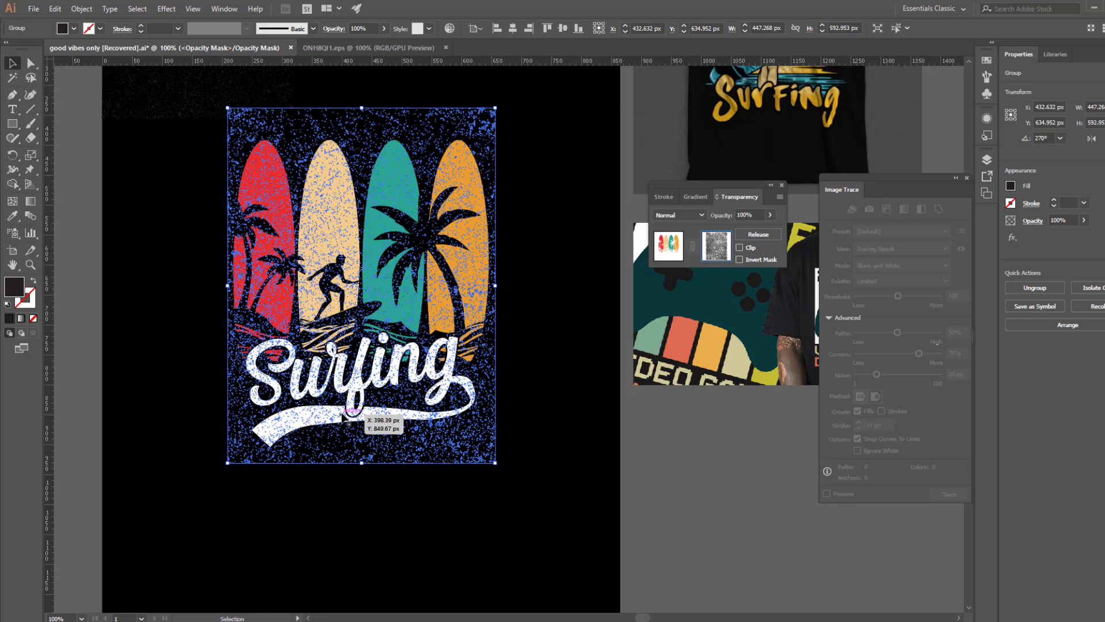
Return from opacity mask editing to the artwork and delete the spare grunge texture in the artboard's upper-left corner
left_click(670, 246)
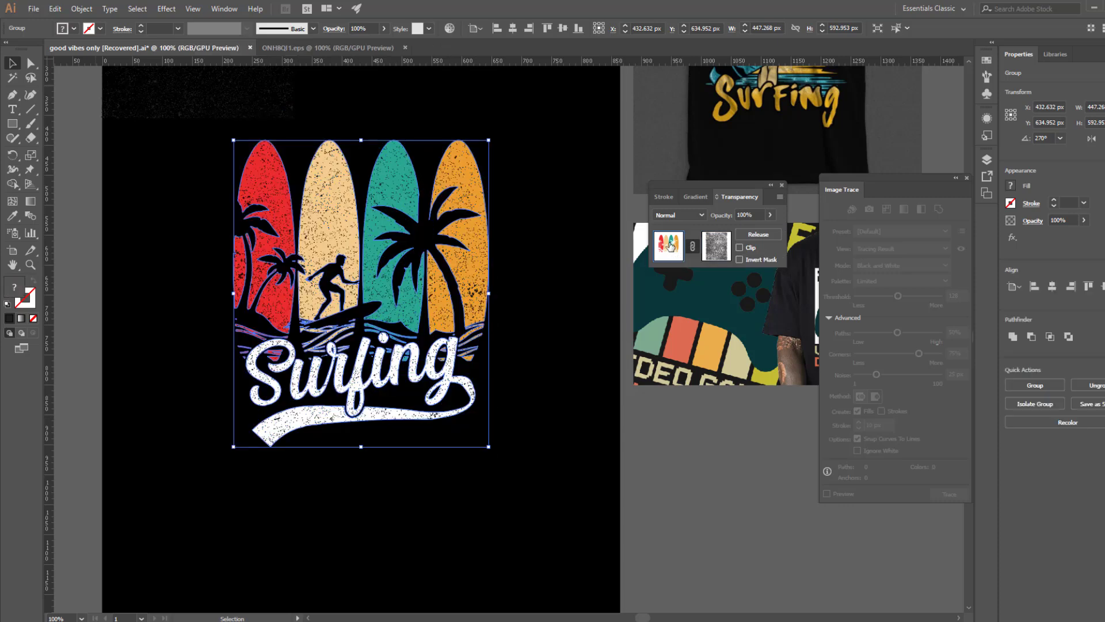
left_click(538, 403)
left_click_drag(452, 488, 514, 573)
left_click(311, 151)
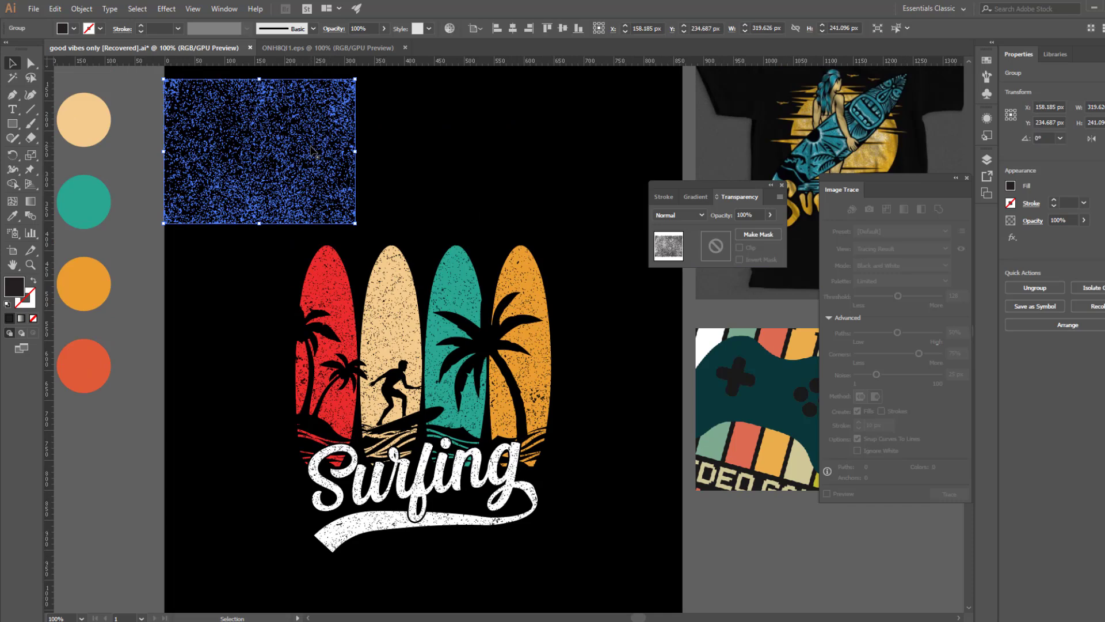
left_click(221, 252)
left_click_drag(224, 255, 134, 170)
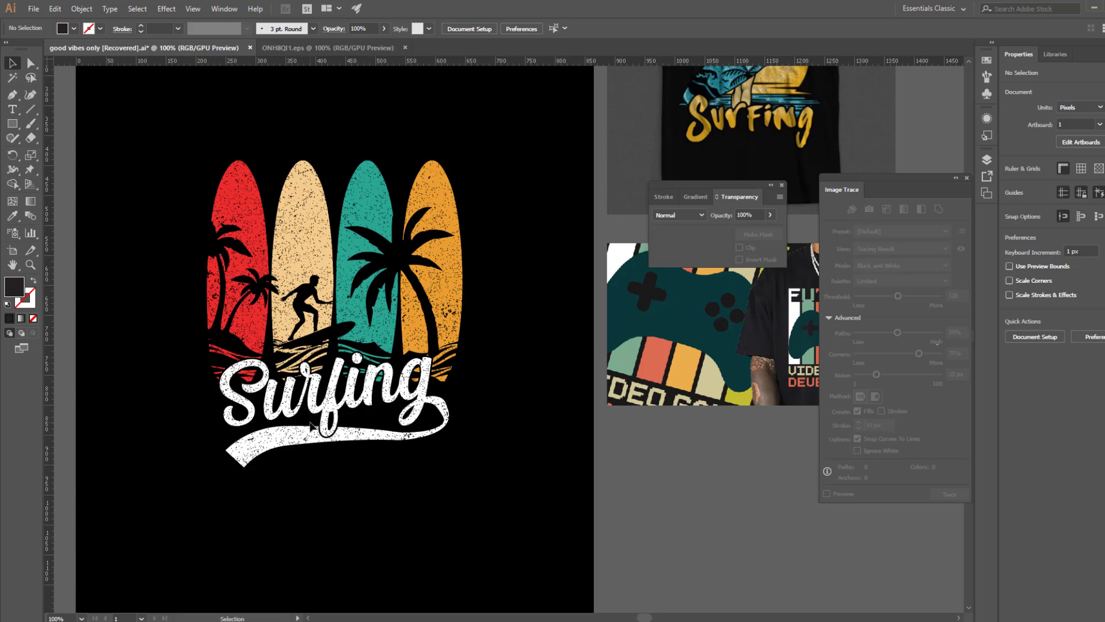
Move the Transparency panel off the reference images and compare the textured surfing design with the reference t-shirts
left_click_drag(484, 372, 471, 365)
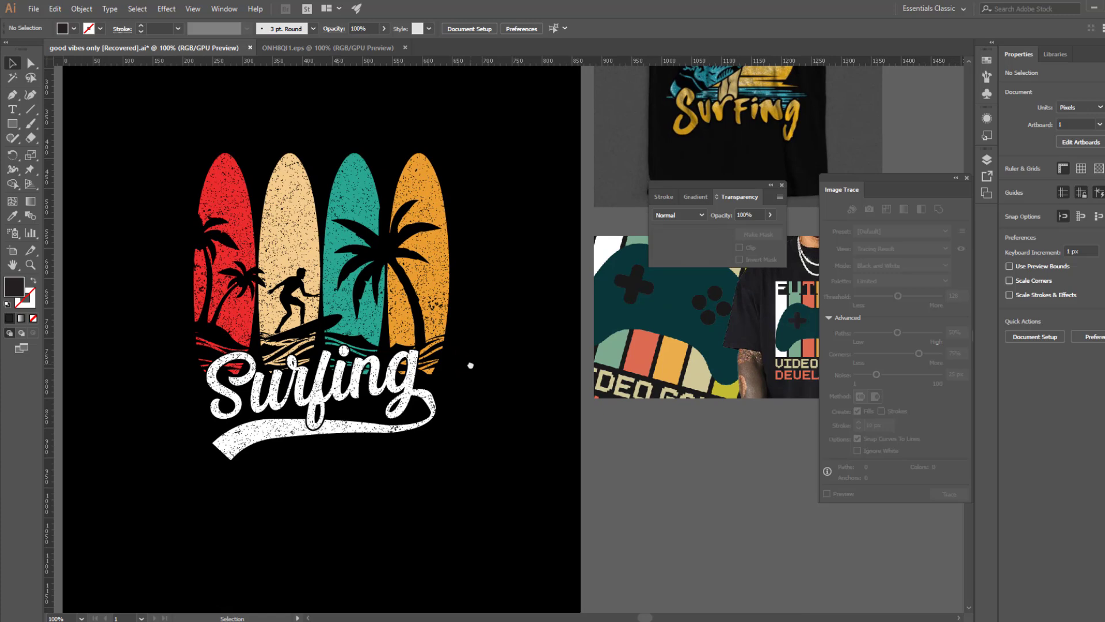
left_click_drag(471, 370, 390, 480)
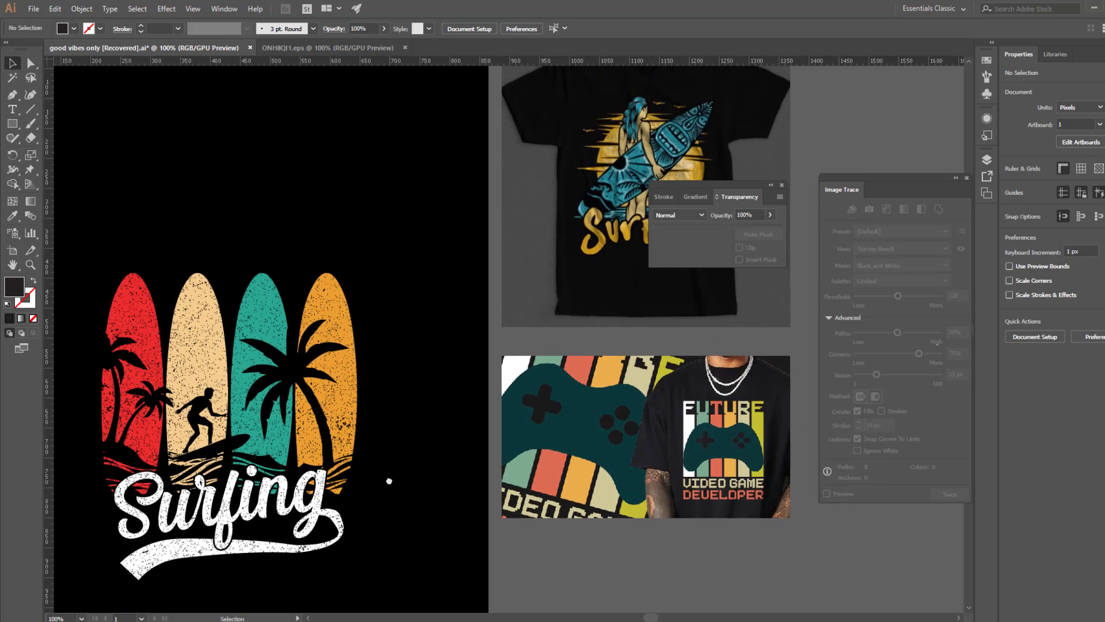
left_click_drag(751, 185, 935, 89)
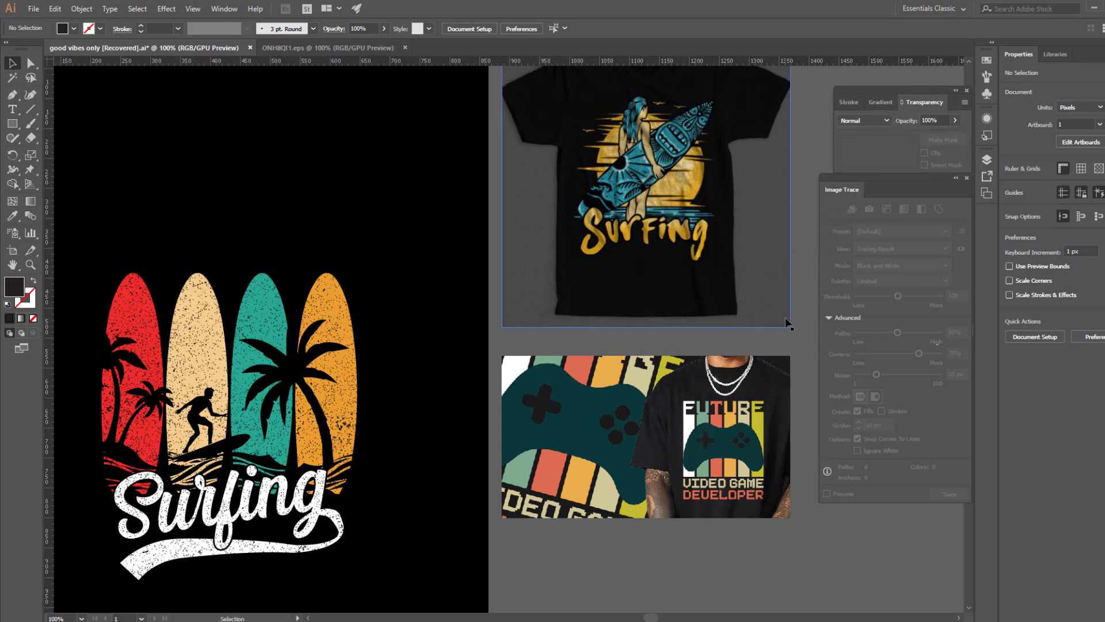
scroll(459, 263, "right", 1)
scroll(633, 164, "right", 3)
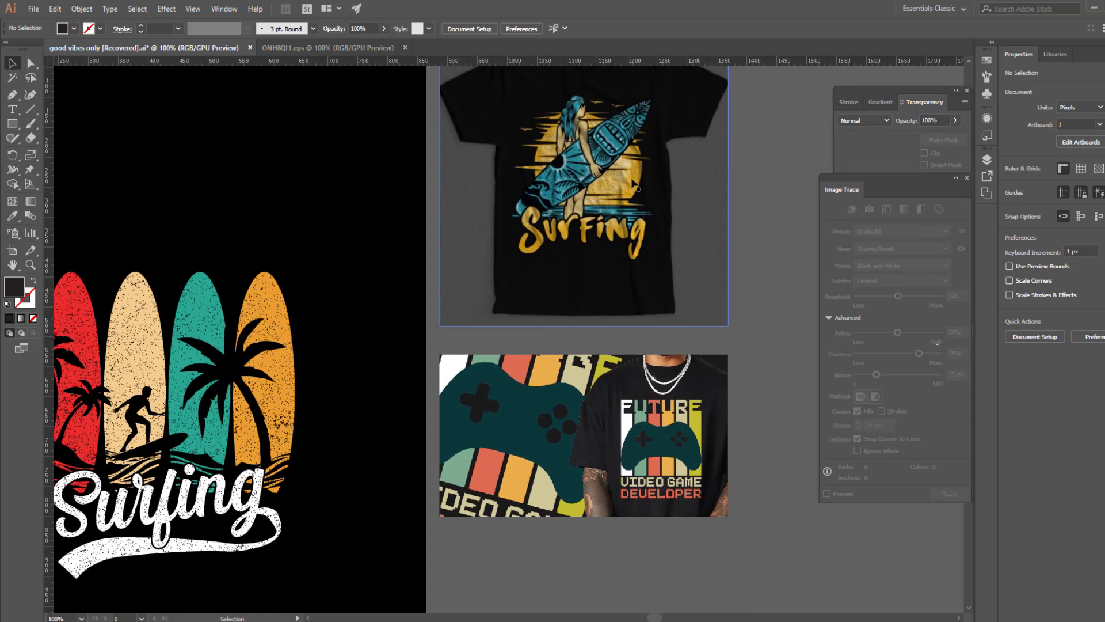
scroll(193, 391, "down", 1)
scroll(193, 392, "left", 2)
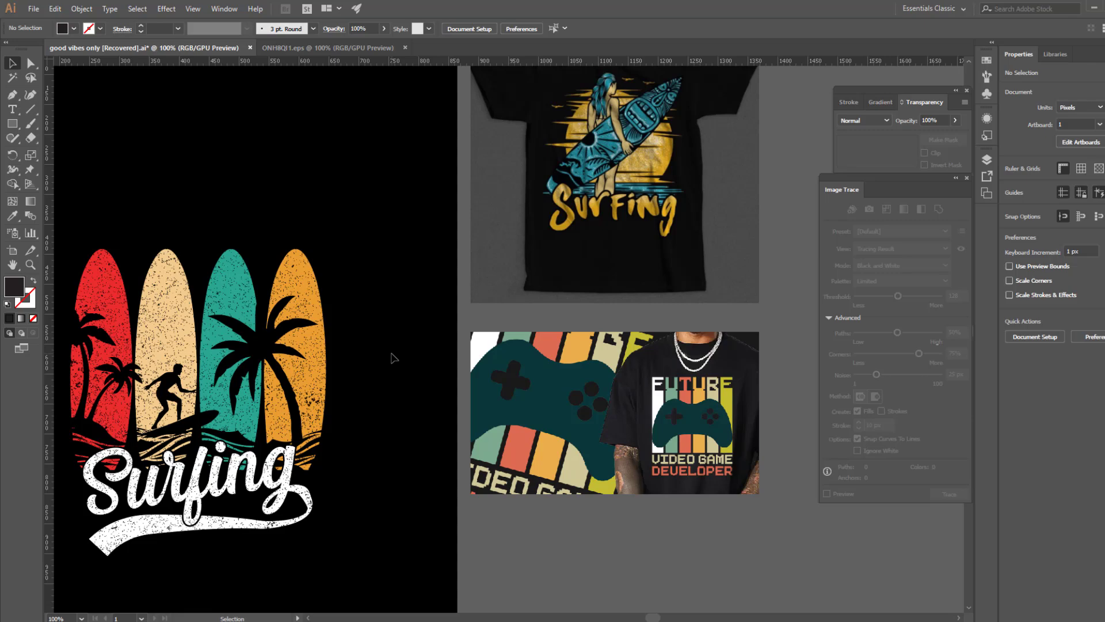
Close the floating Image Trace and Transparency panels and frame the finished surfing design on the black artboard at 200% zoom
key("z")
left_click(264, 355, "alt")
left_click(598, 348)
key("v")
left_click(369, 230)
left_click_drag(553, 520, 460, 414)
key("z")
left_click(967, 177)
left_click(967, 91)
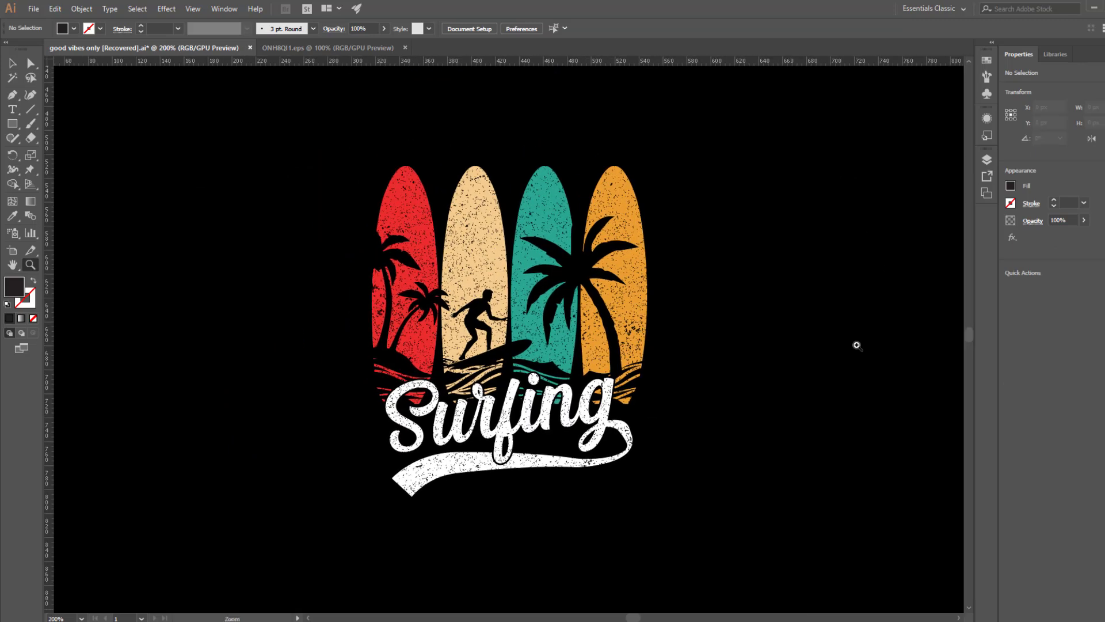